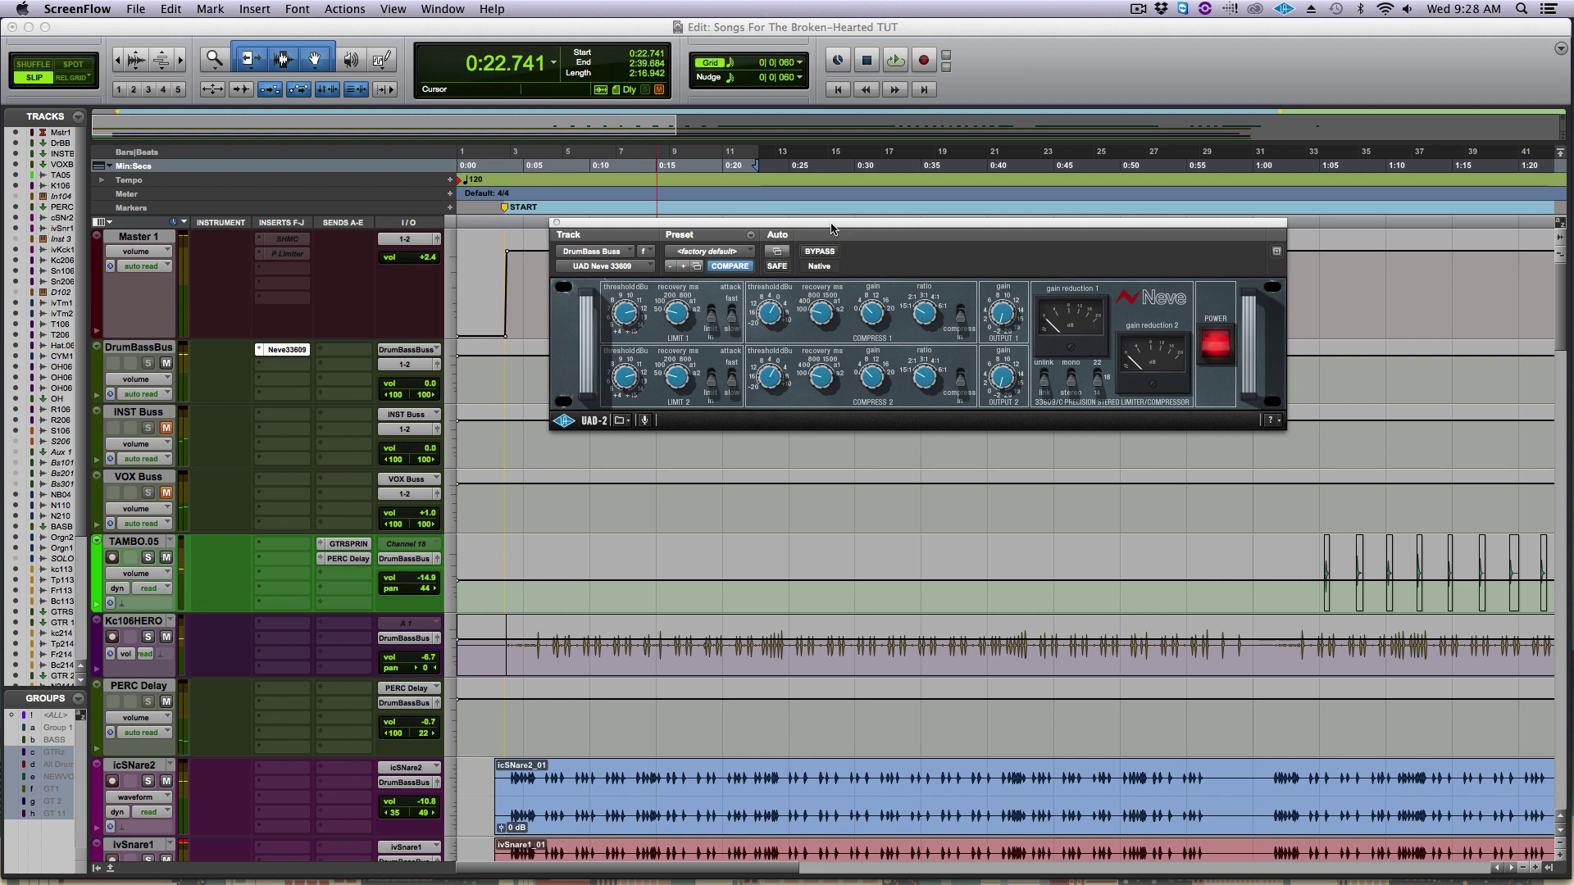
# Bypass the Neve 33609 on the DrumBass Buss and play the drums and bass from 0:22.741 without compression
pyautogui.moveTo(831, 228); pyautogui.dragTo(830, 239)
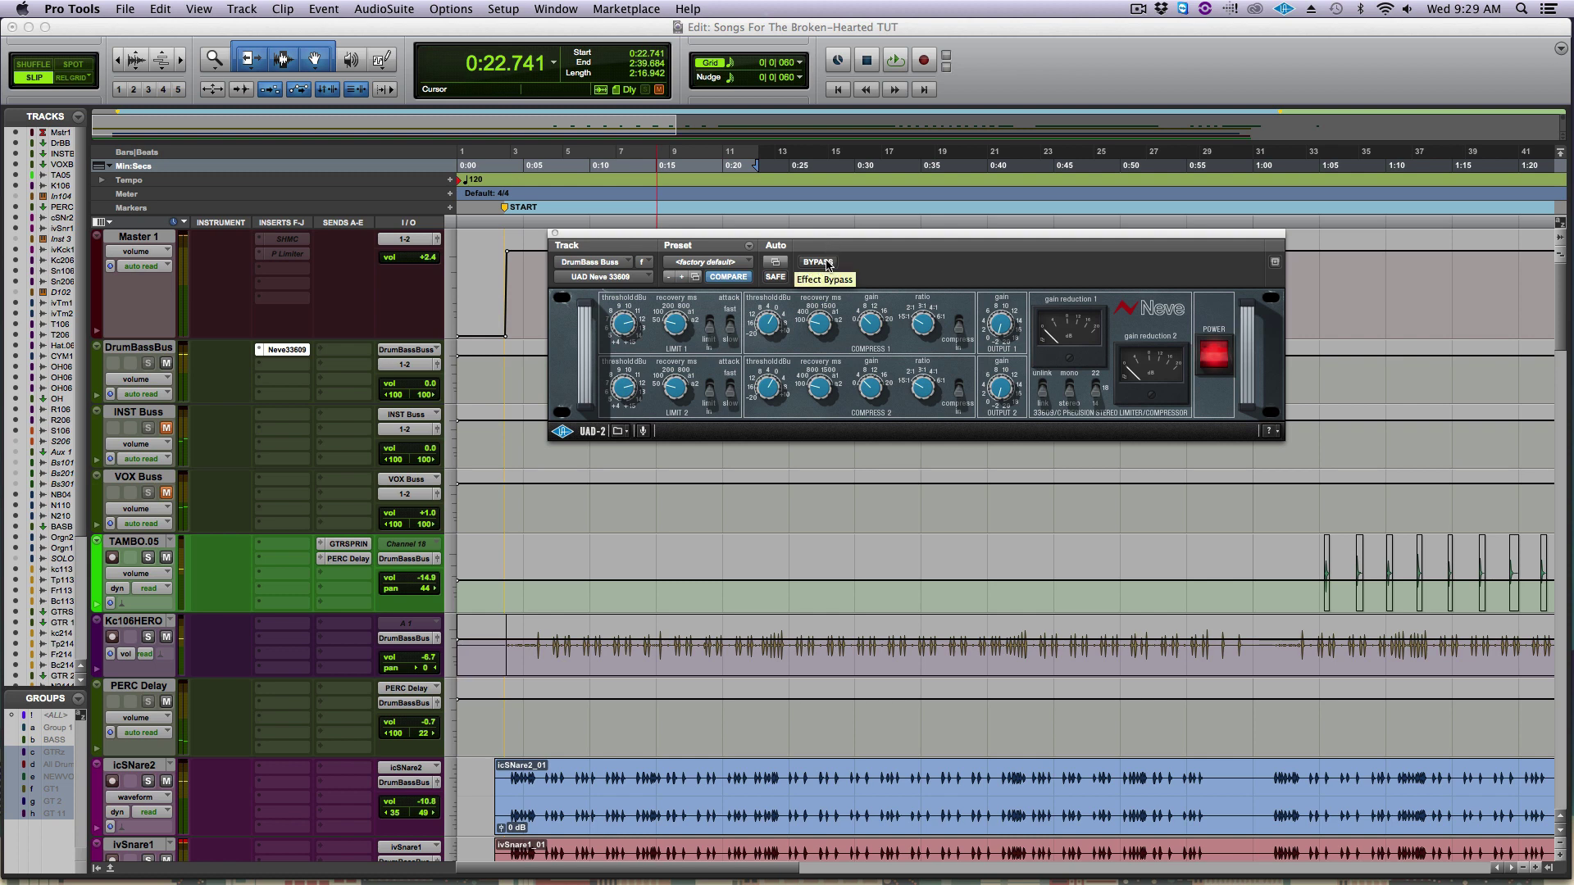
pyautogui.click(820, 262)
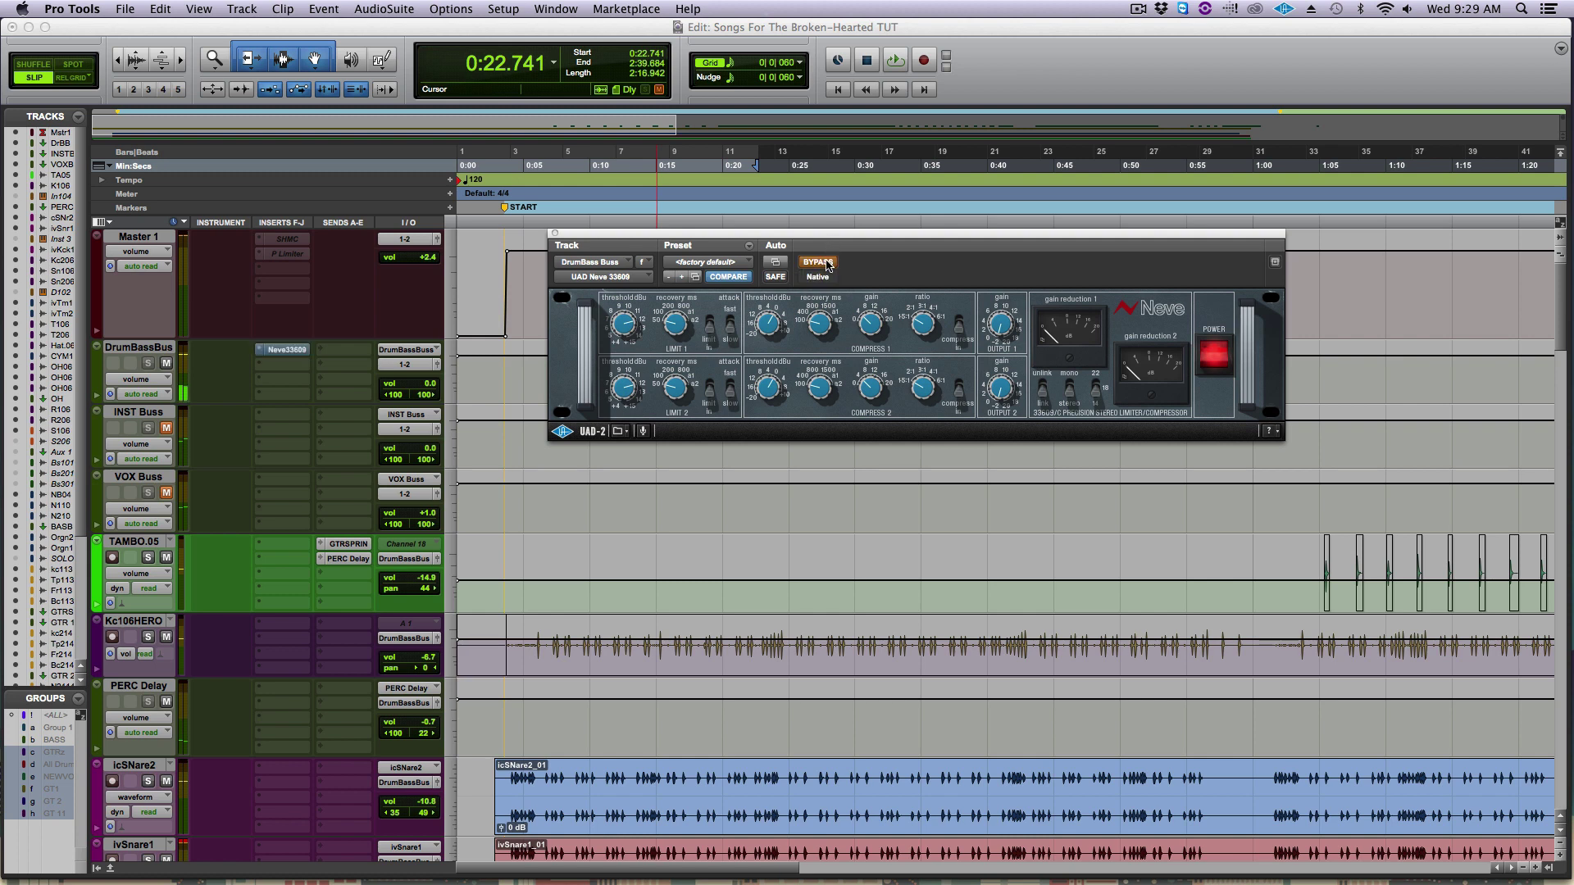
pyautogui.press('space')
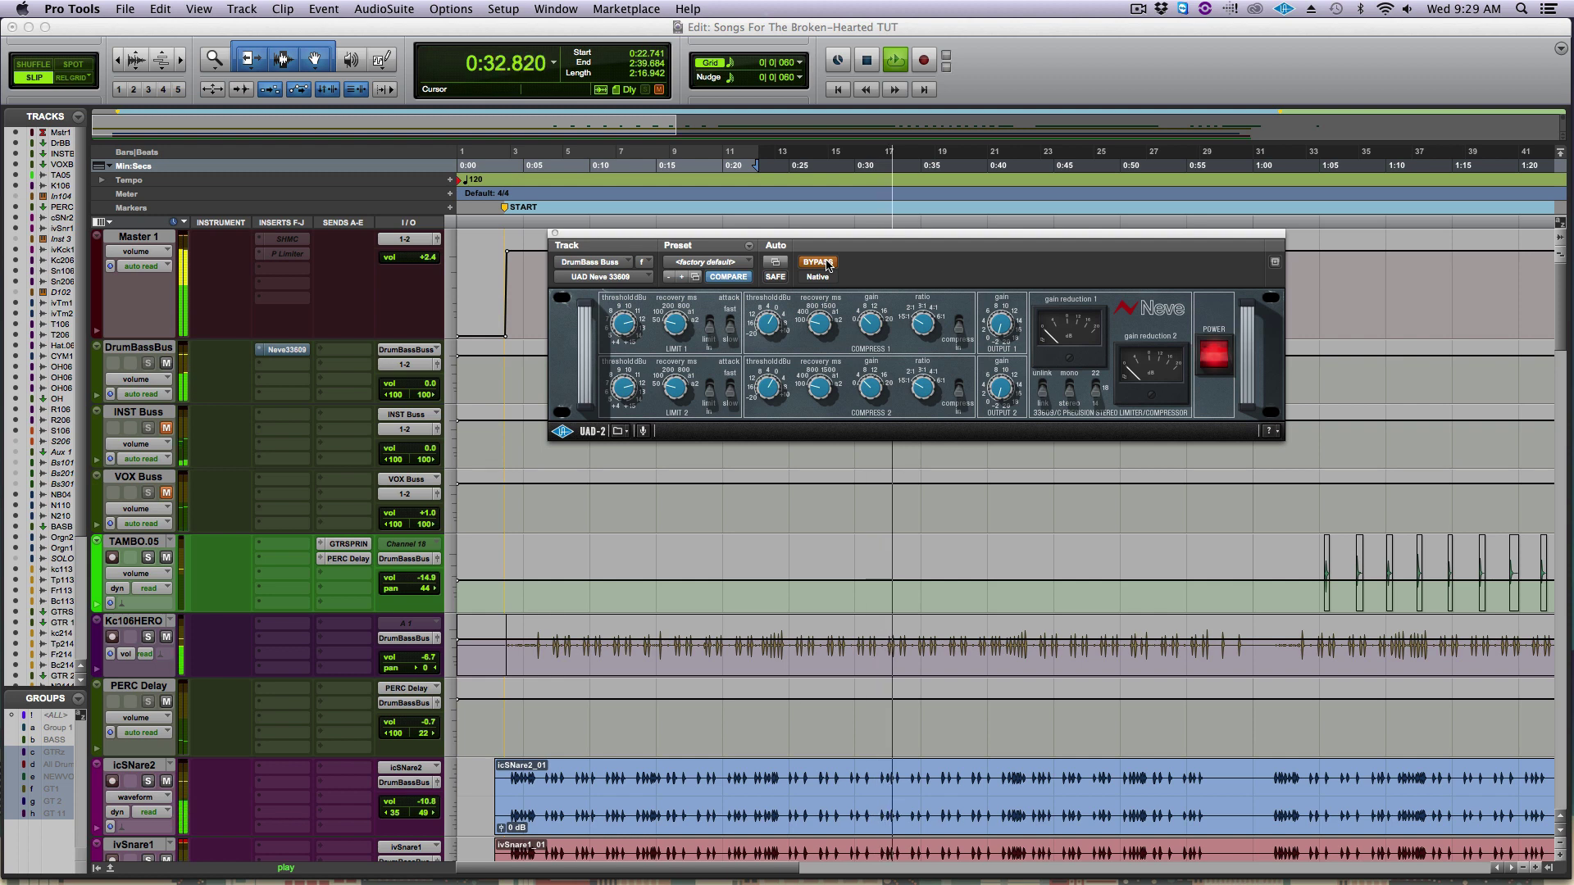
pyautogui.press('space')
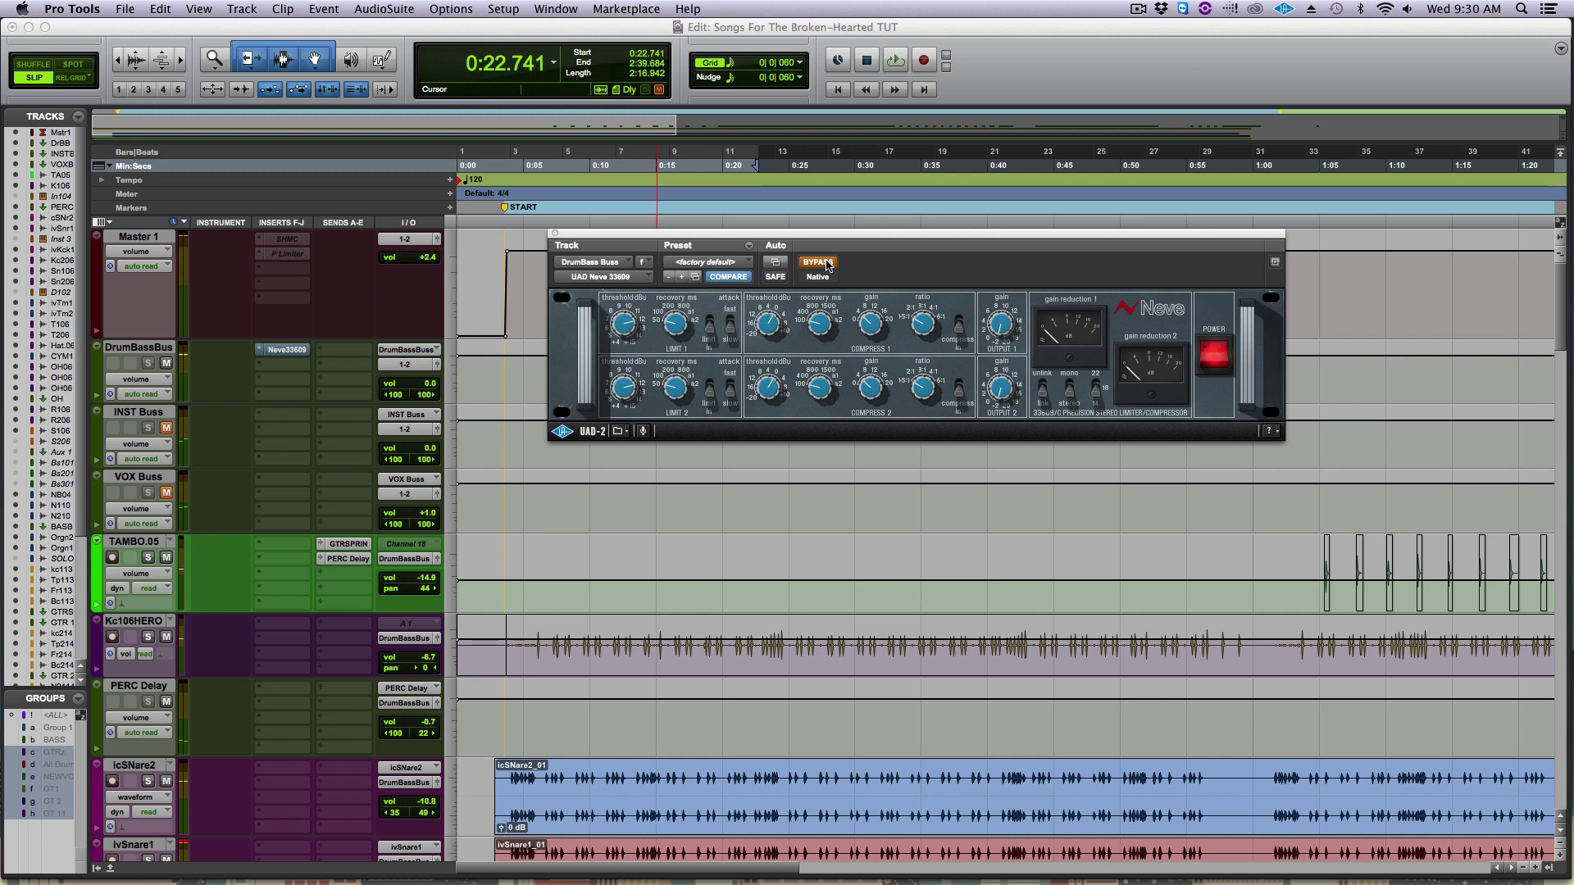
# Reactivate the Neve 33609 and replay the drums and bass, switching its bypass on and off to compare
pyautogui.click(820, 262)
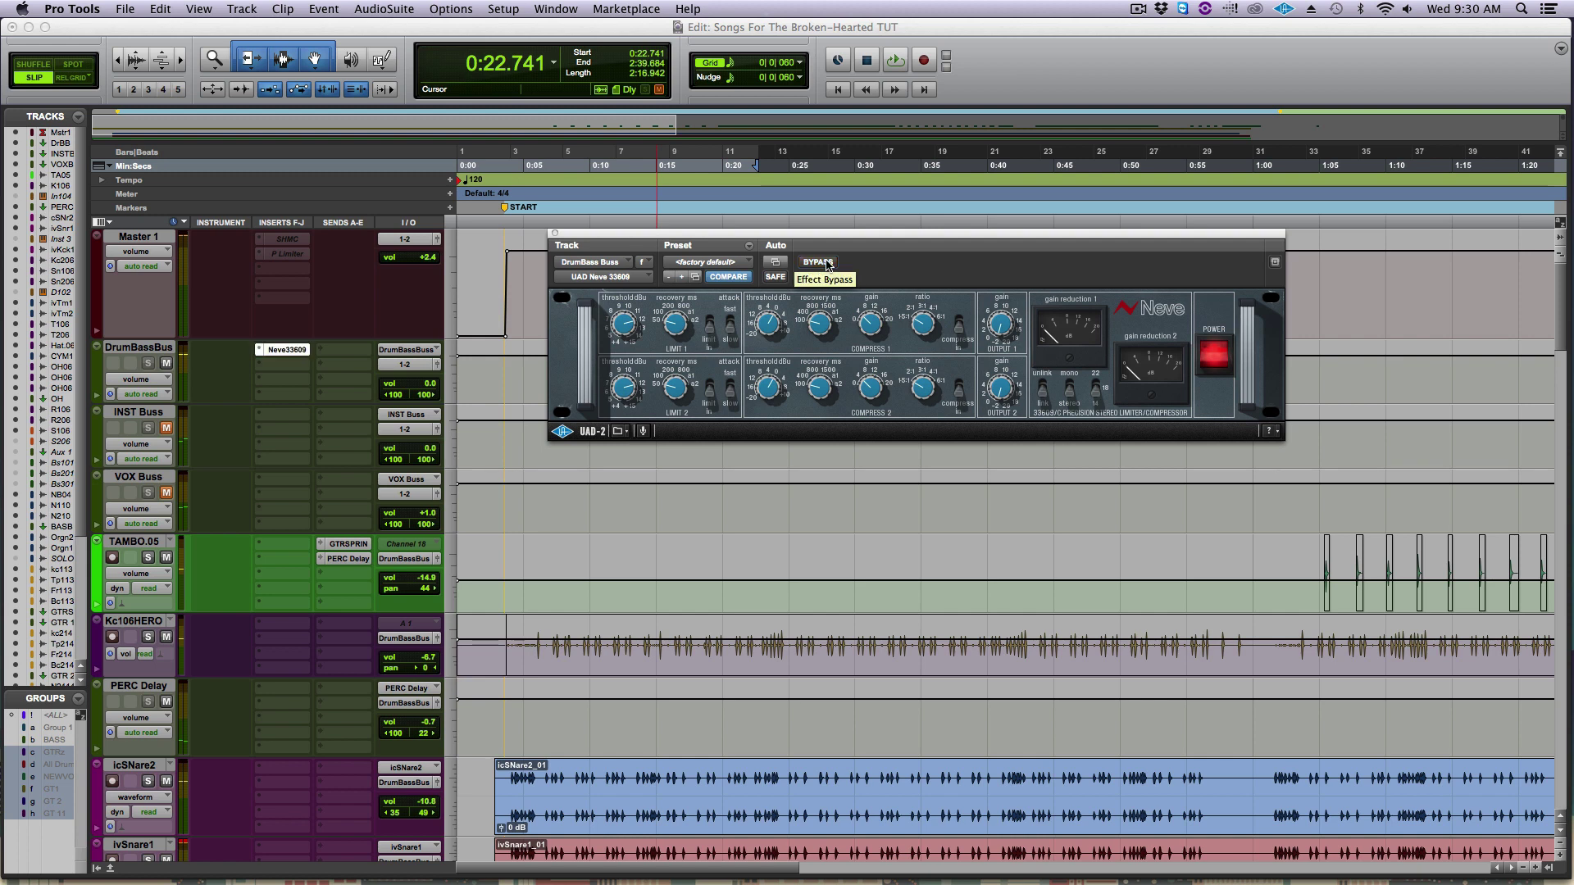
pyautogui.press('space')
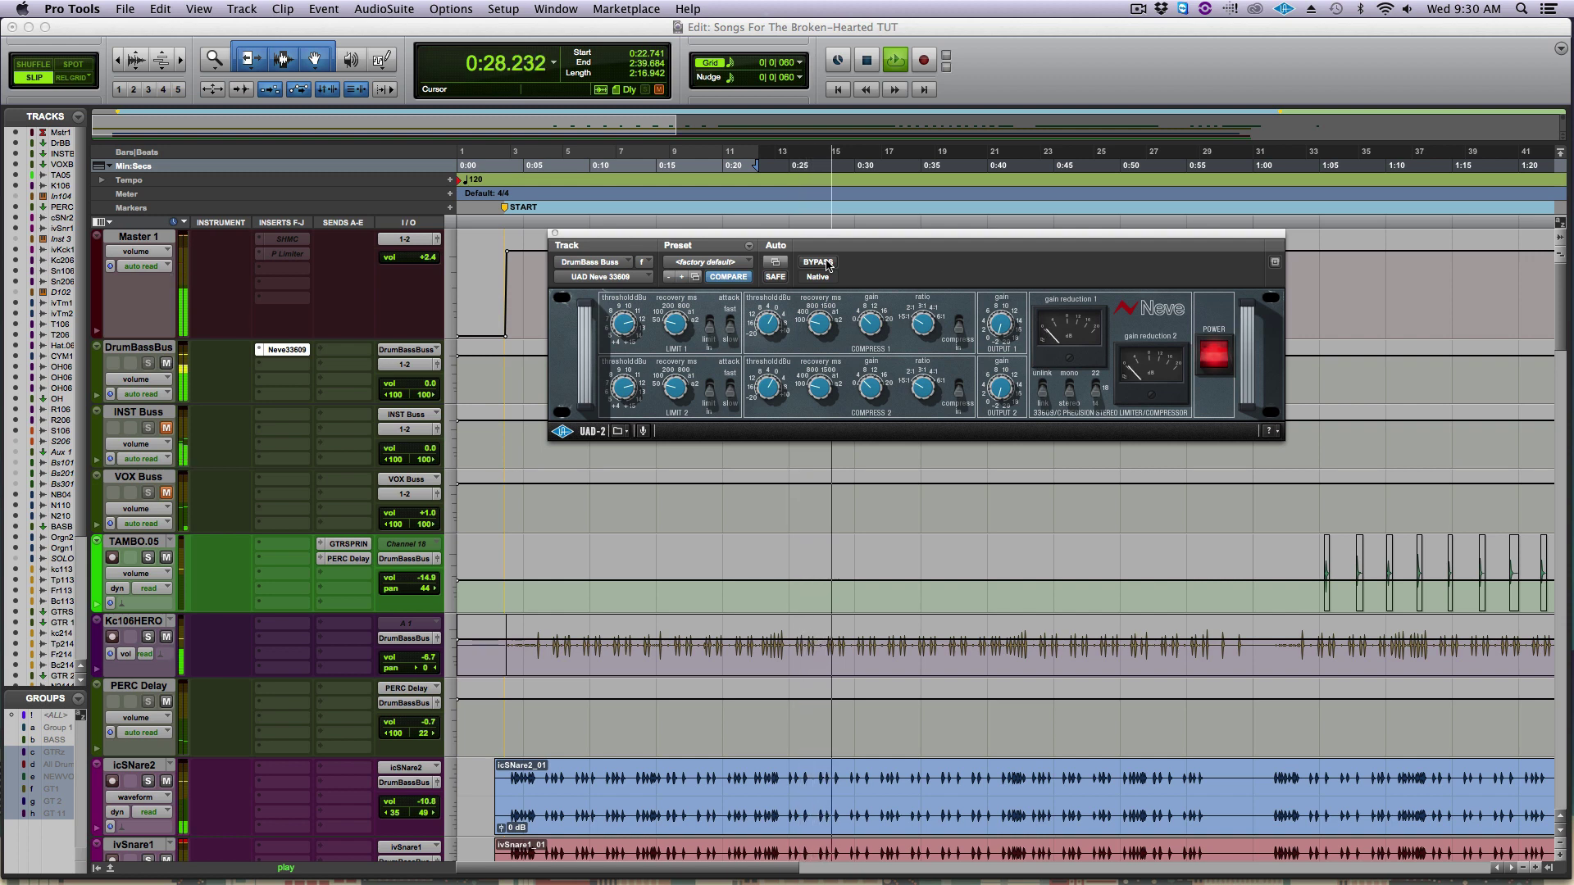
pyautogui.click(820, 262)
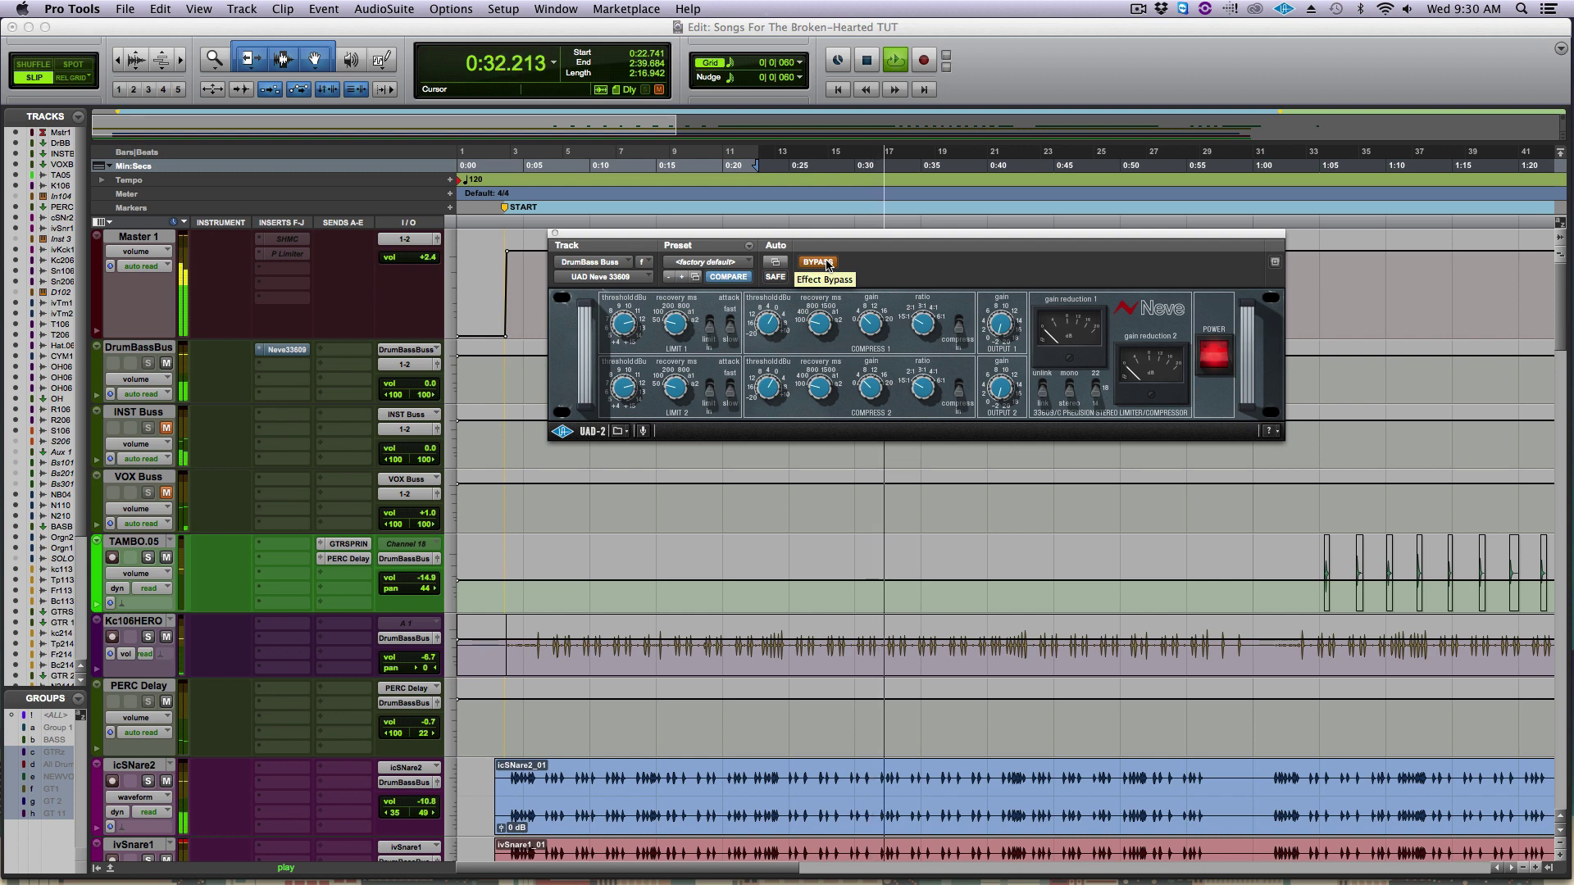
pyautogui.click(820, 262)
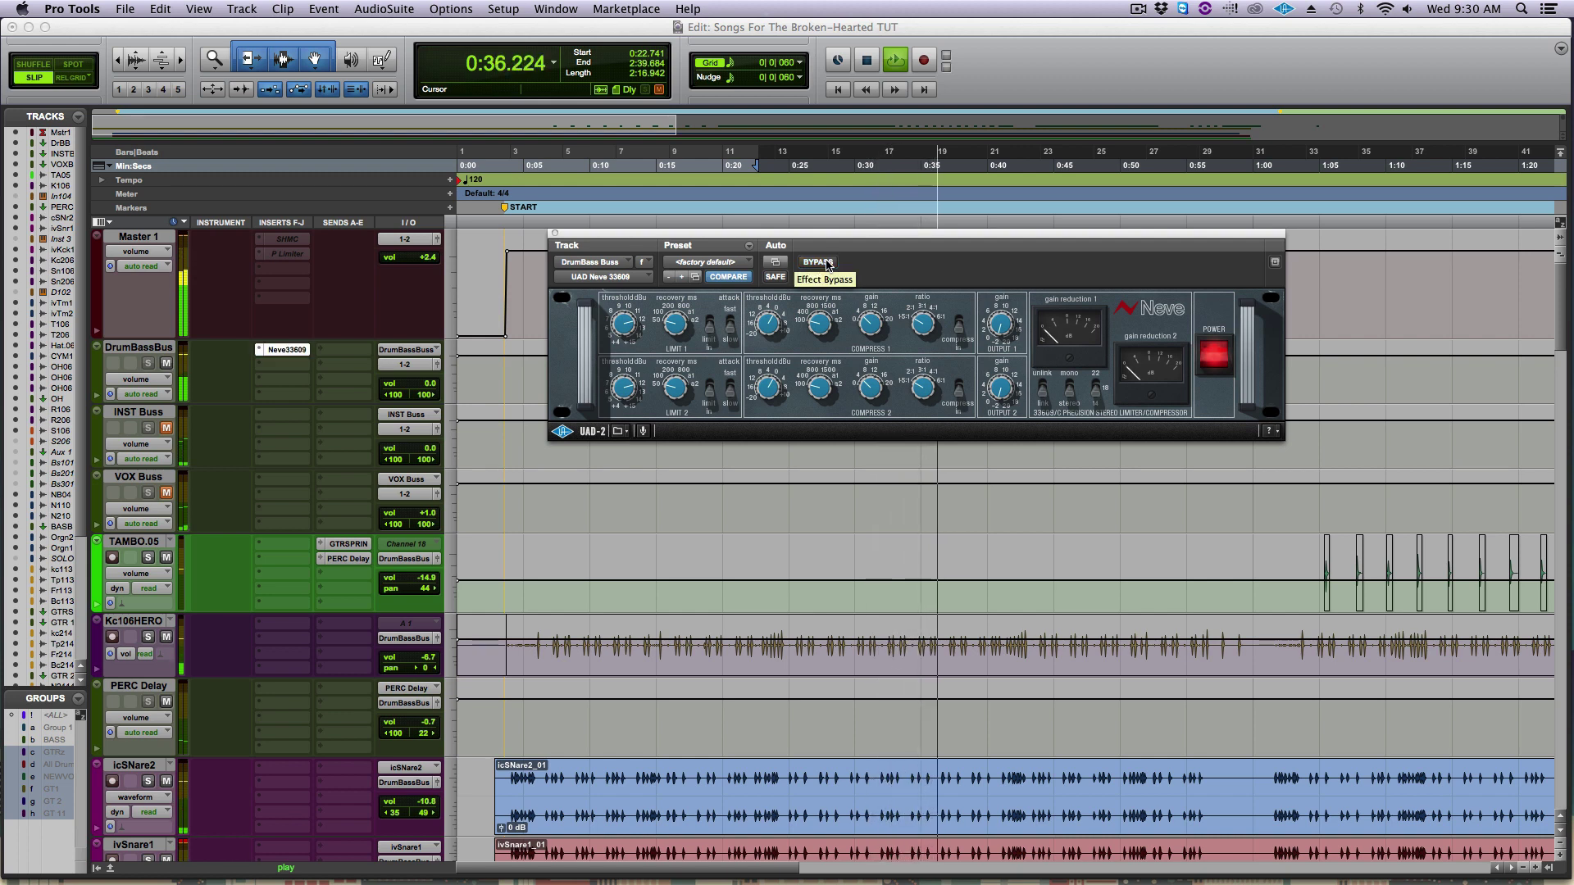
pyautogui.click(819, 262)
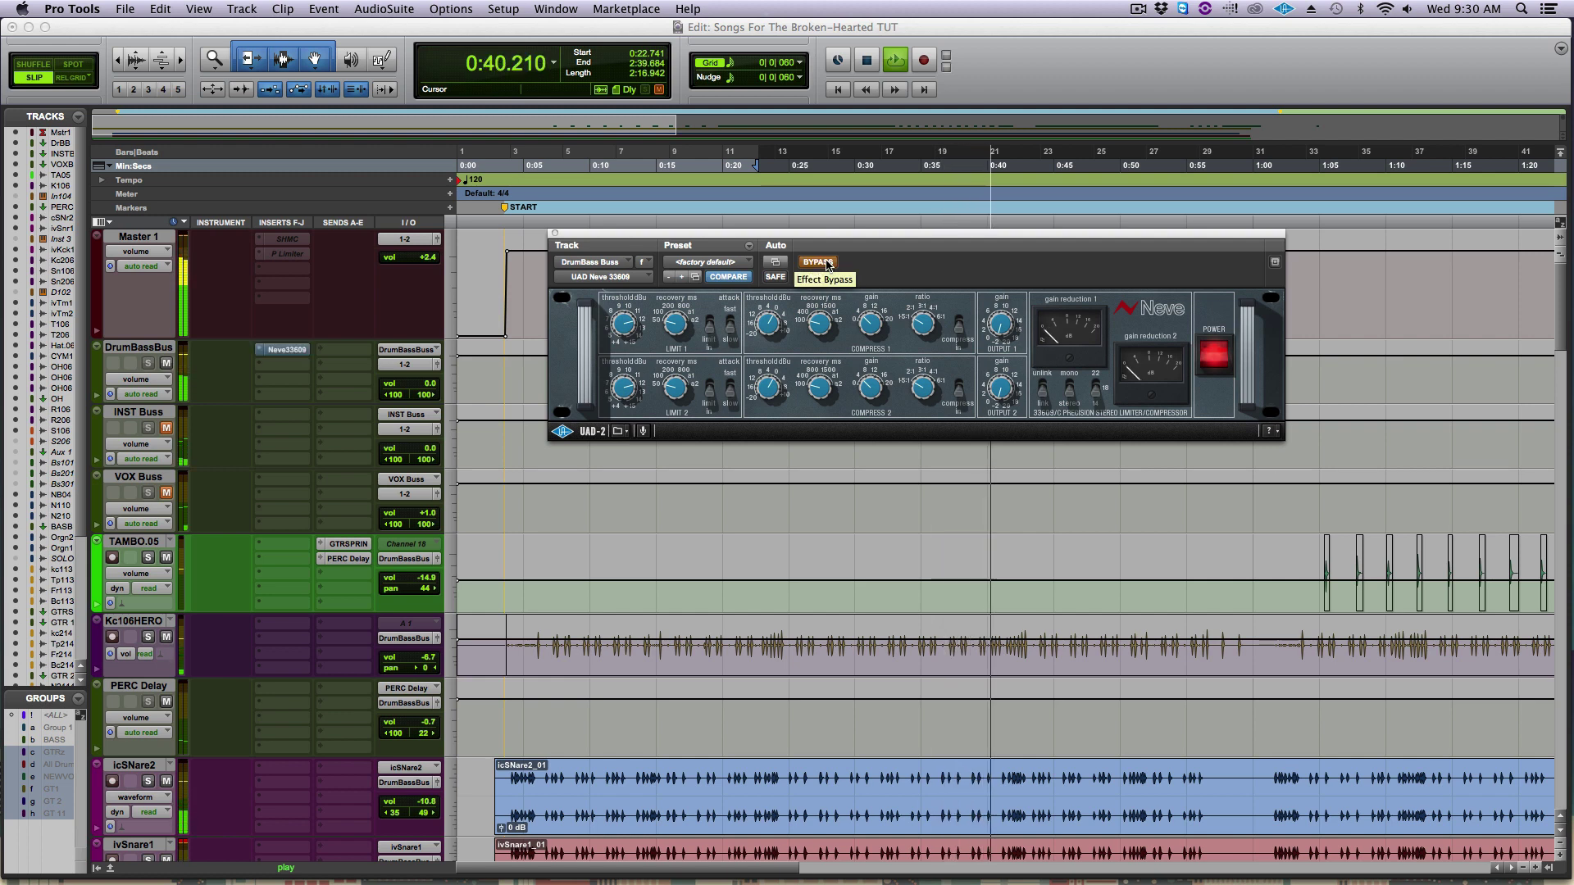
pyautogui.press('space')
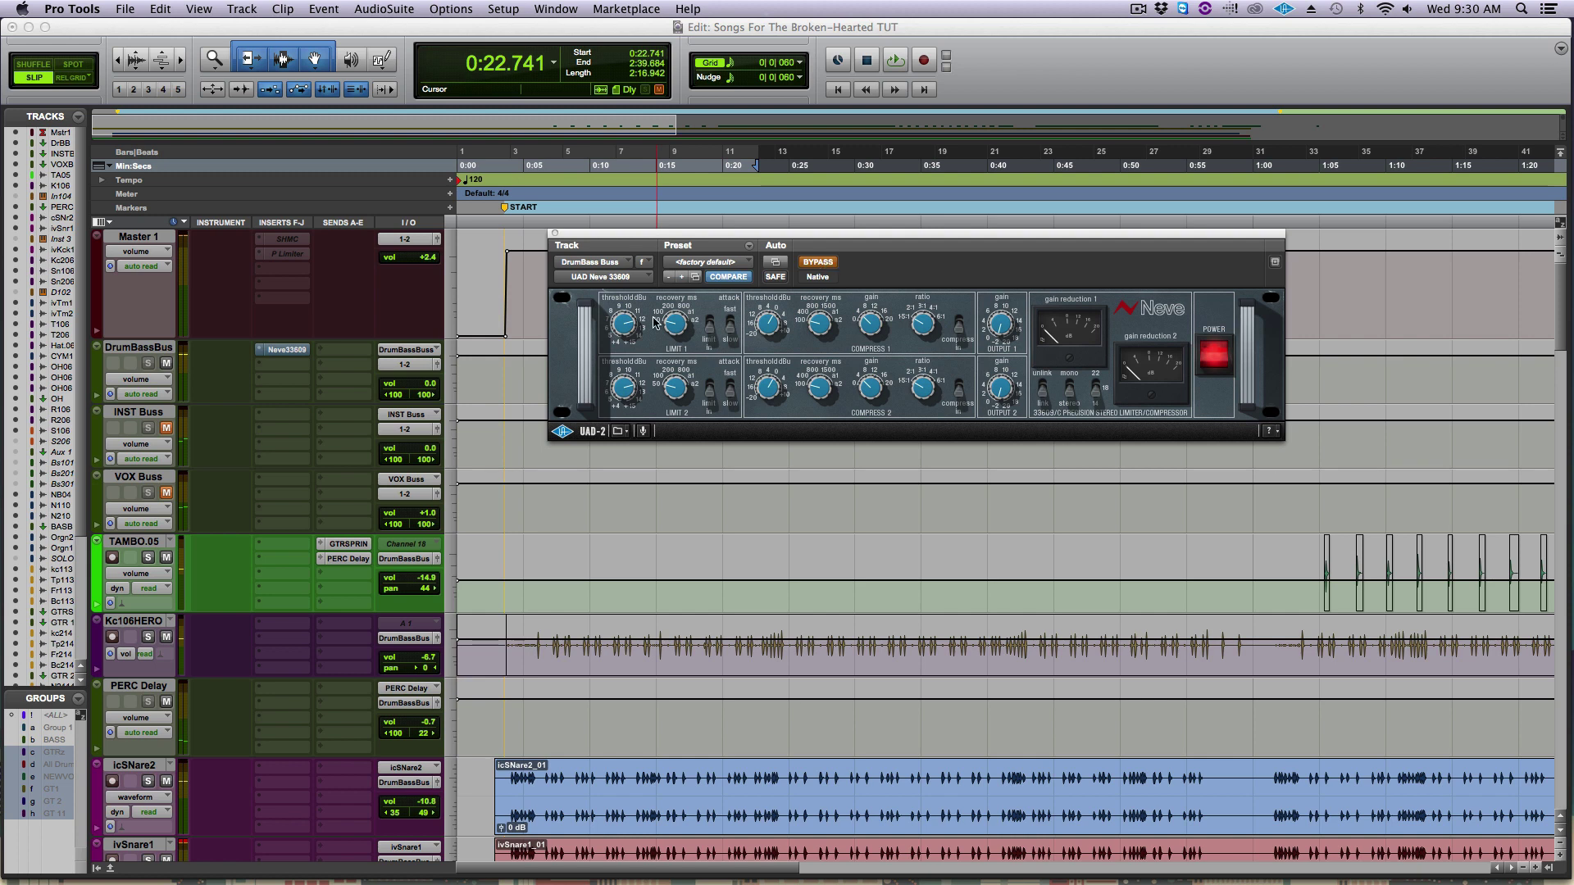
# Unmute the INST Buss and VOX Buss, and play the full mix with the Neve 33609 active
pyautogui.click(167, 428)
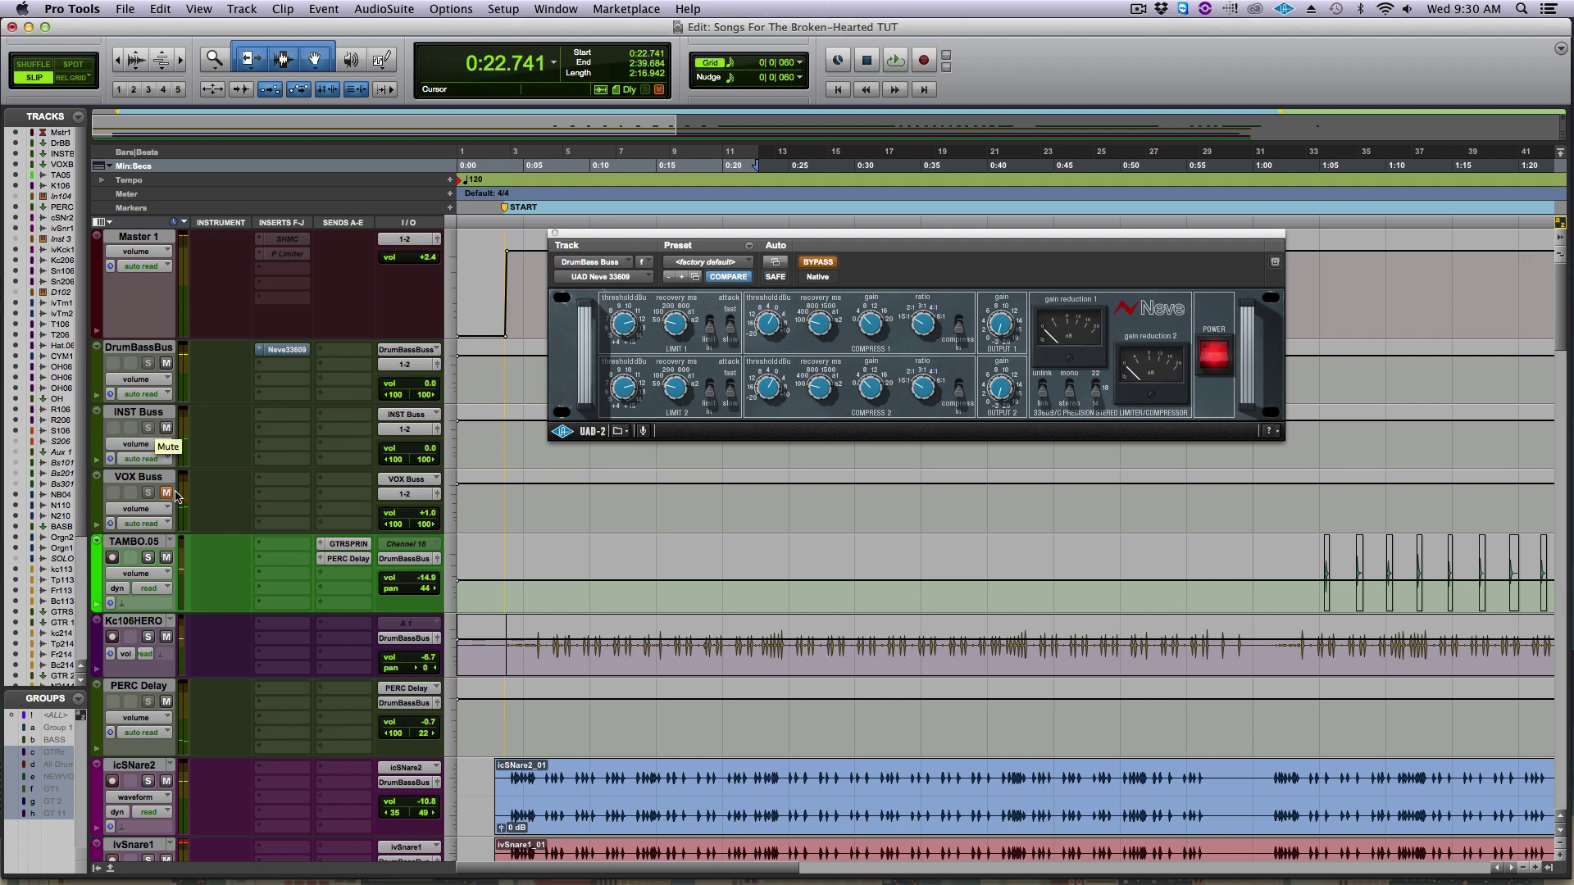
pyautogui.click(167, 493)
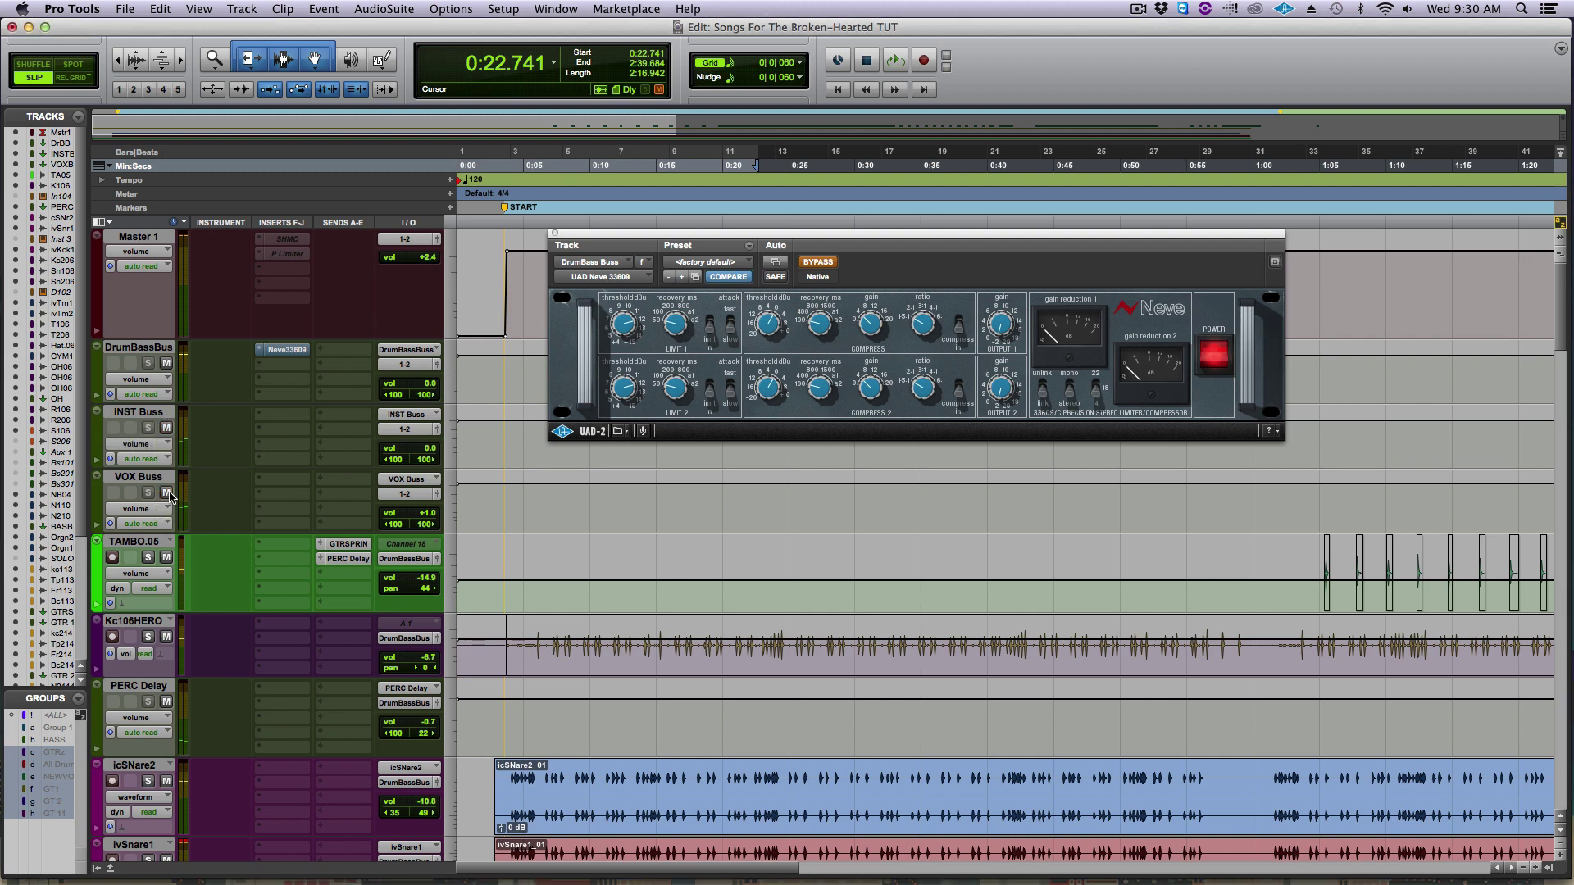
pyautogui.click(818, 263)
pyautogui.press('space')
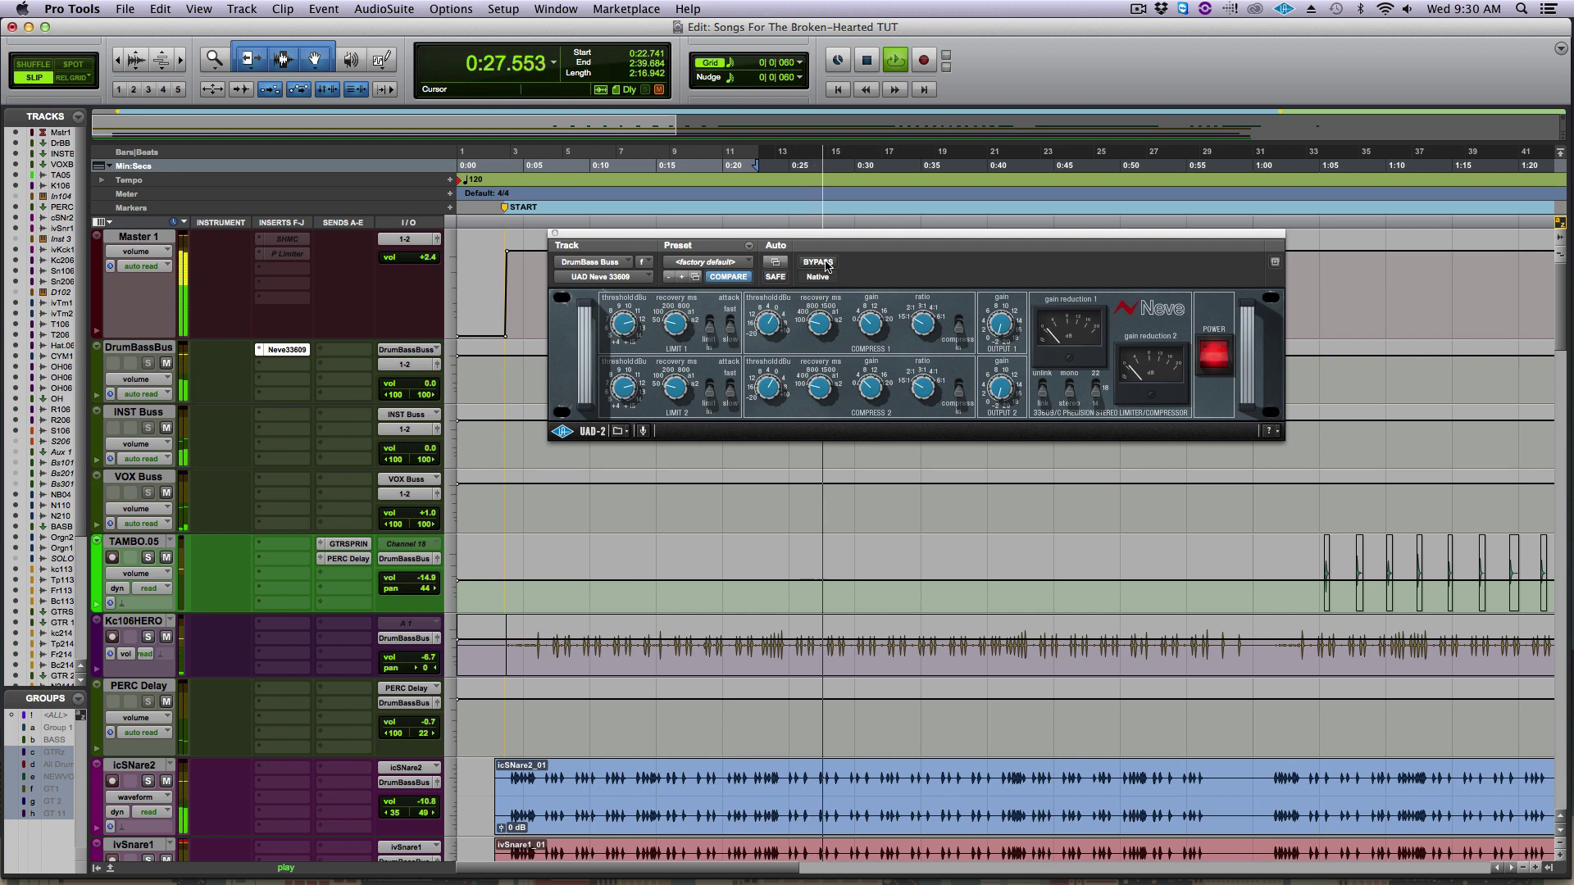
# Switch the Neve 33609 bypass on and off during full-mix playback to compare the sound, ending bypassed, and stop playback
pyautogui.click(826, 264)
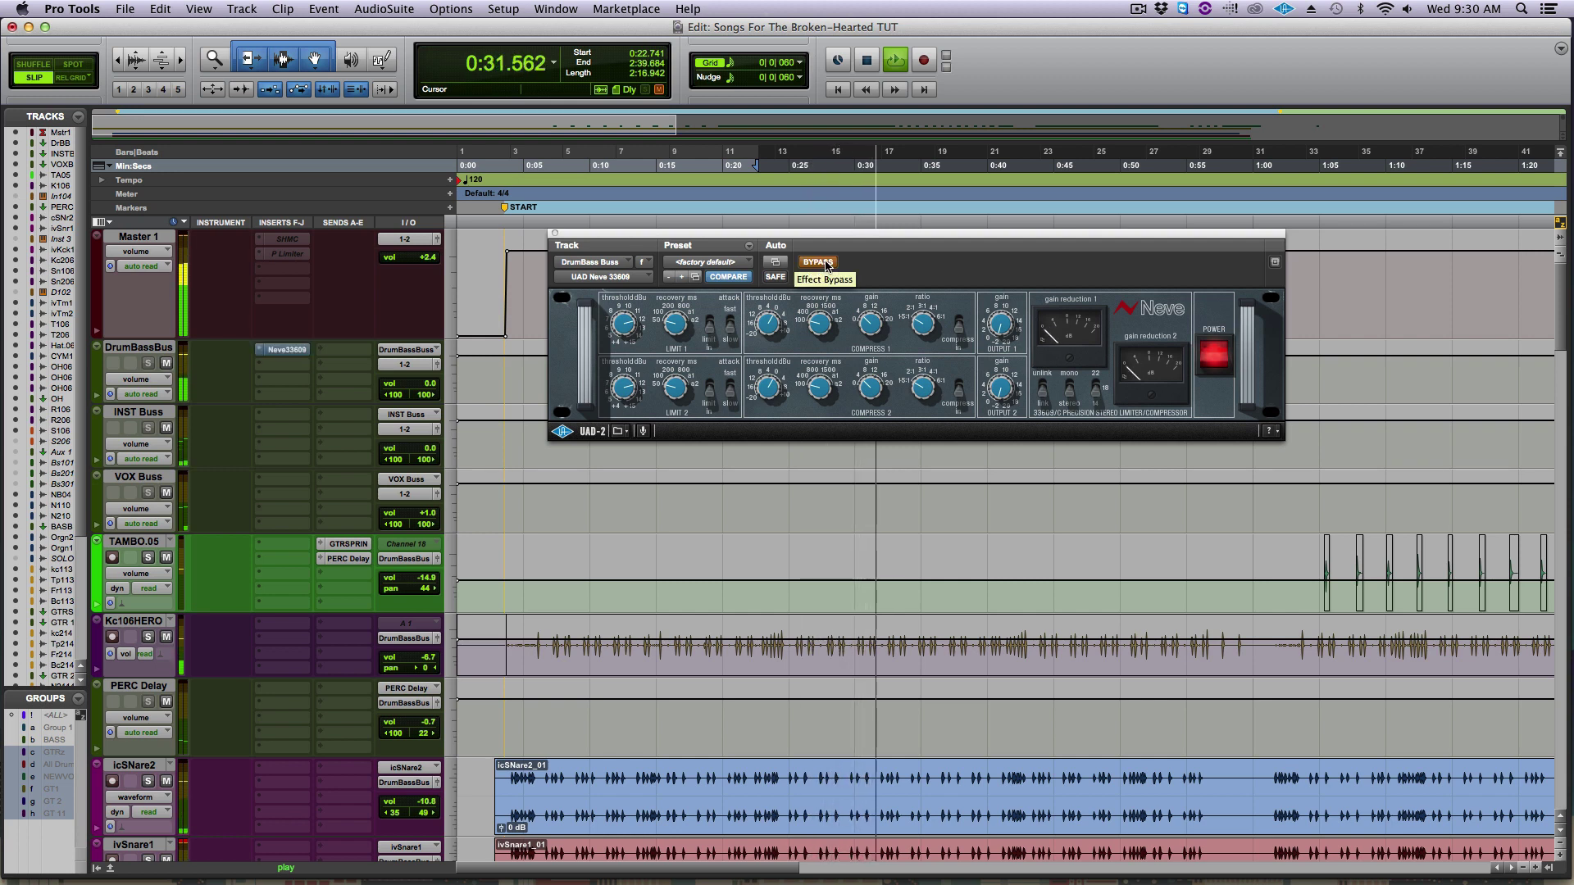
pyautogui.click(826, 264)
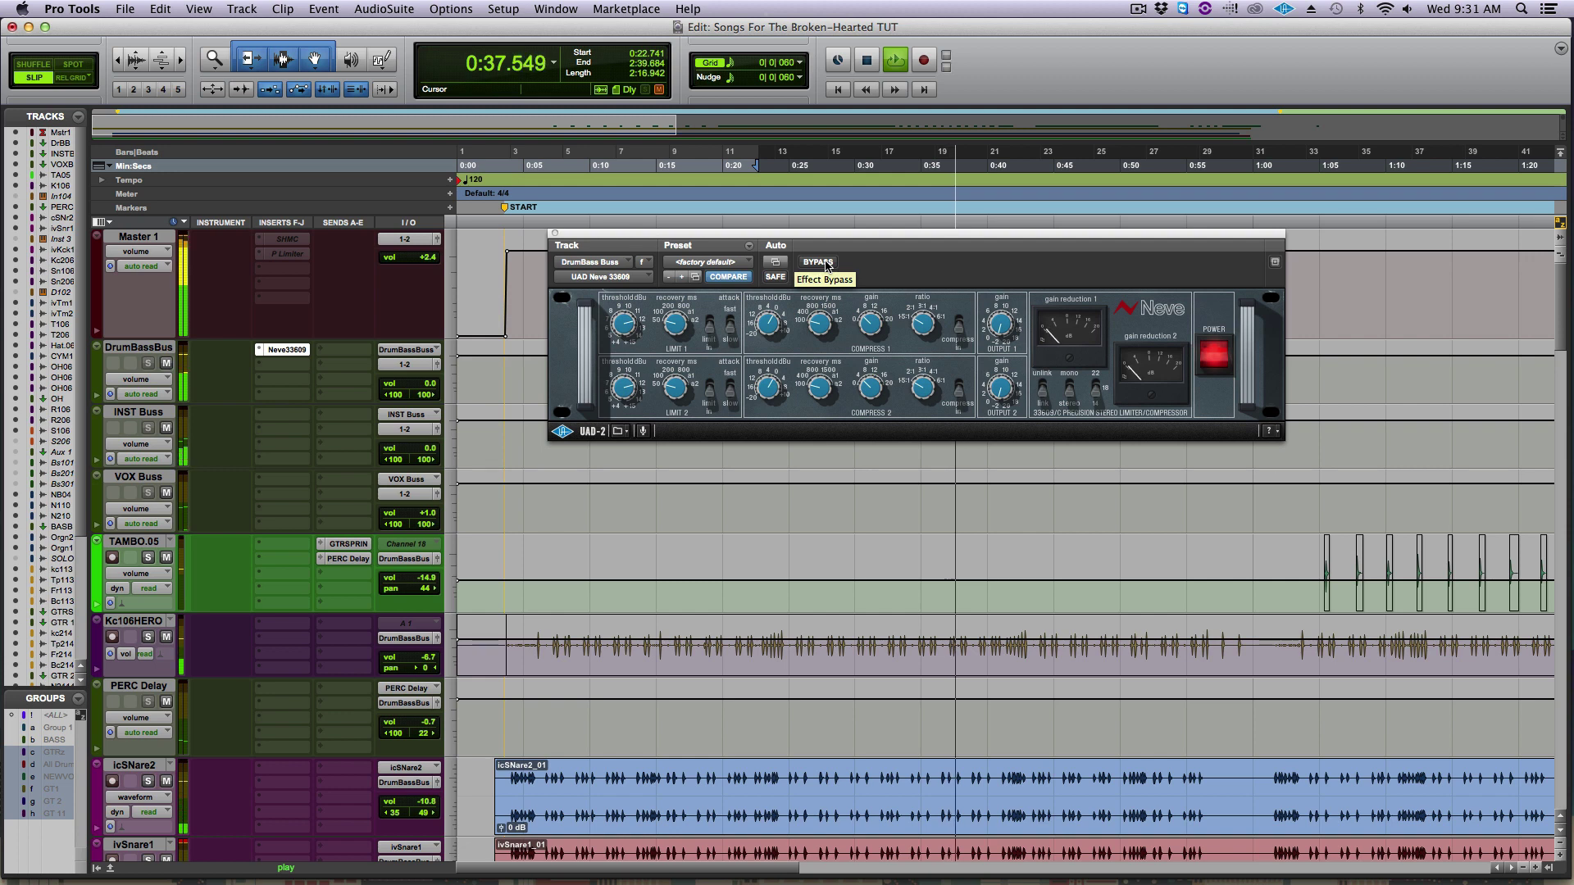
pyautogui.click(826, 264)
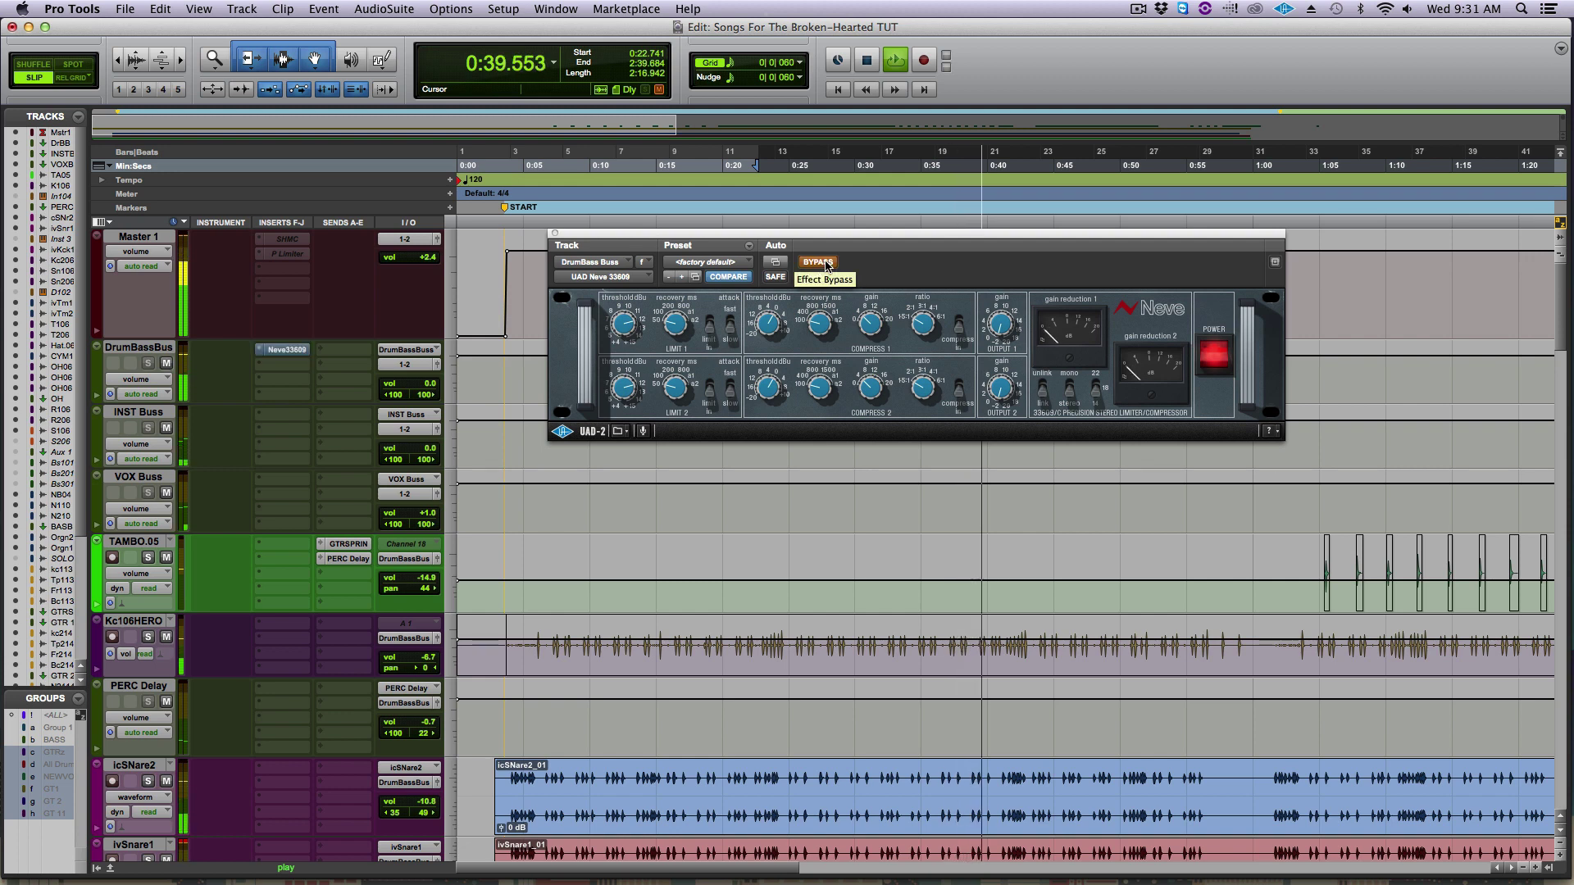
pyautogui.press('space')
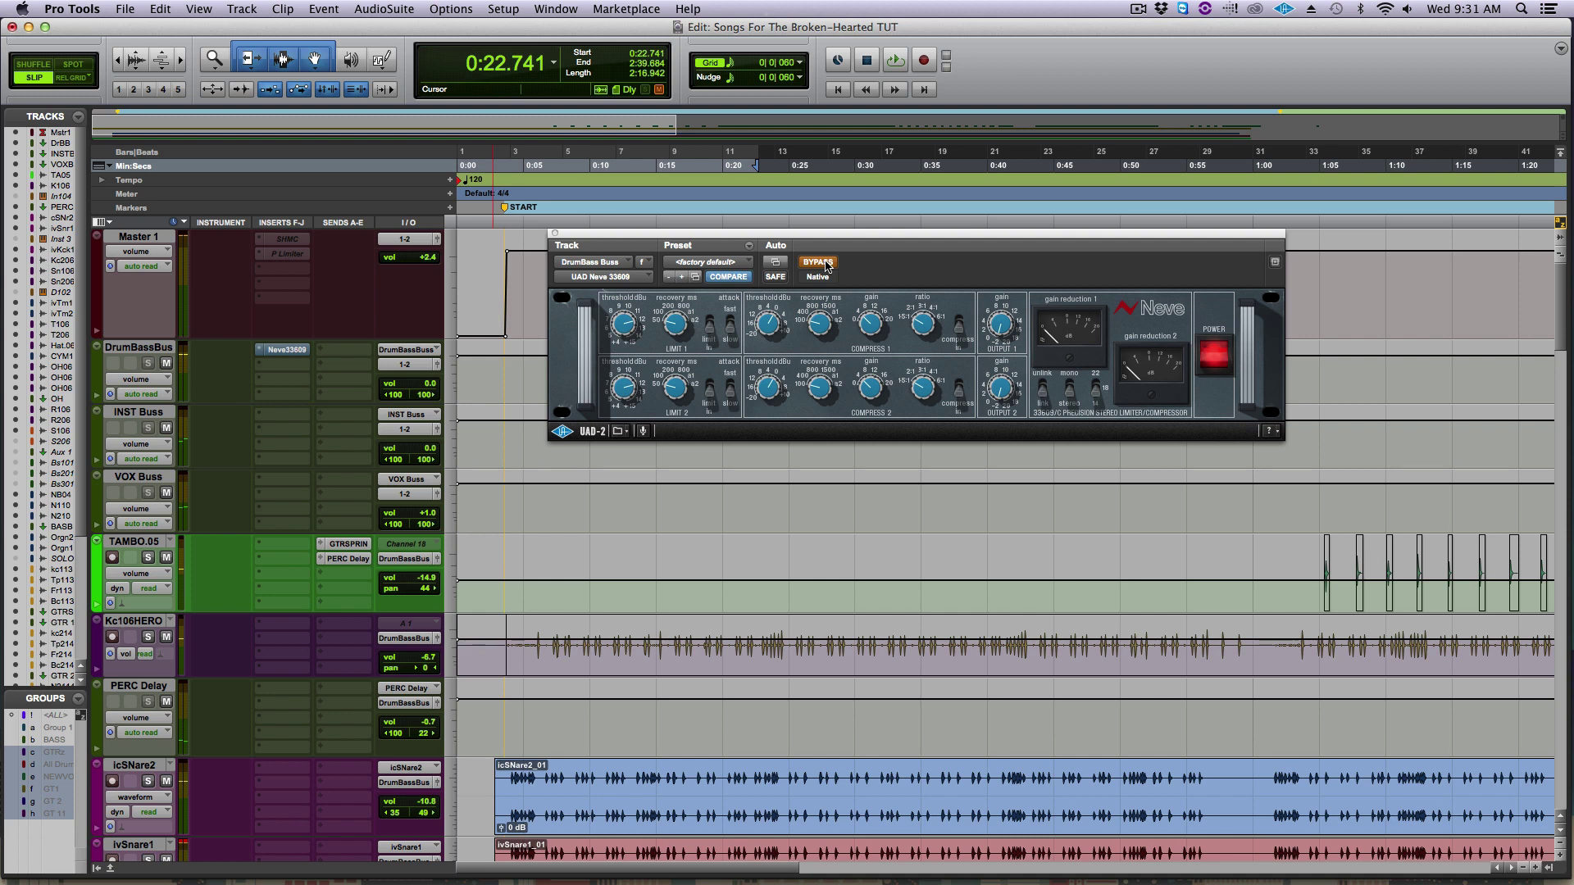
# Reactivate the Neve 33609 and play the full mix from 0:23.668, alternating its bypass to compare
pyautogui.click(826, 262)
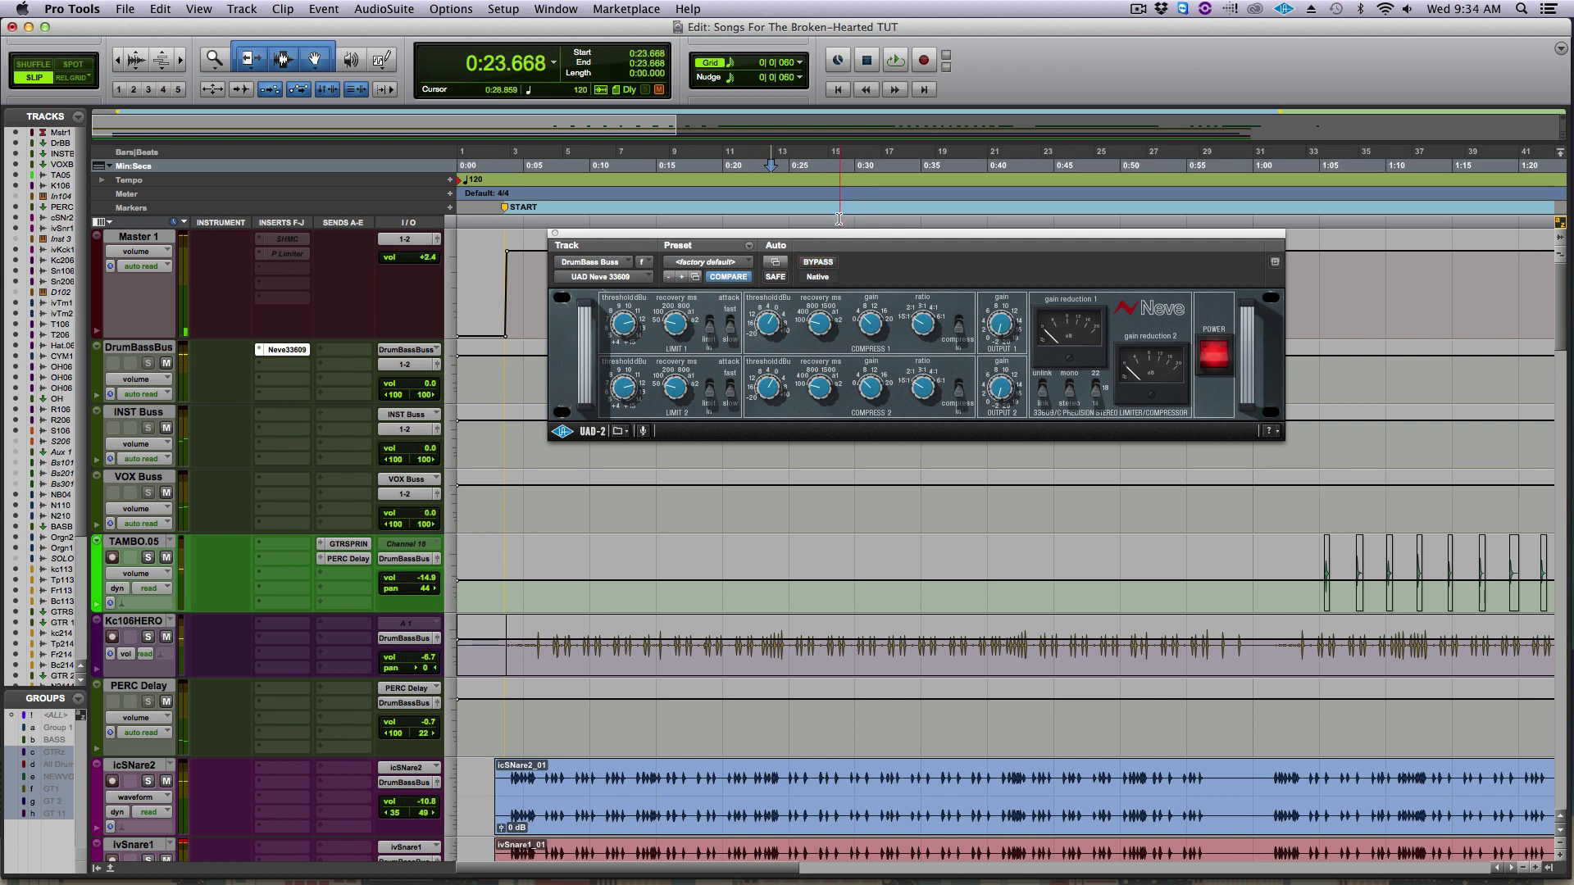
pyautogui.press('space')
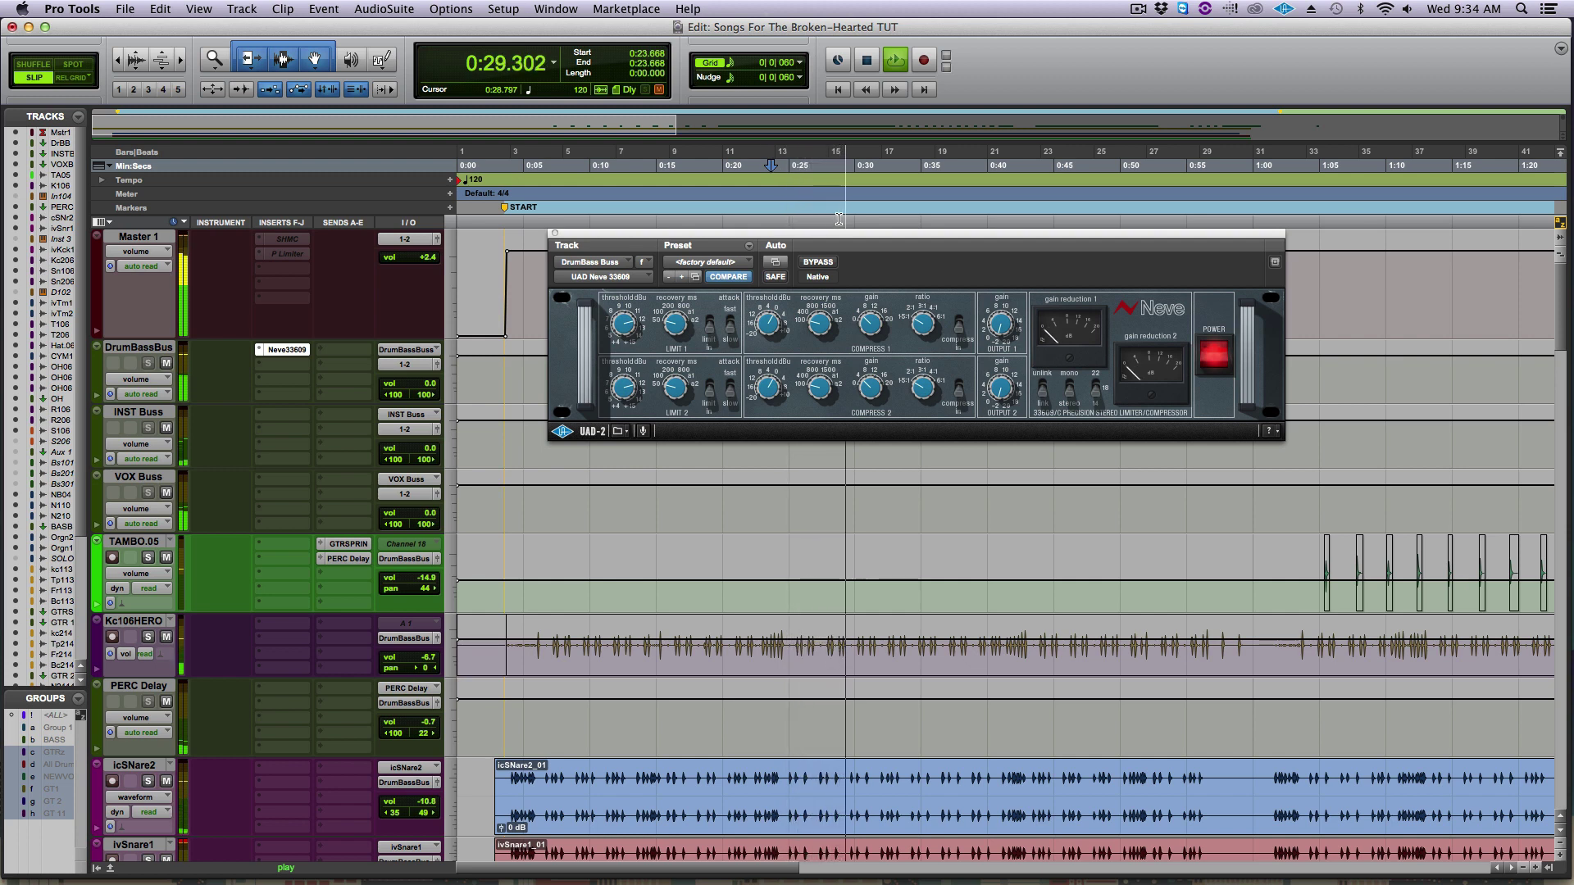
pyautogui.click(818, 263)
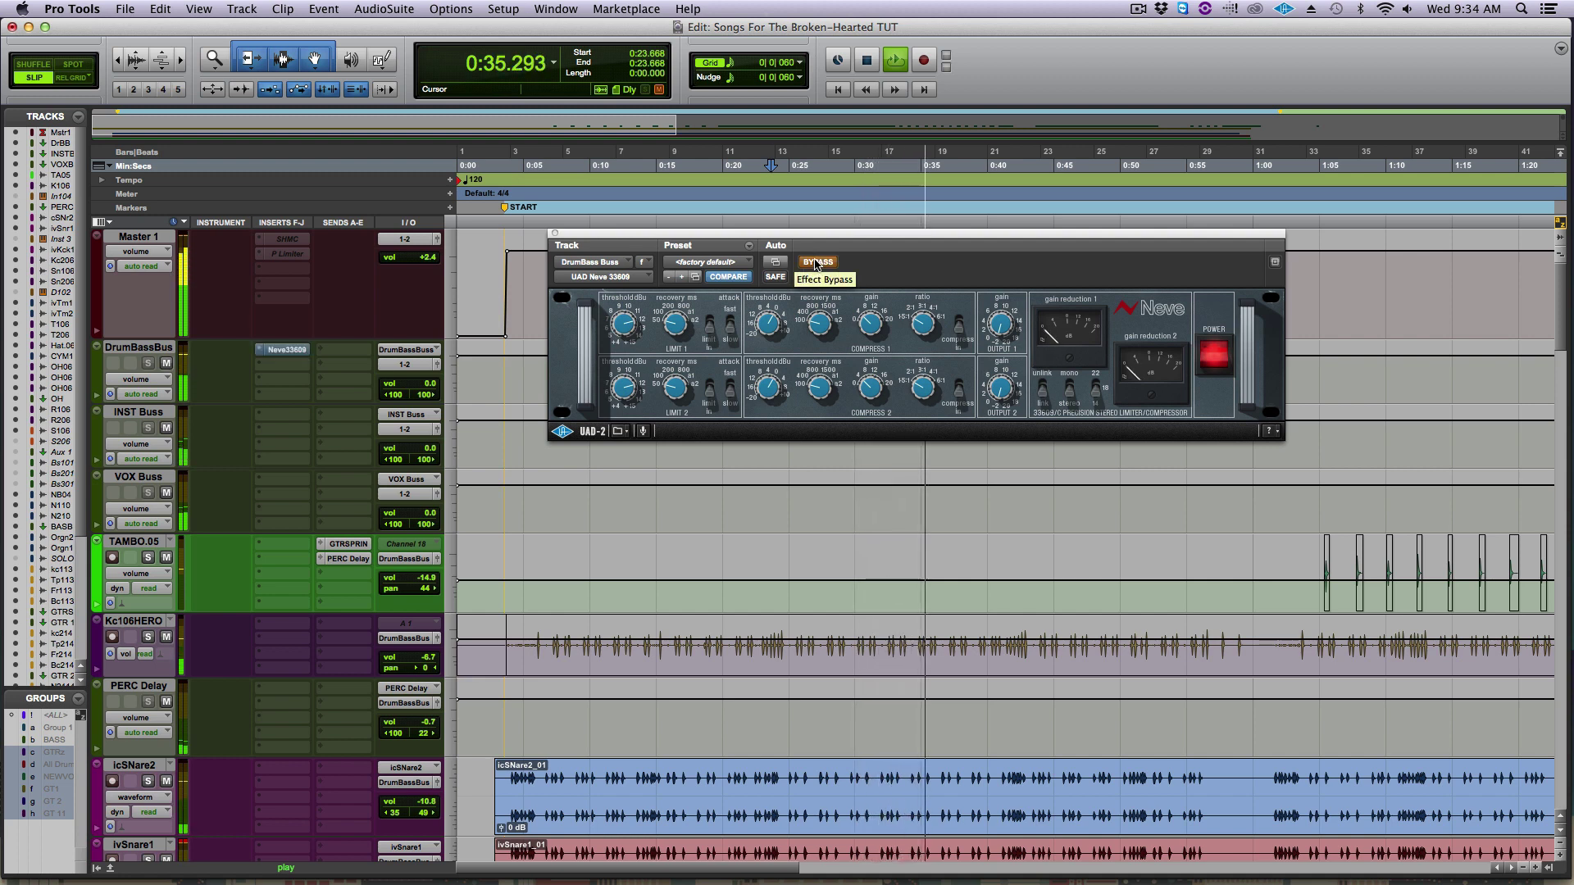
pyautogui.click(817, 262)
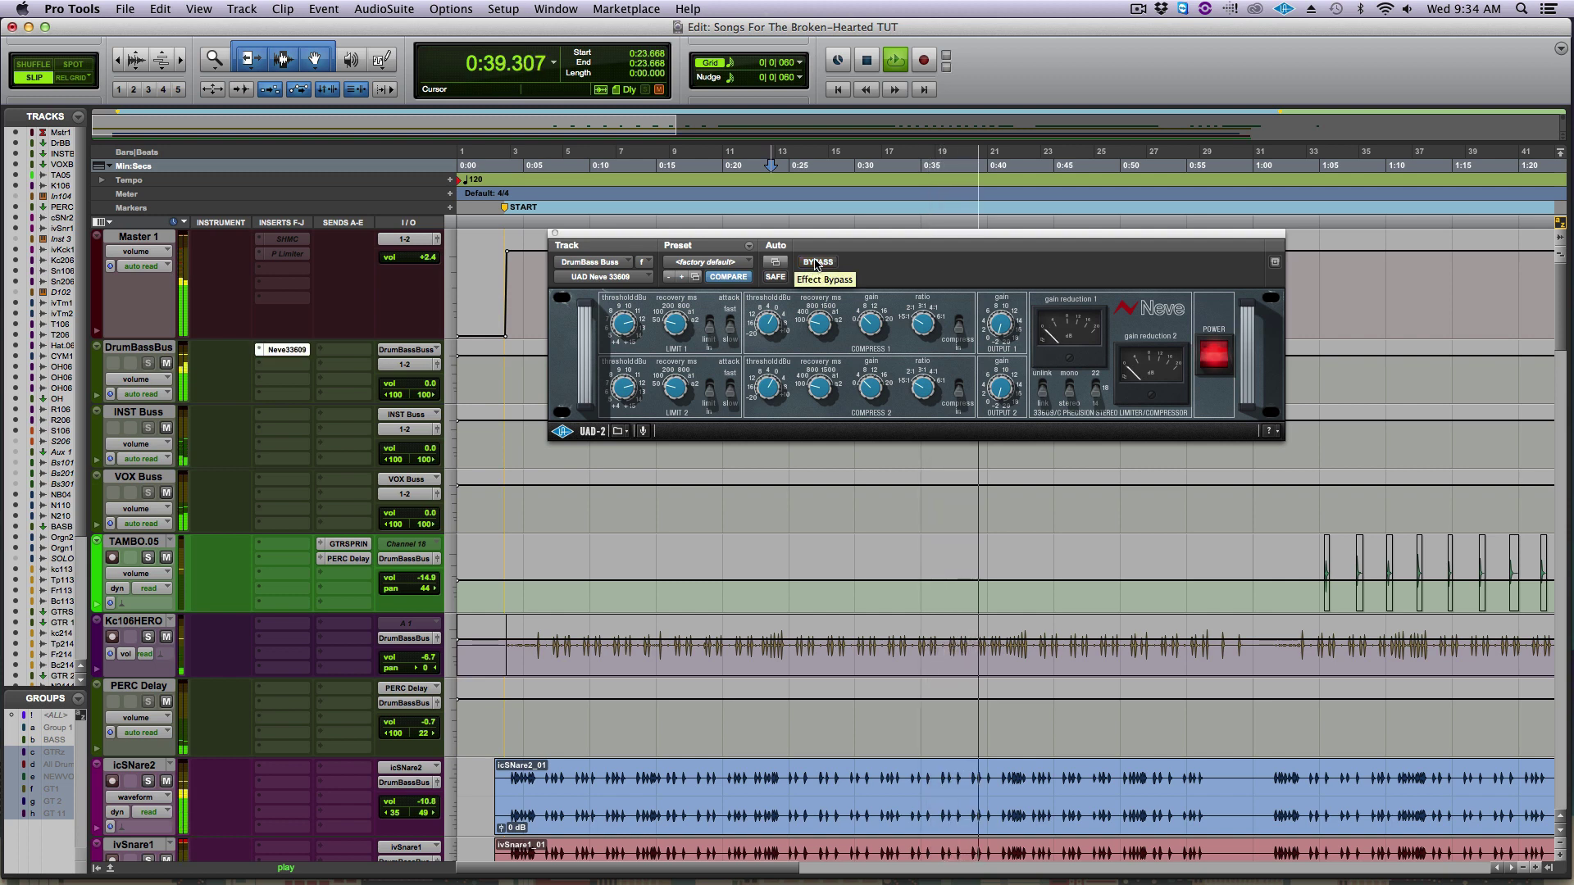
pyautogui.click(817, 262)
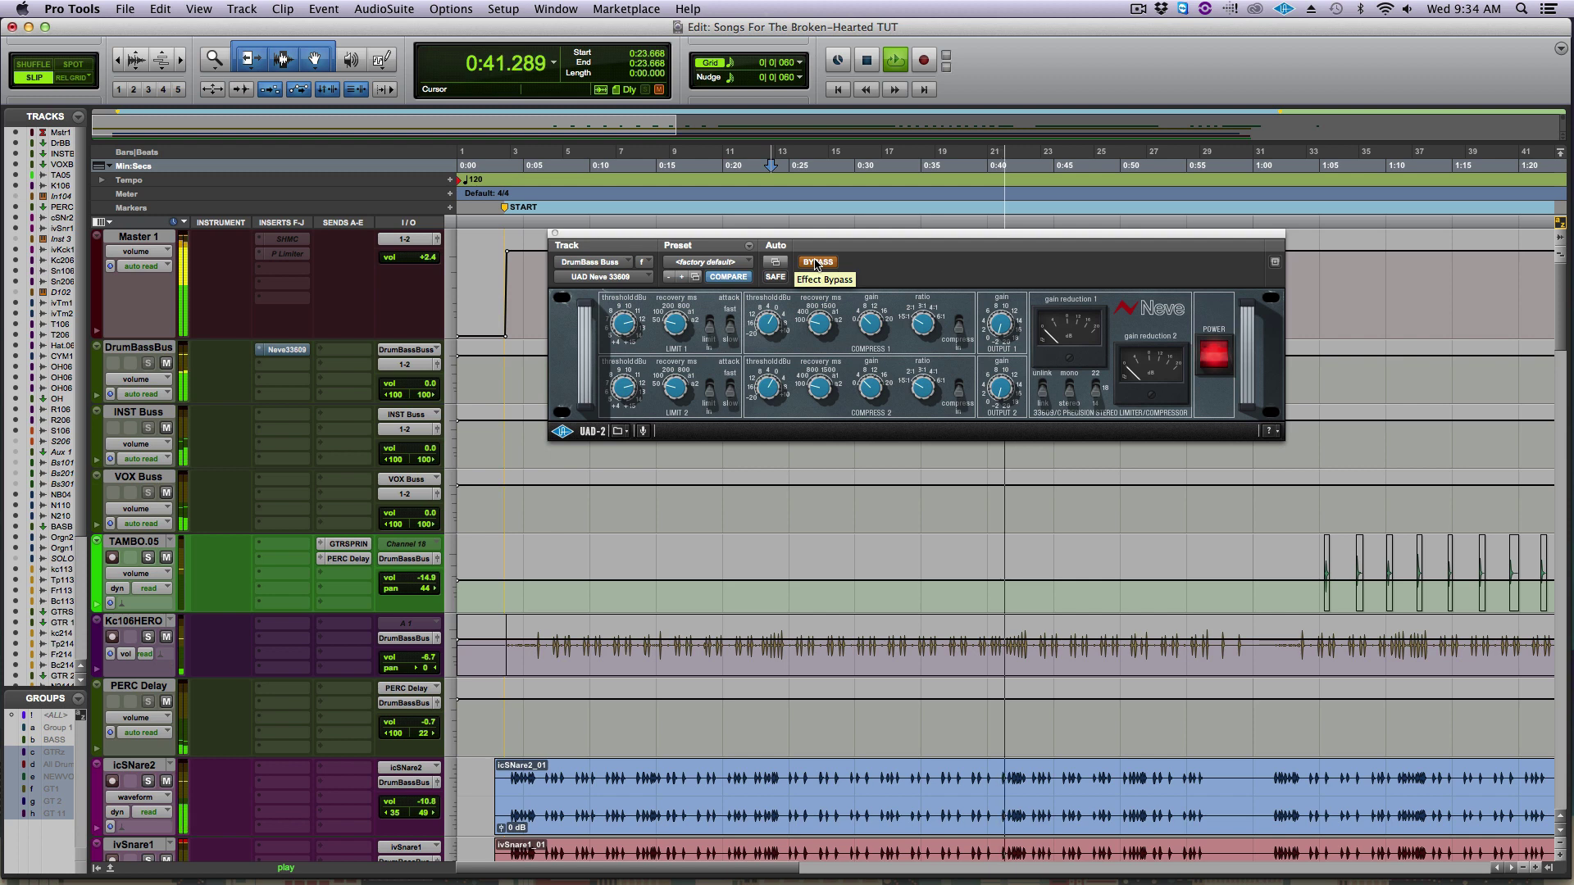
pyautogui.click(816, 263)
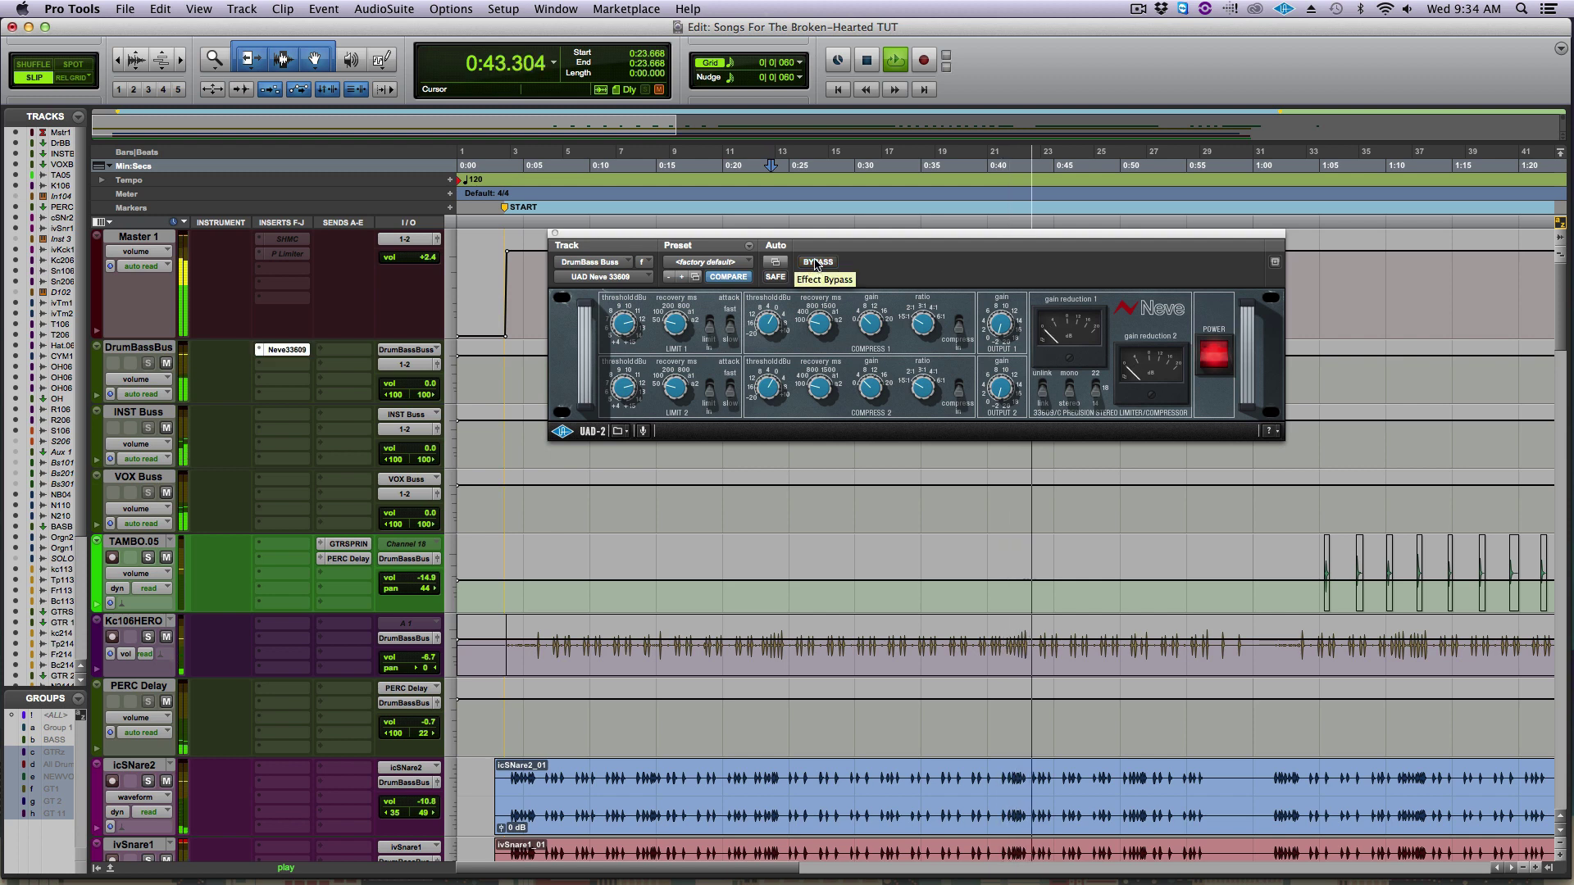
pyautogui.press('space')
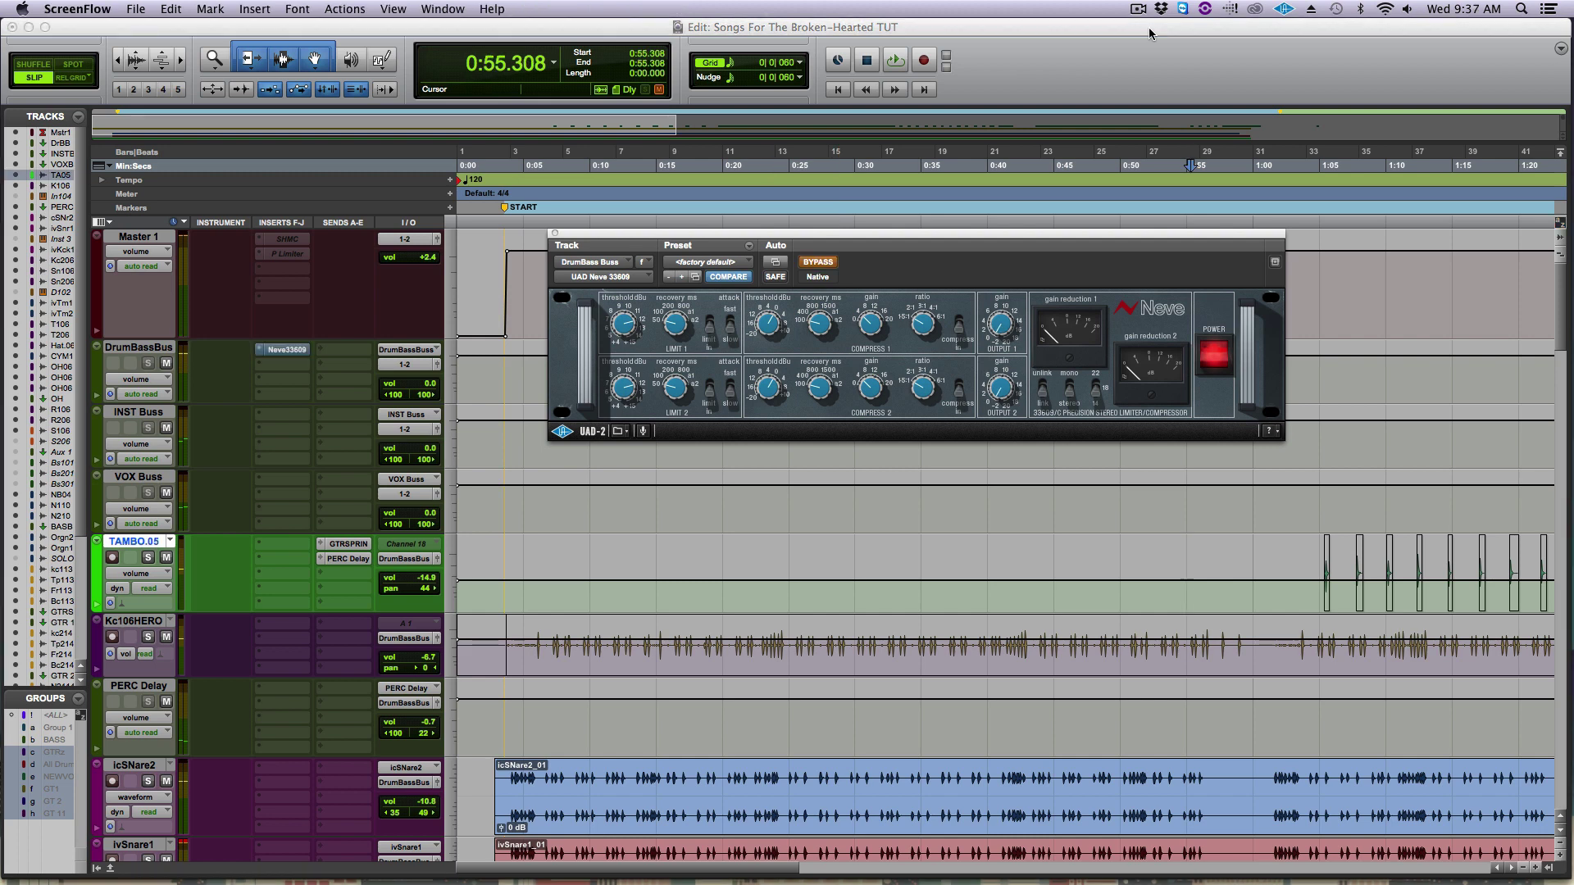
# Place the playback cursor at 0:54.999 on the TAMBO.05 track and audition that section with the Neve 33609 bypassed
pyautogui.click(1149, 36)
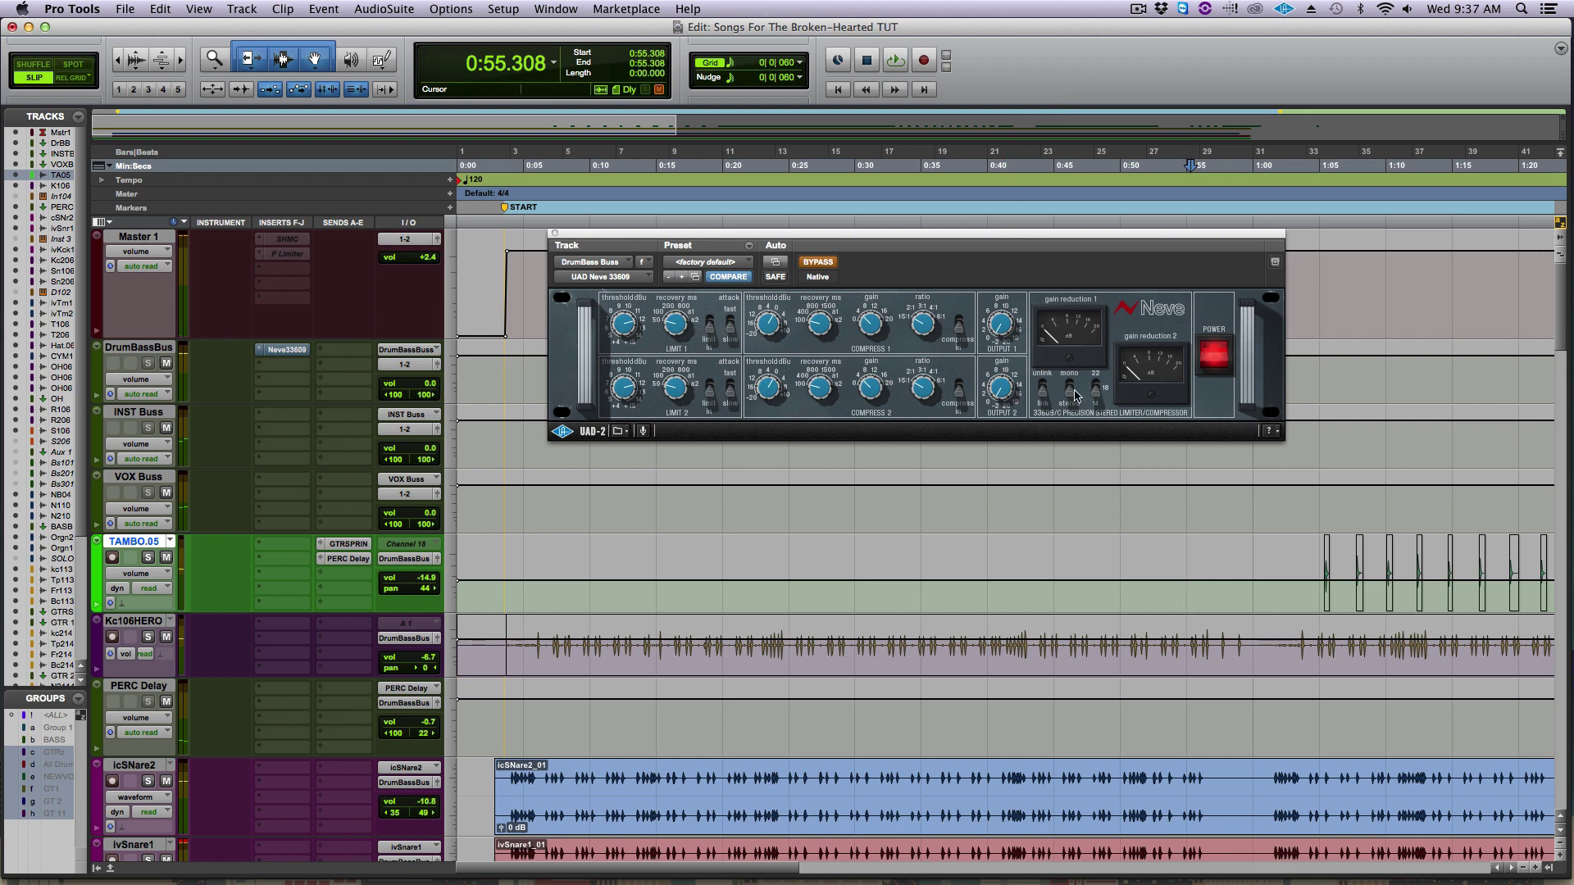
pyautogui.click(1186, 582)
pyautogui.press('space')
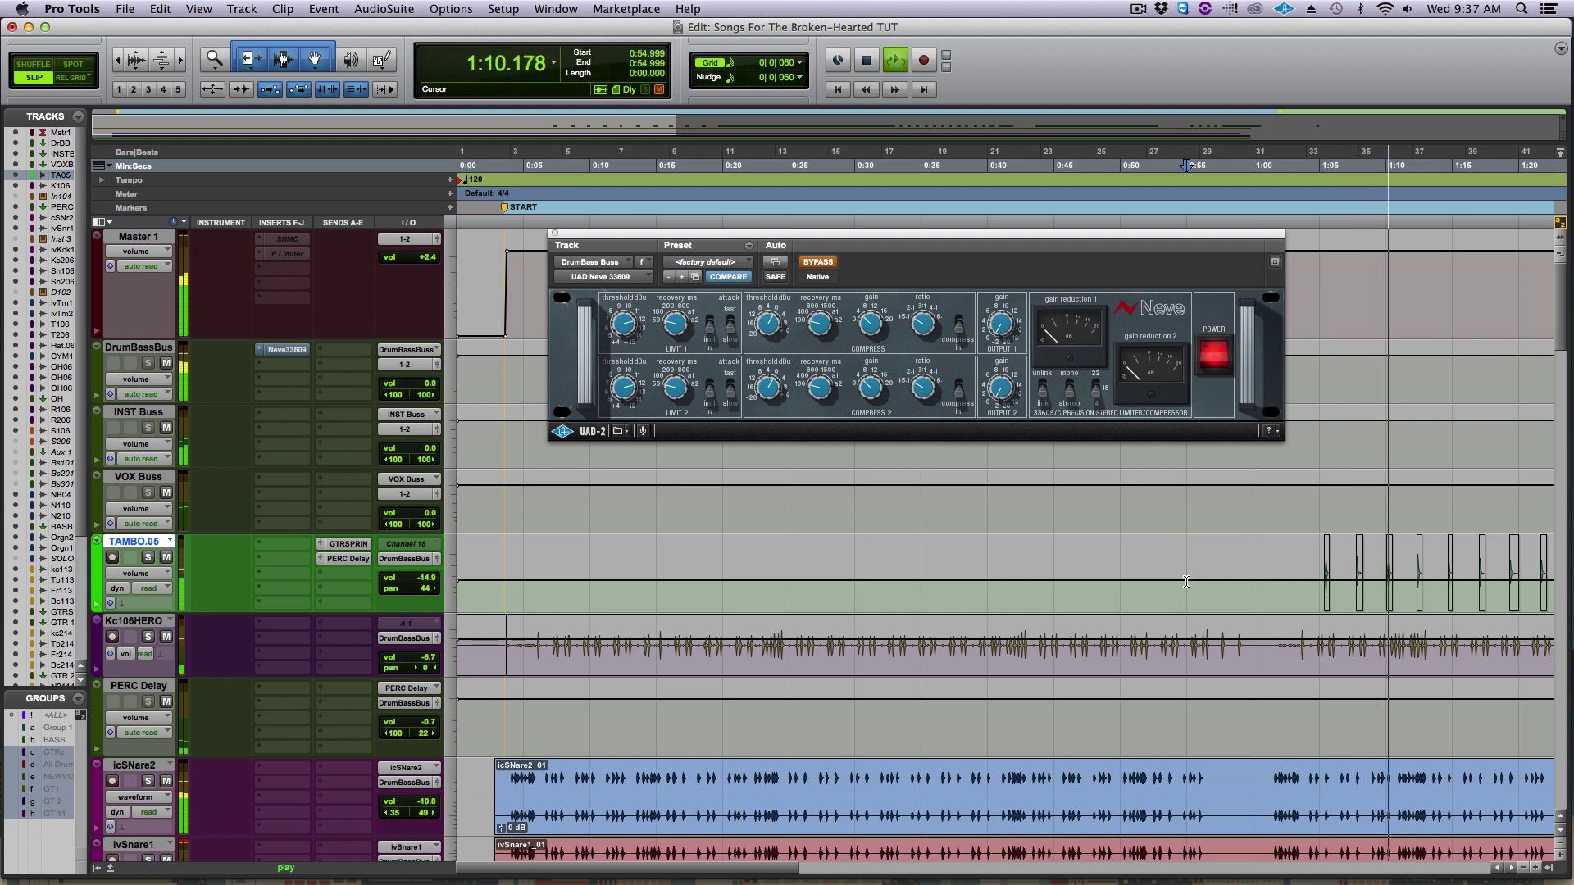
pyautogui.press('space')
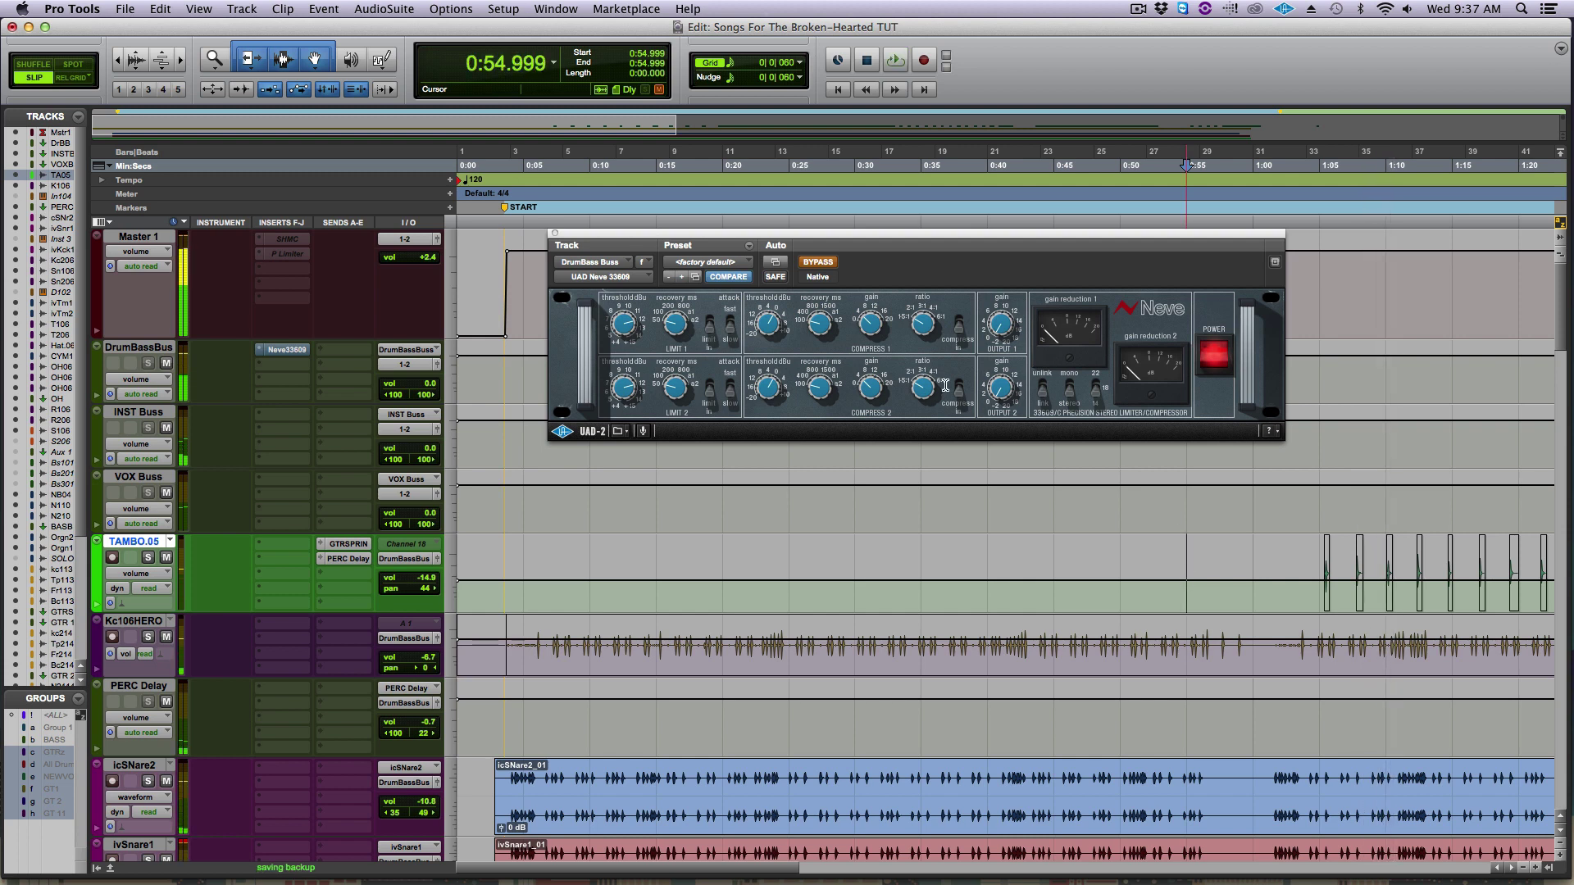
# Replay the section from 0:54.999 with the Neve 33609 active, toggling its bypass to compare the tambourine entrance
pyautogui.click(816, 263)
pyautogui.press('space')
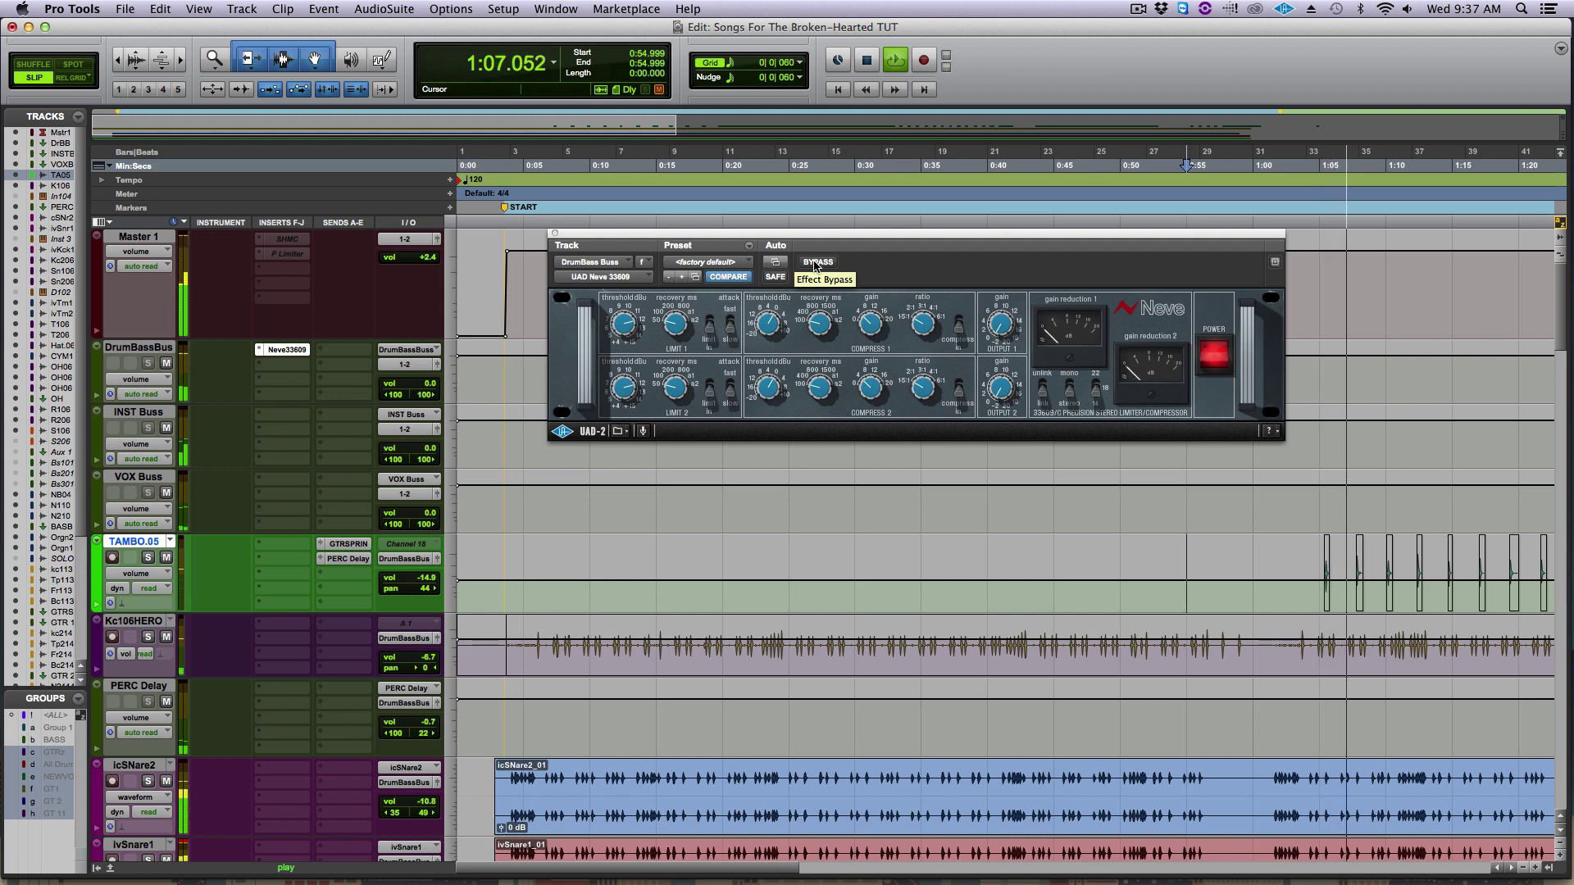
pyautogui.click(816, 262)
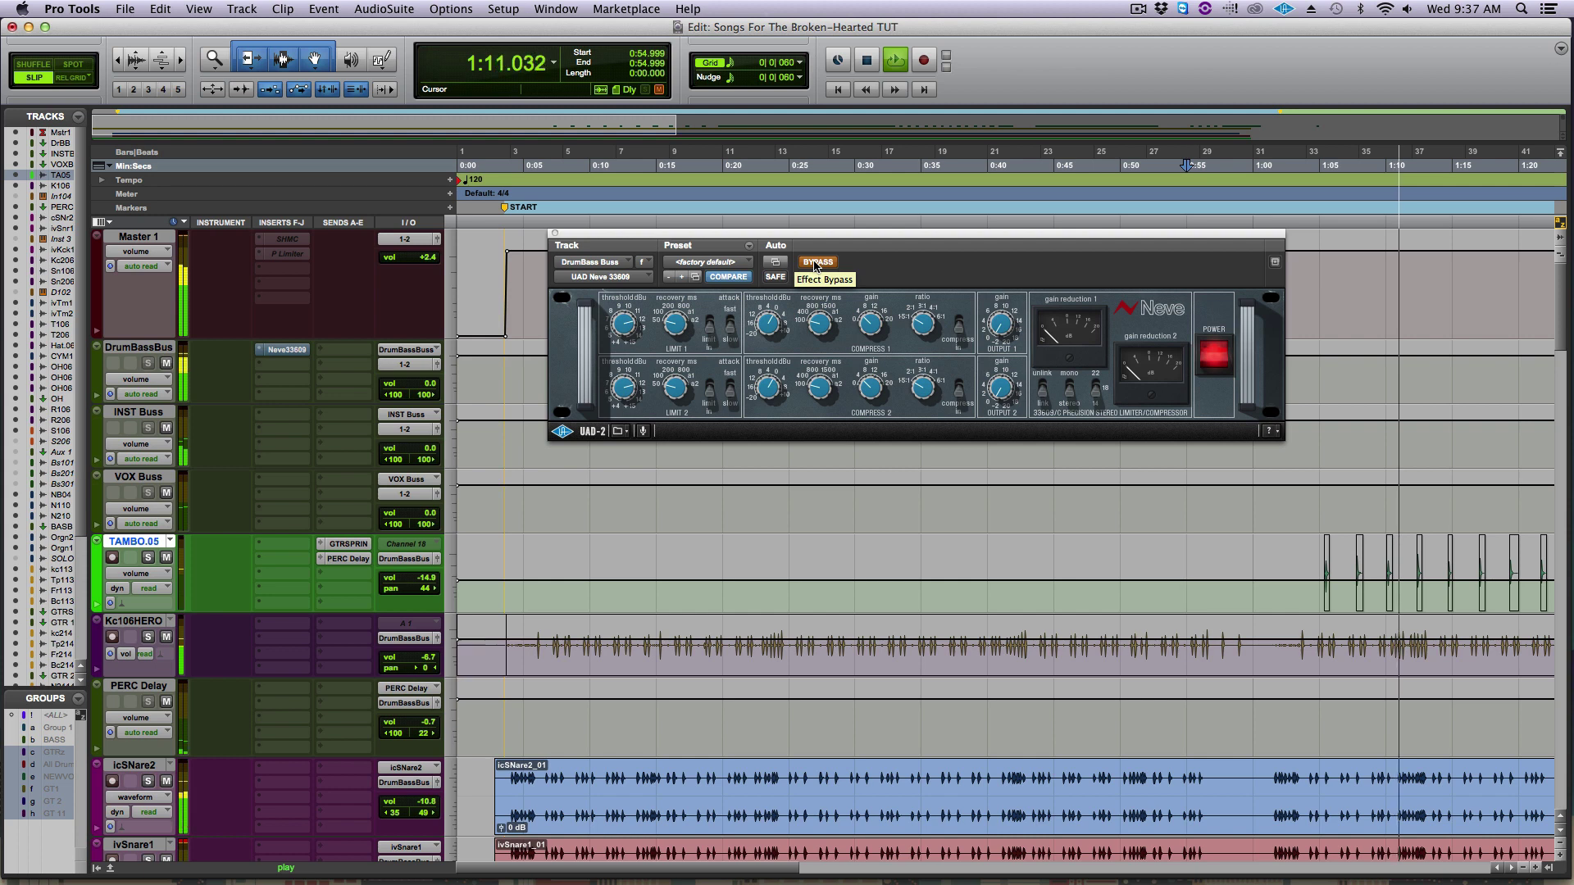
pyautogui.click(815, 262)
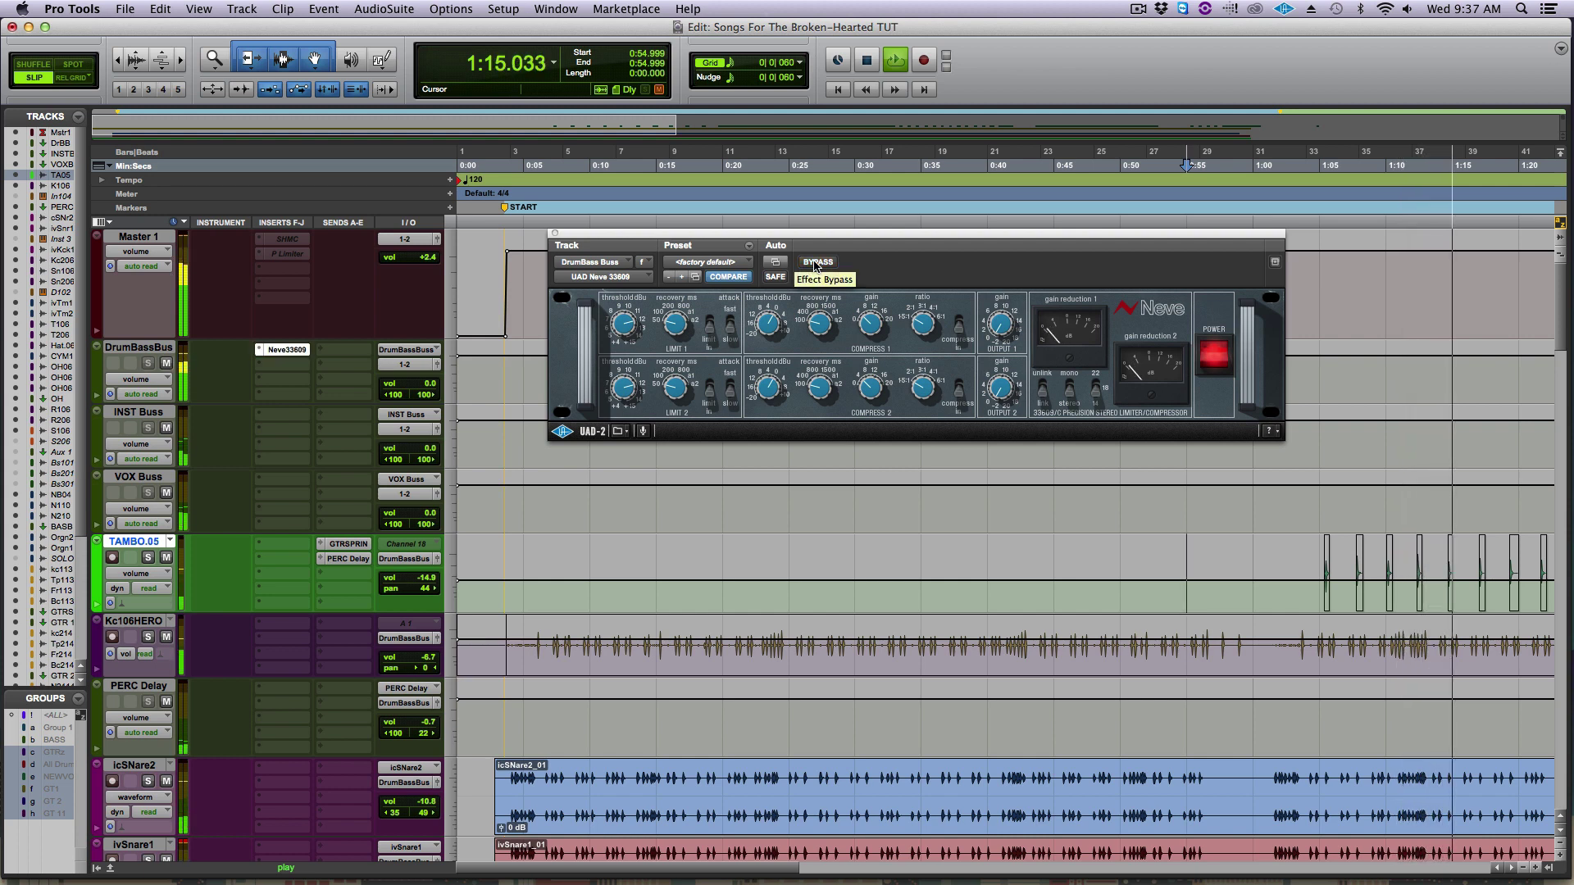
pyautogui.click(815, 262)
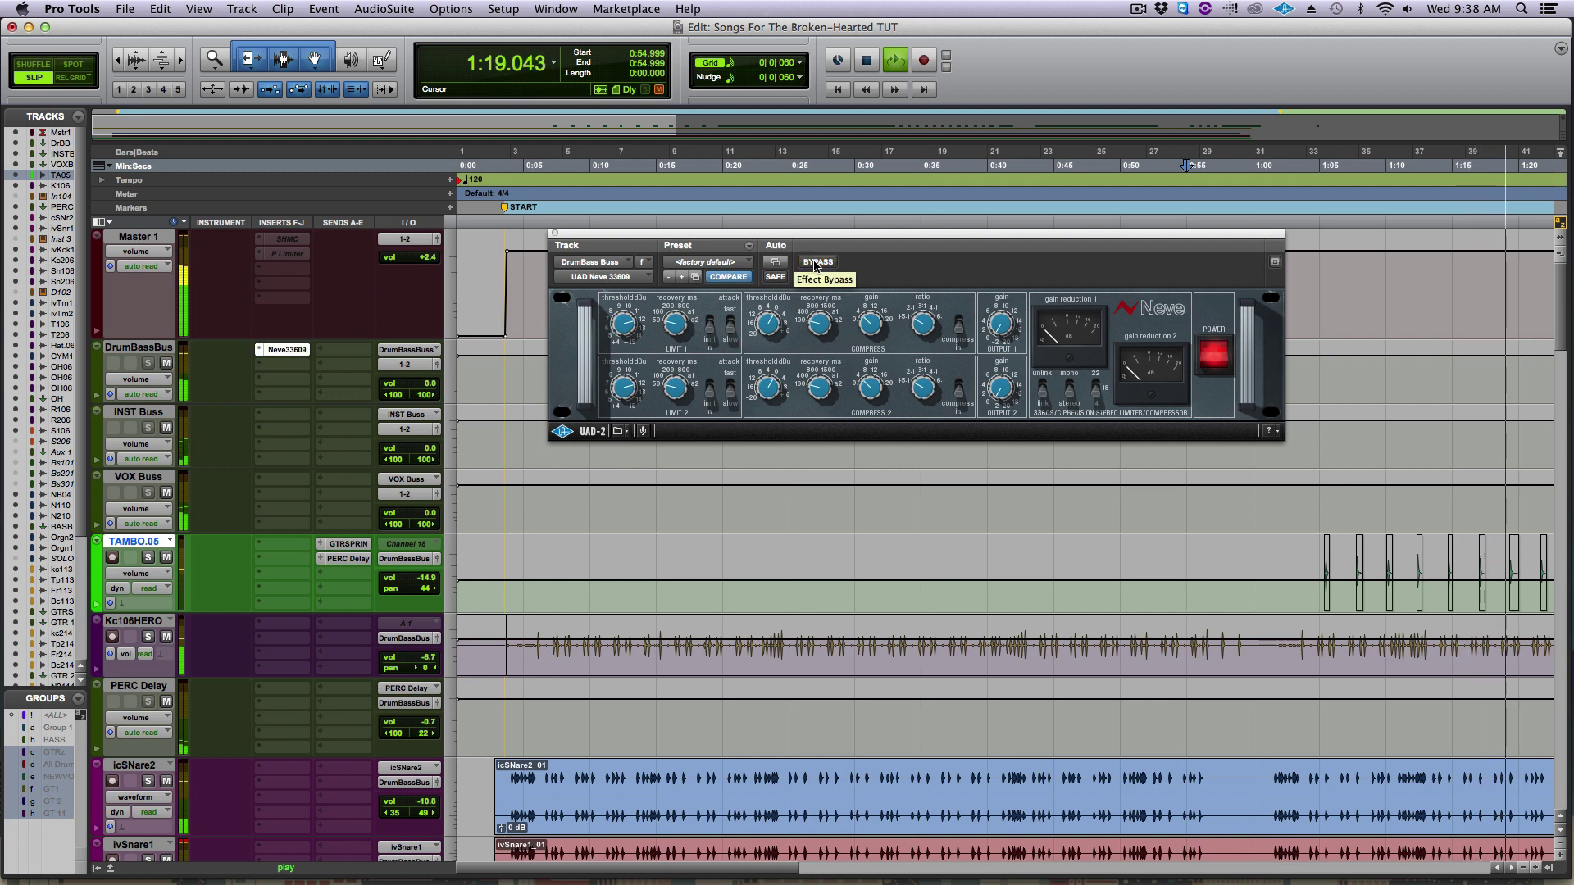
pyautogui.click(815, 262)
pyautogui.press('space')
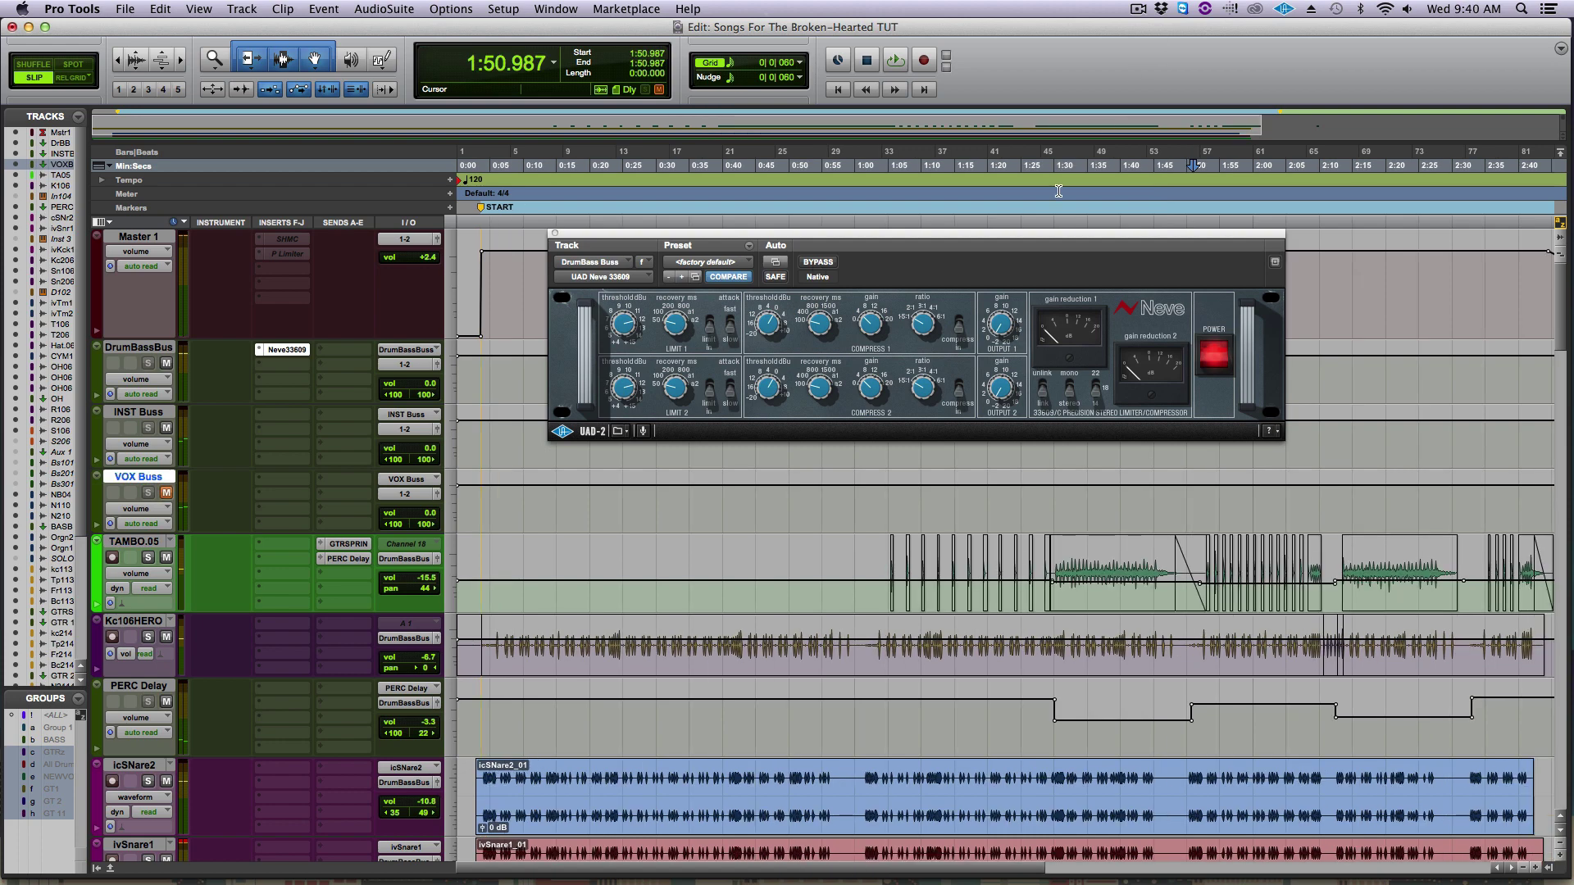
# Reposition the Neve 33609 window slightly and play the song from 1:50.864 to check the compressor's gain reduction meters
pyautogui.moveTo(1045, 236); pyautogui.dragTo(1056, 225)
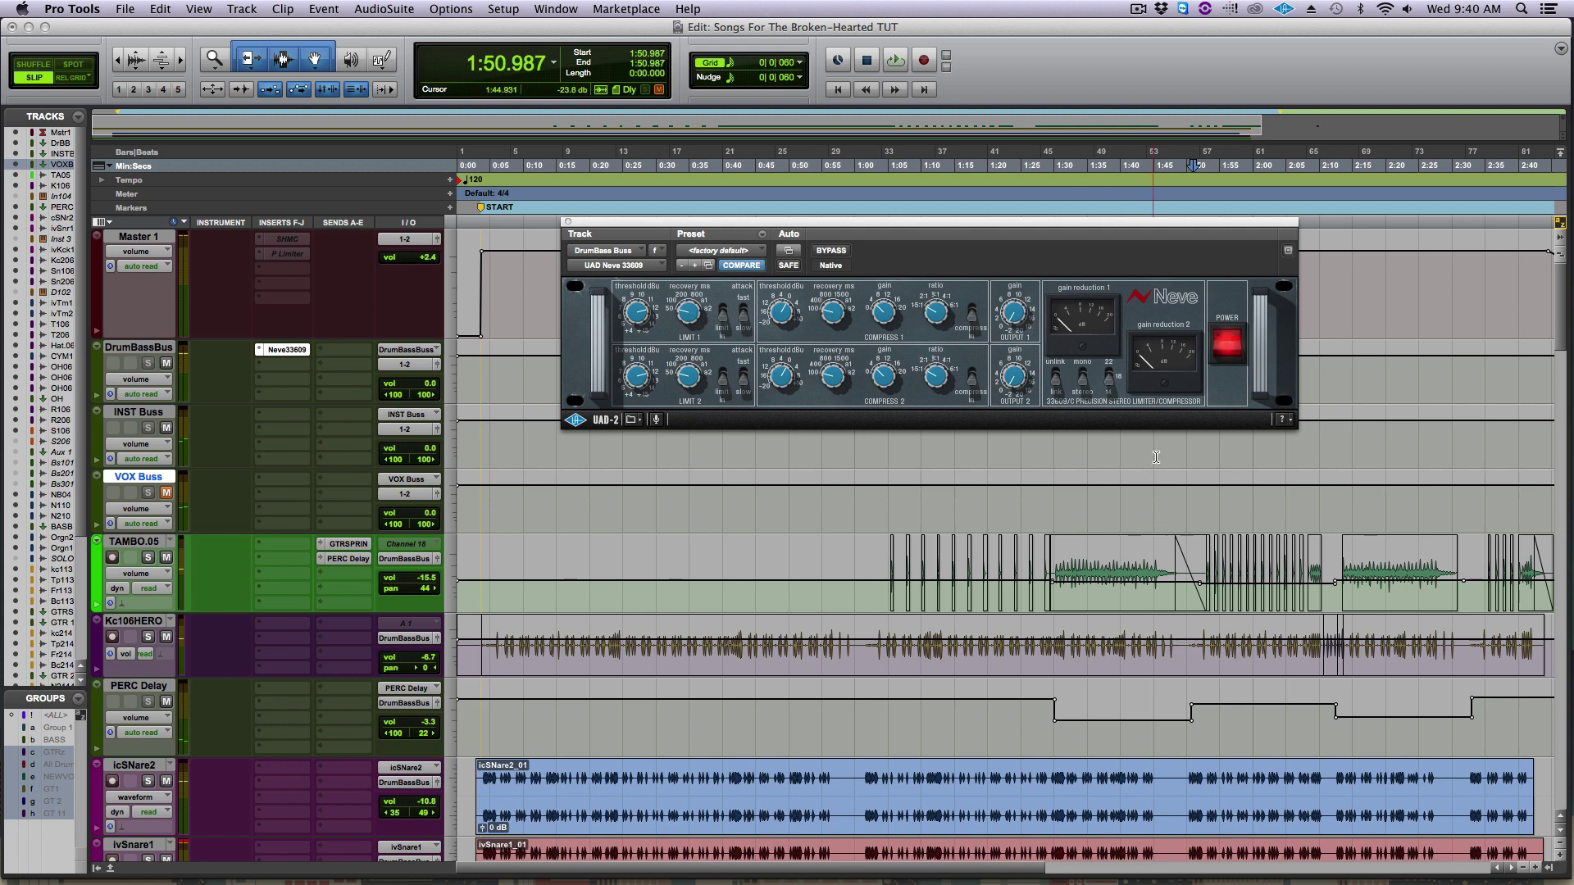
pyautogui.click(1193, 497)
pyautogui.press('space')
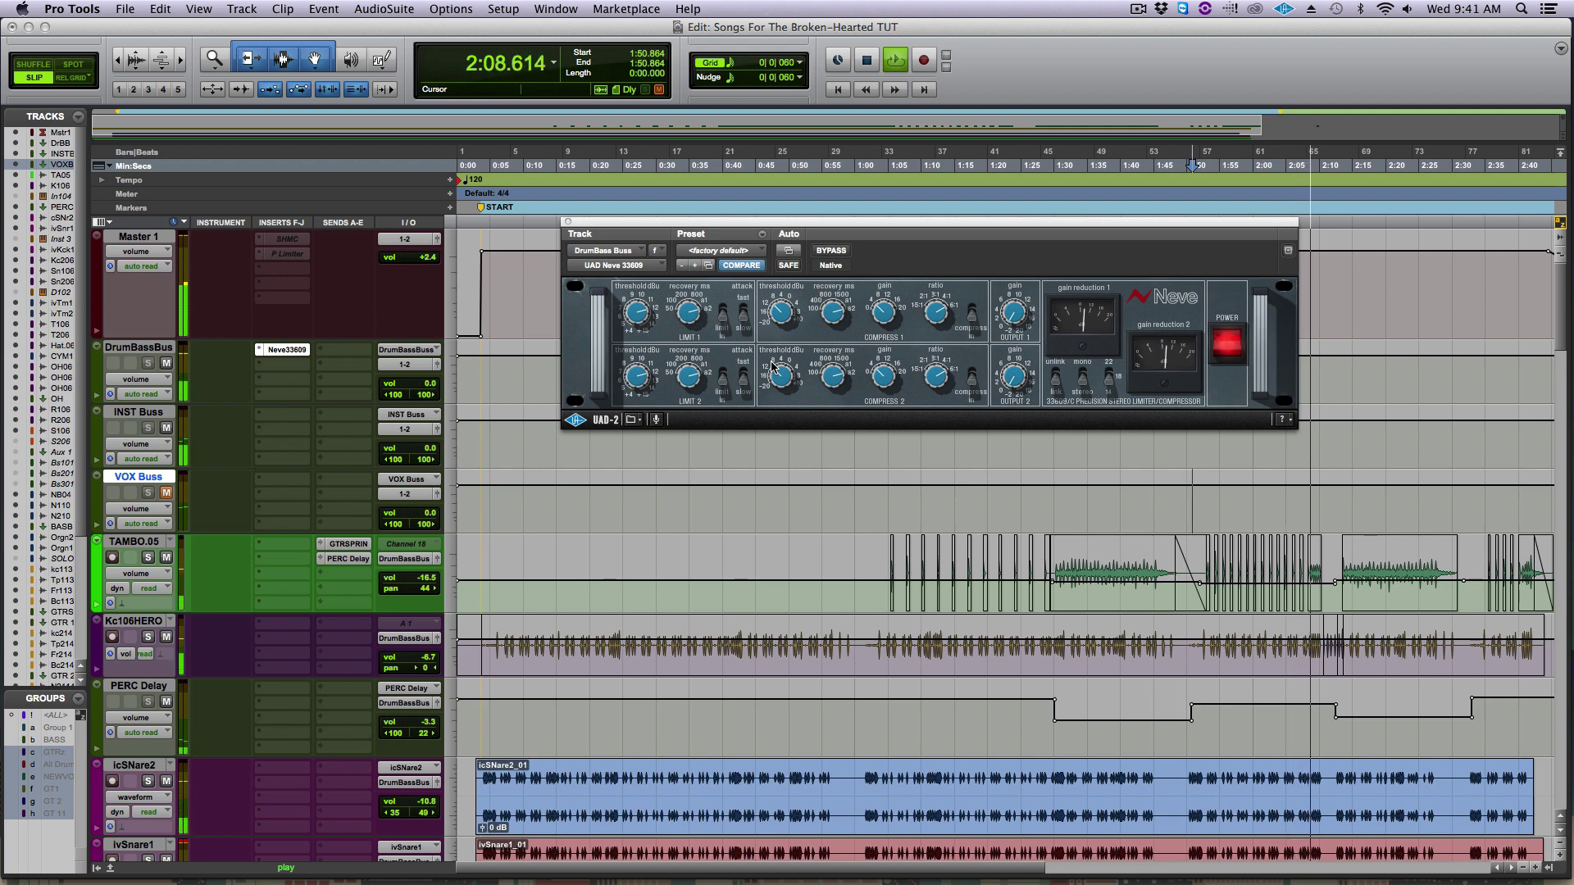
pyautogui.press('space')
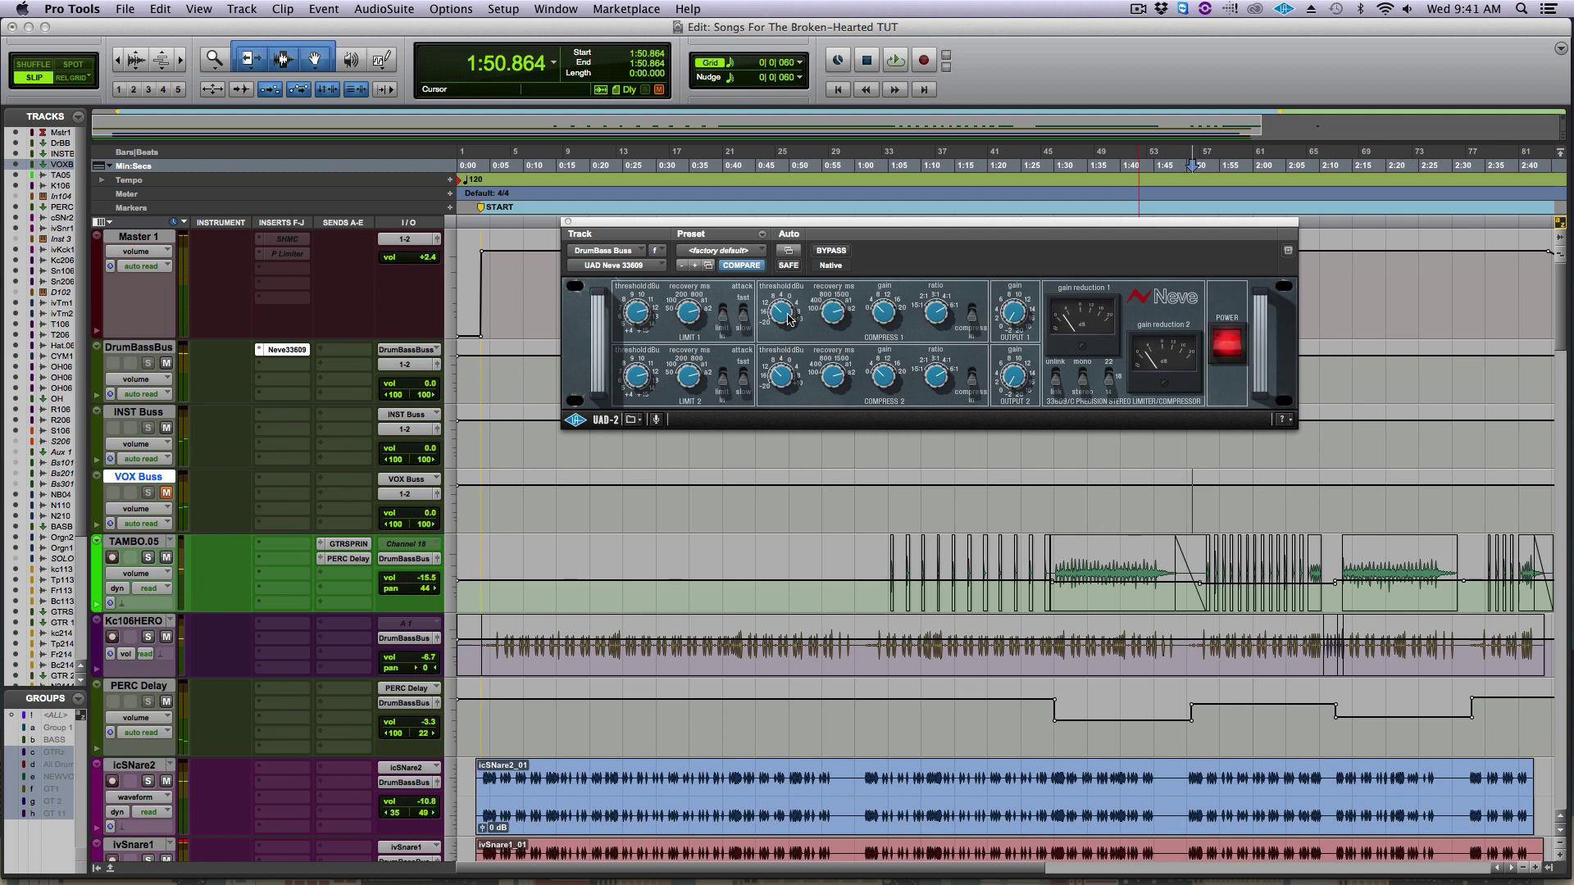
# Play the song from 1:50.864 with the Neve 33609 active, then stop playback
pyautogui.press('space')
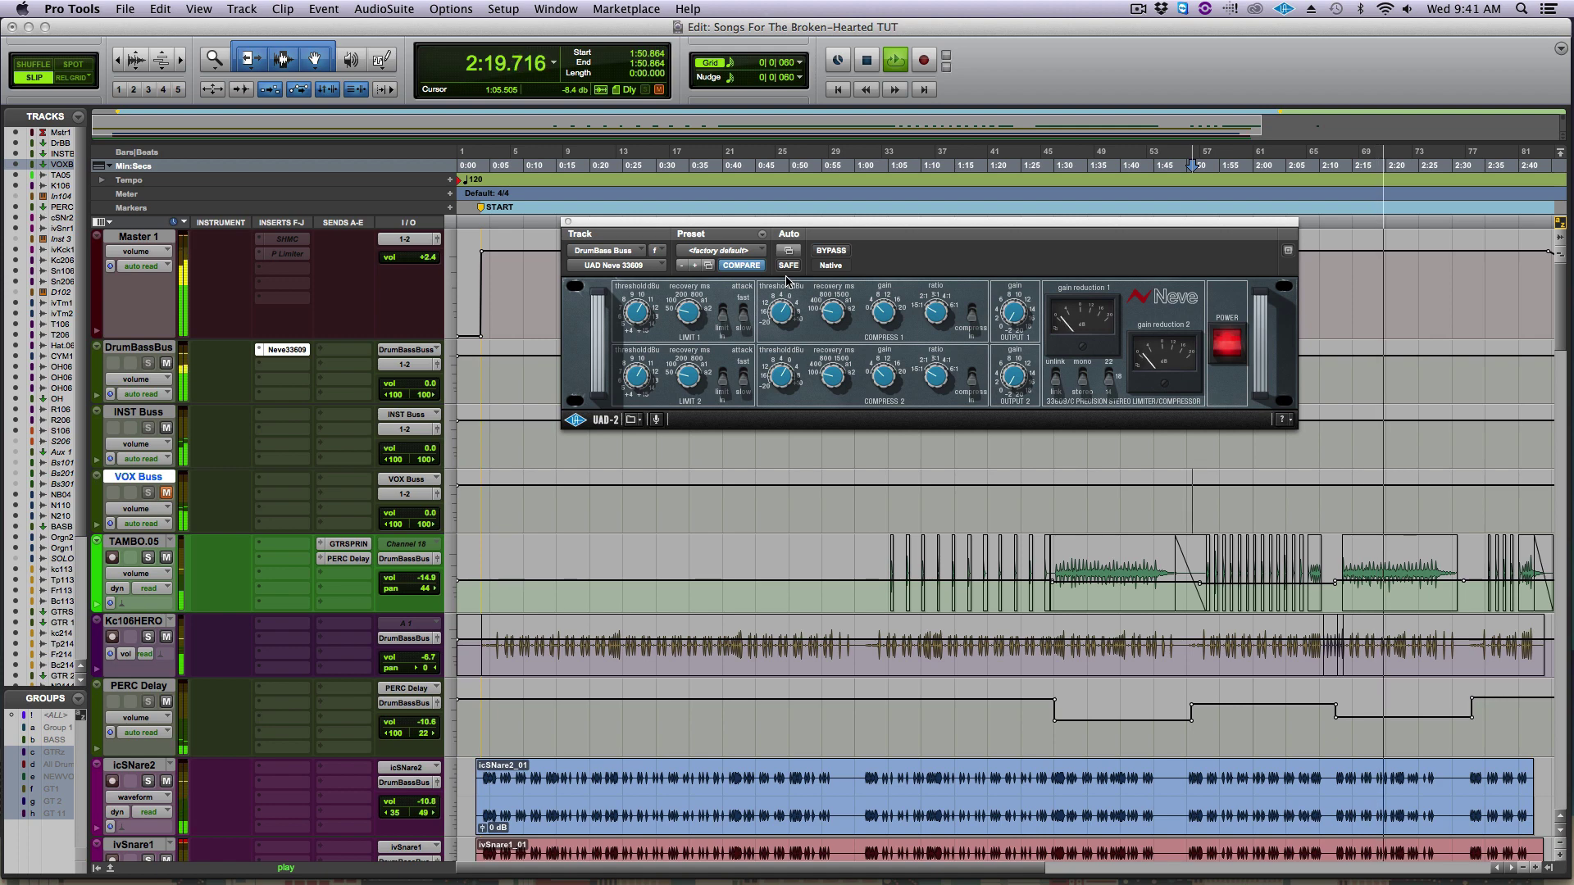
pyautogui.press('space')
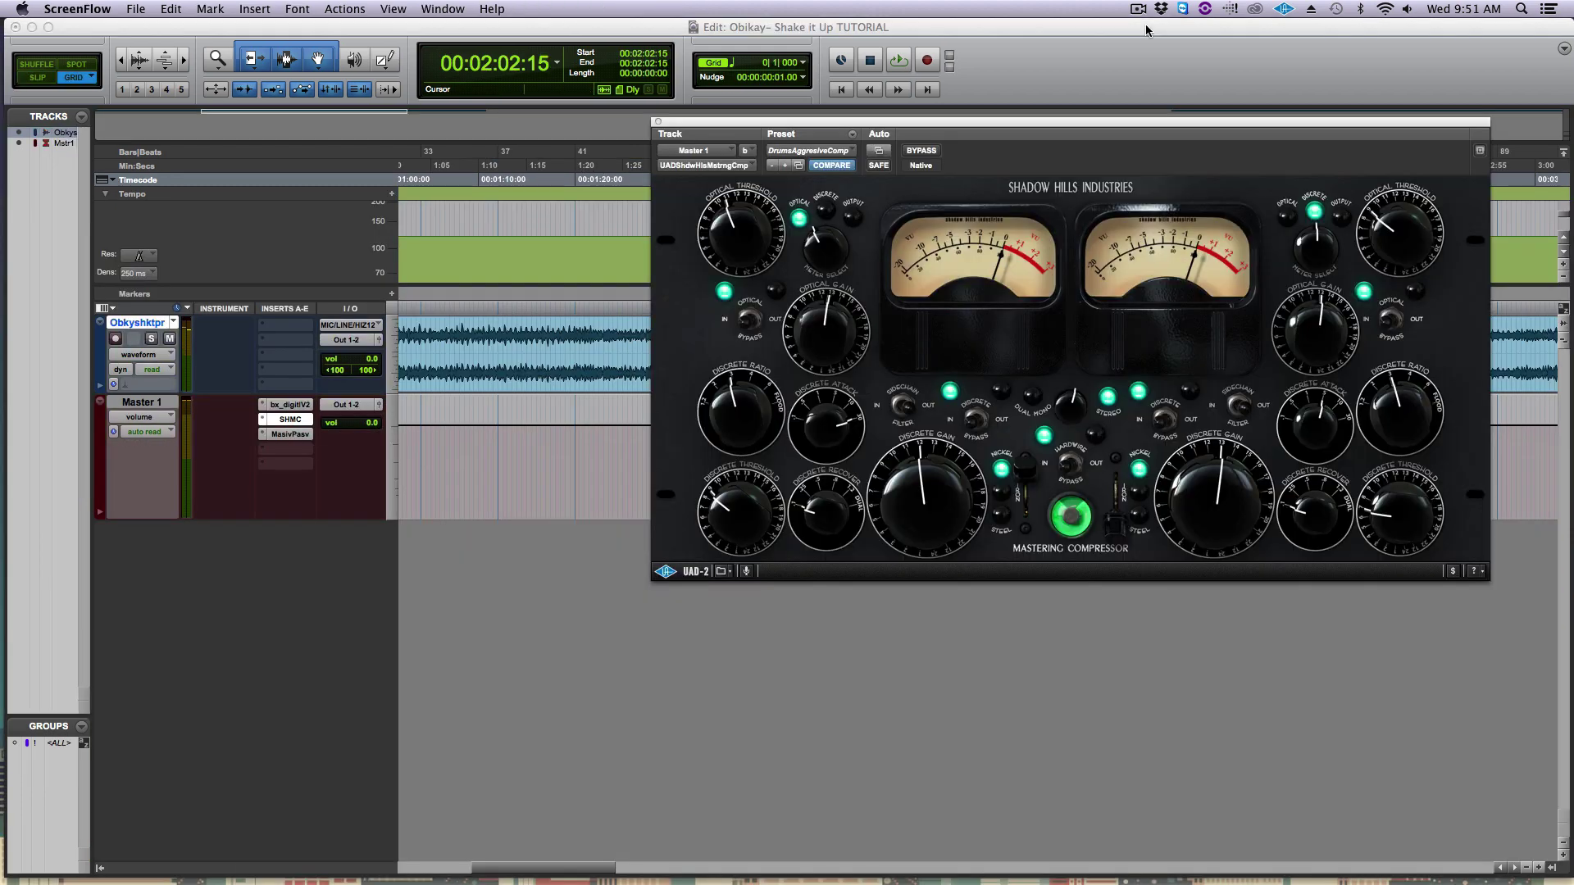
# Reposition the Shadow Hills Mastering Compressor window below the timeline rulers in the Obikay session
pyautogui.click(1089, 127)
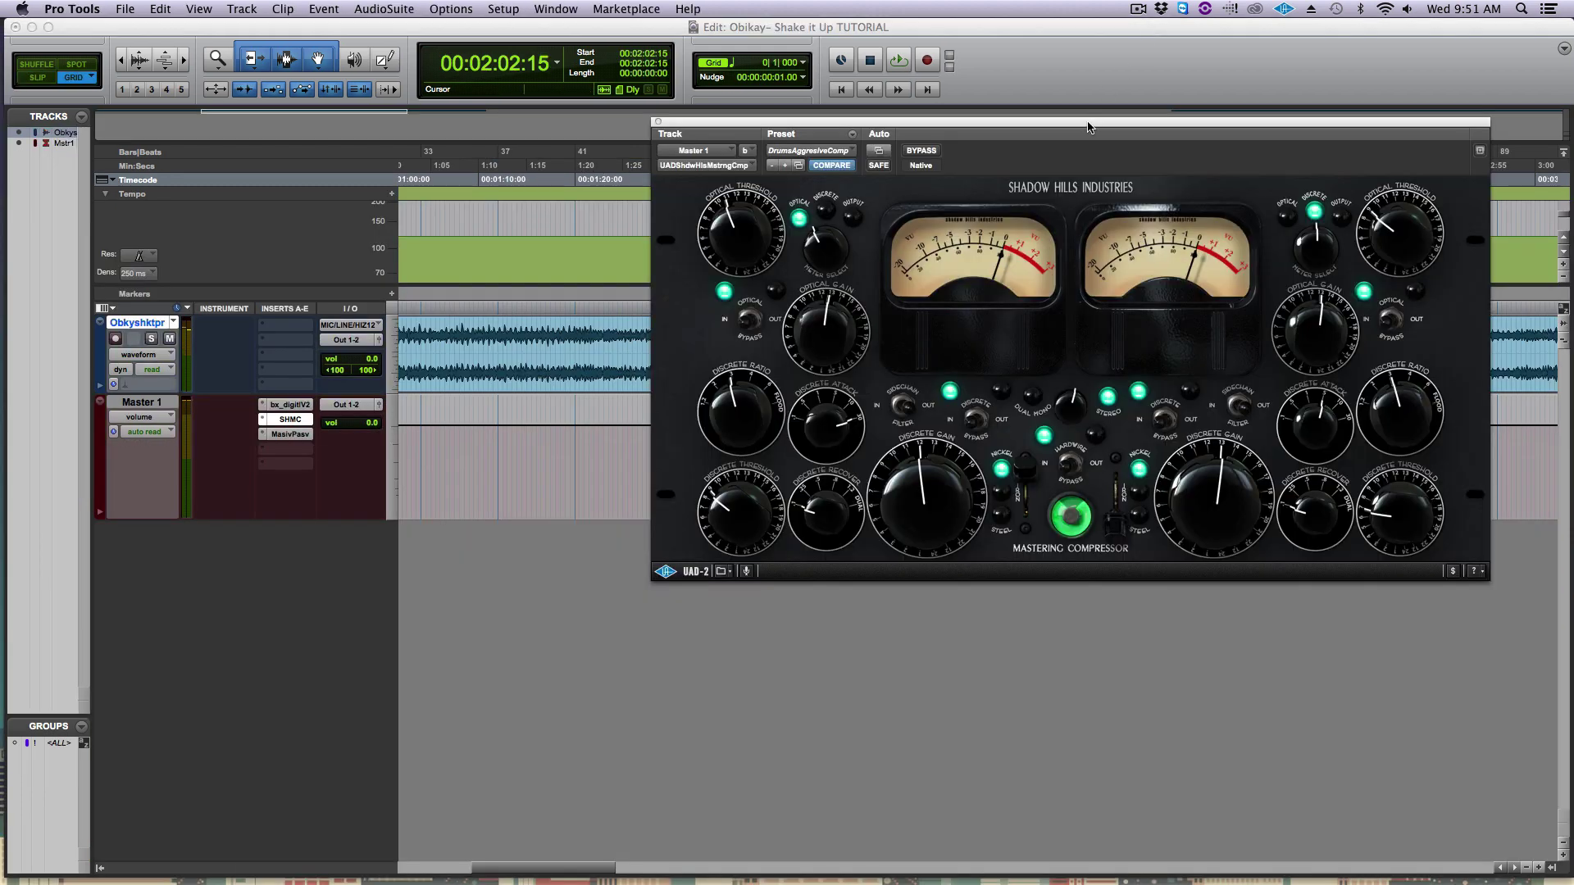
pyautogui.moveTo(1088, 127); pyautogui.dragTo(1076, 127)
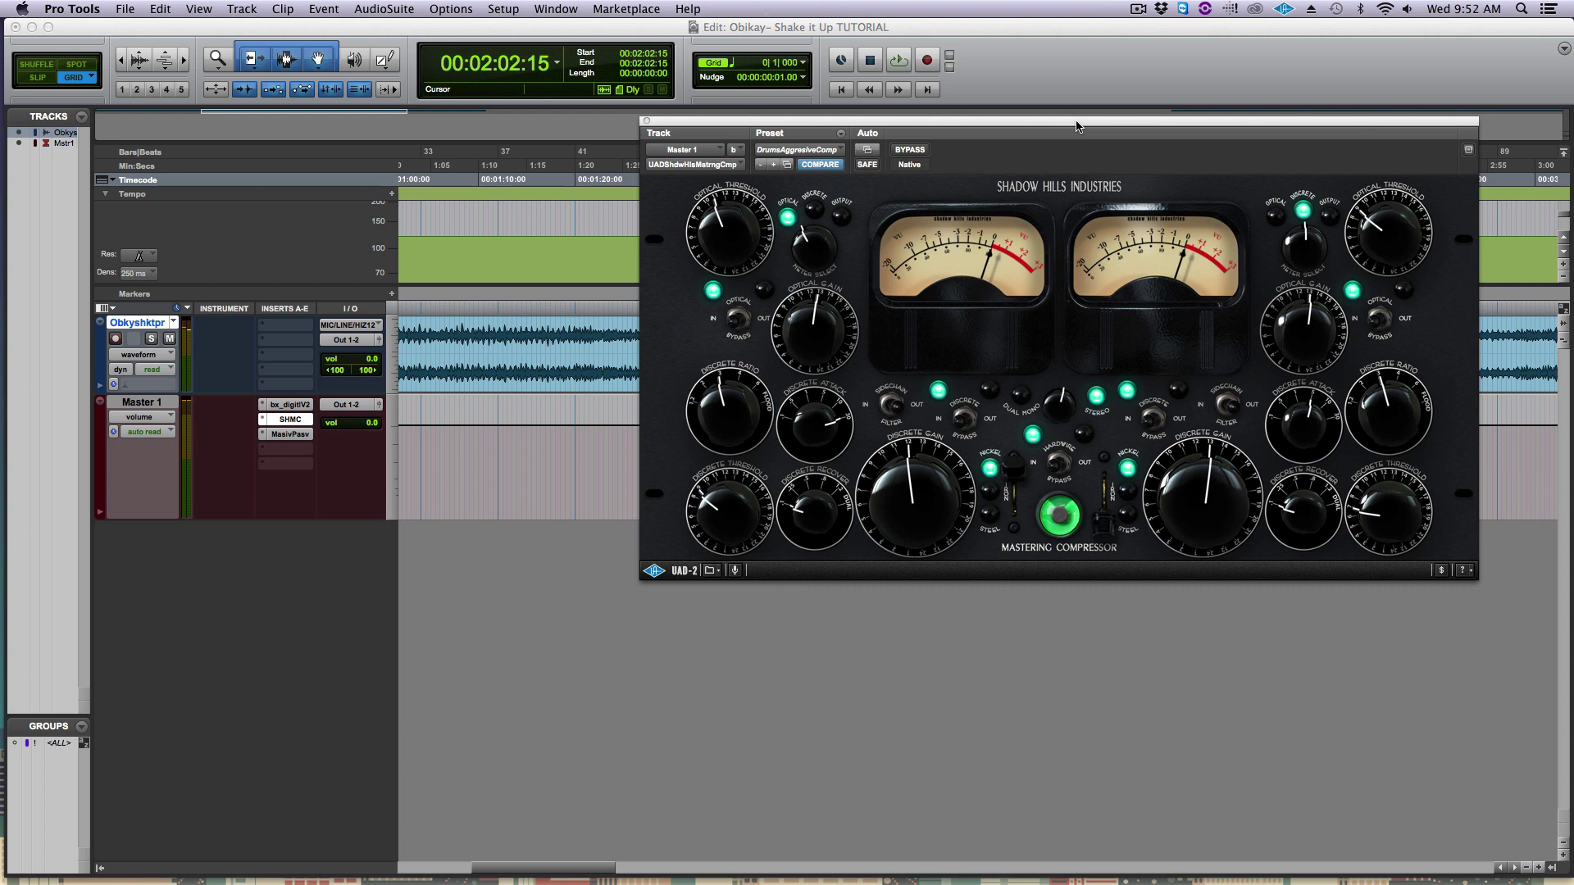
pyautogui.moveTo(1076, 126); pyautogui.dragTo(1002, 205)
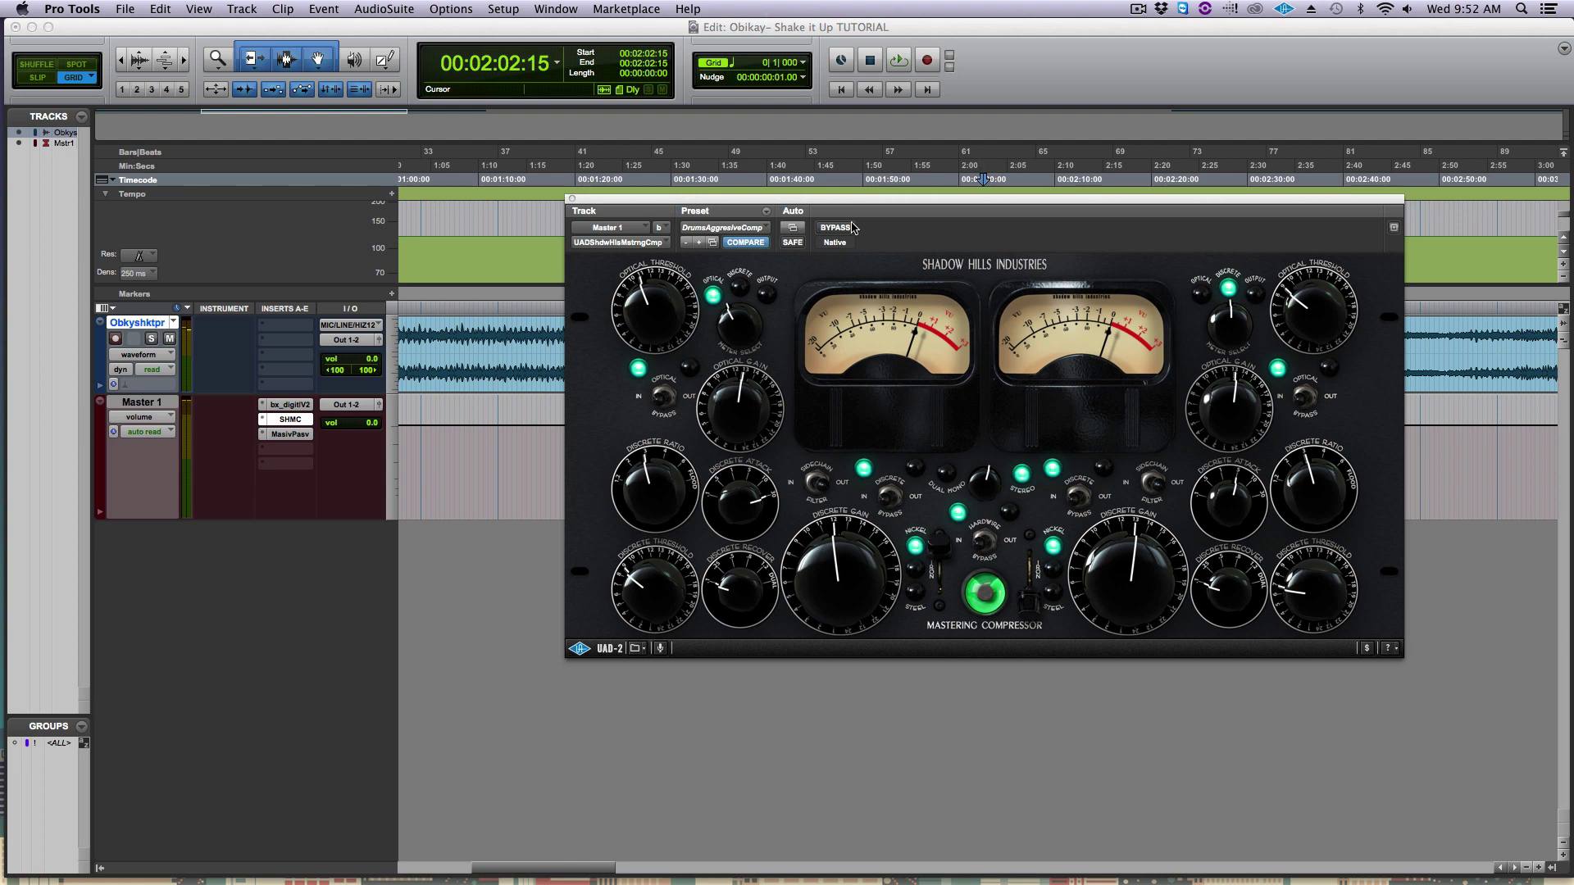
# Bypass the Shadow Hills Mastering Compressor on Master 1 and audition the mix from 00:02:02:15
pyautogui.click(845, 229)
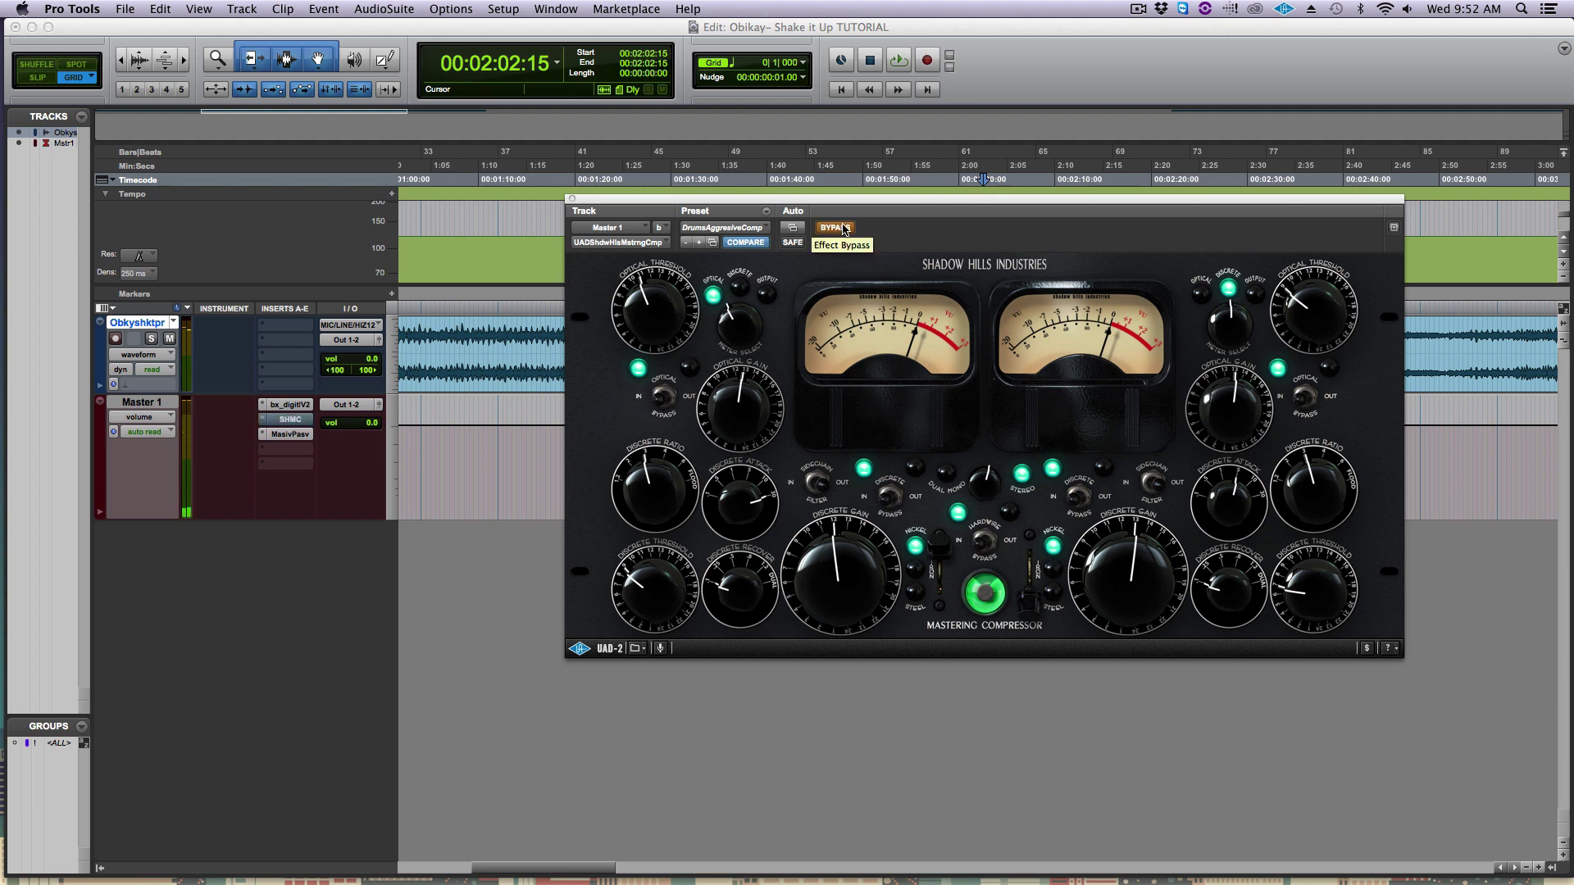
pyautogui.press('space')
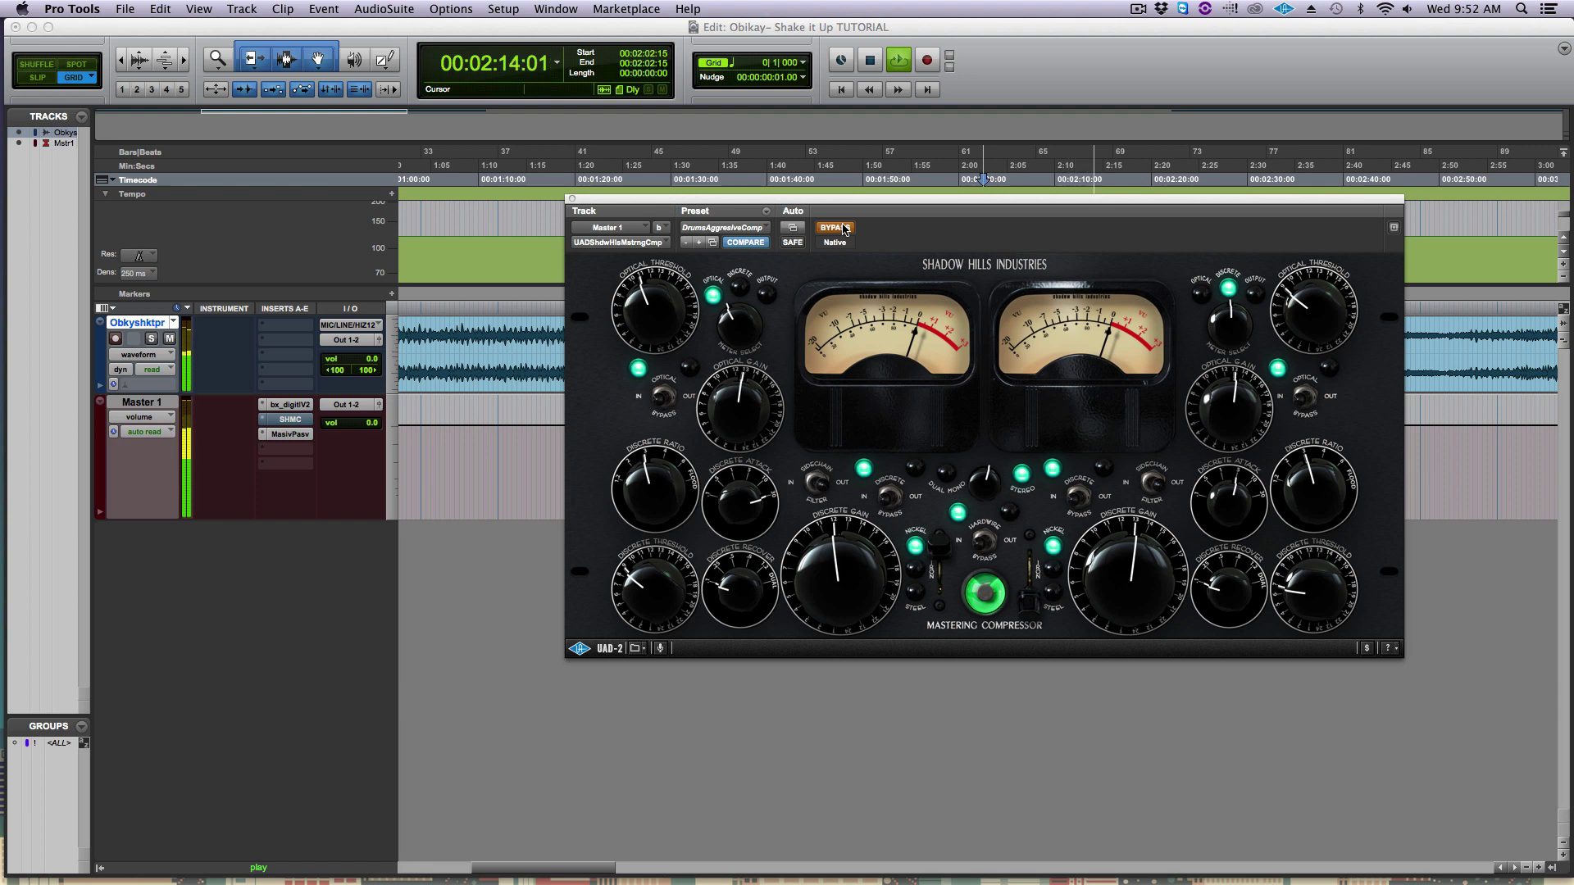
pyautogui.press('space')
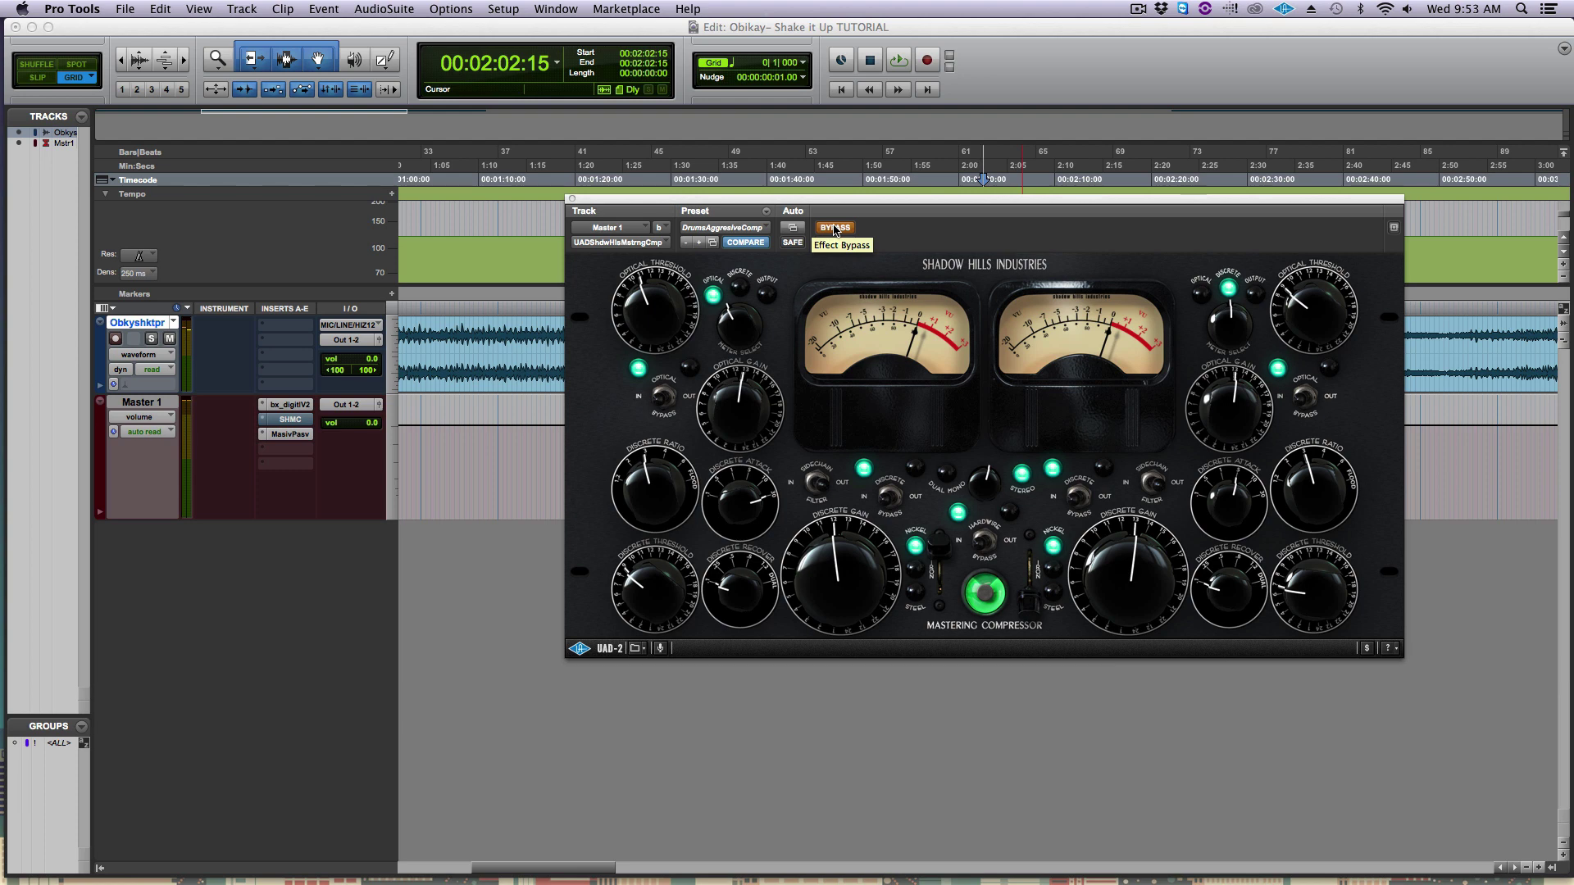
# Reactivate the Shadow Hills compressor and replay from 00:02:02:15, alternating its bypass to compare, ending with it active
pyautogui.click(835, 228)
pyautogui.press('space')
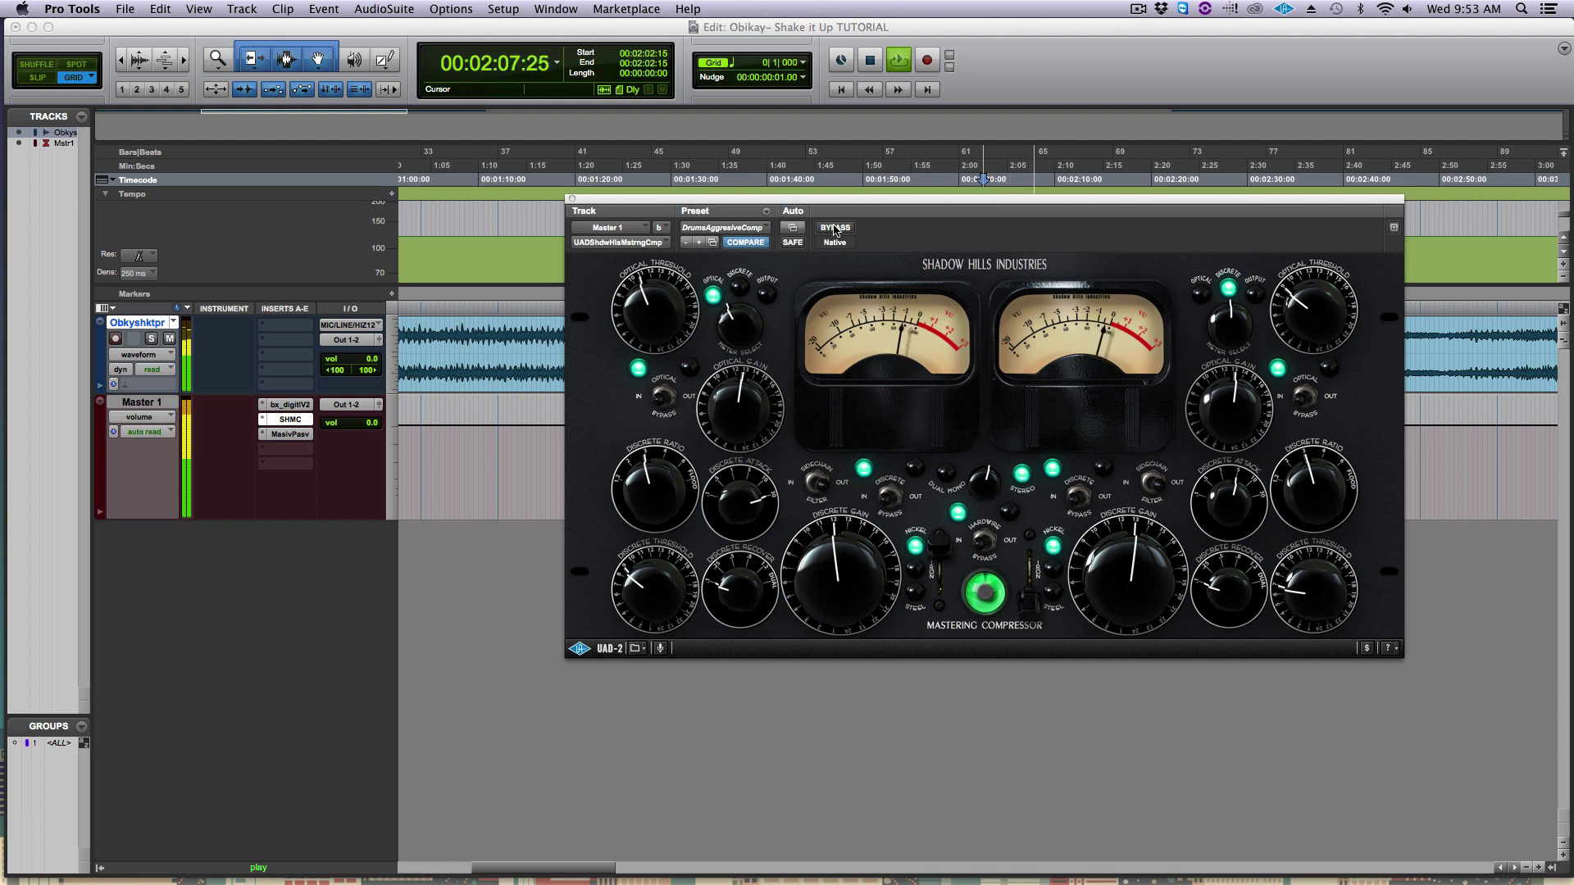
pyautogui.click(835, 228)
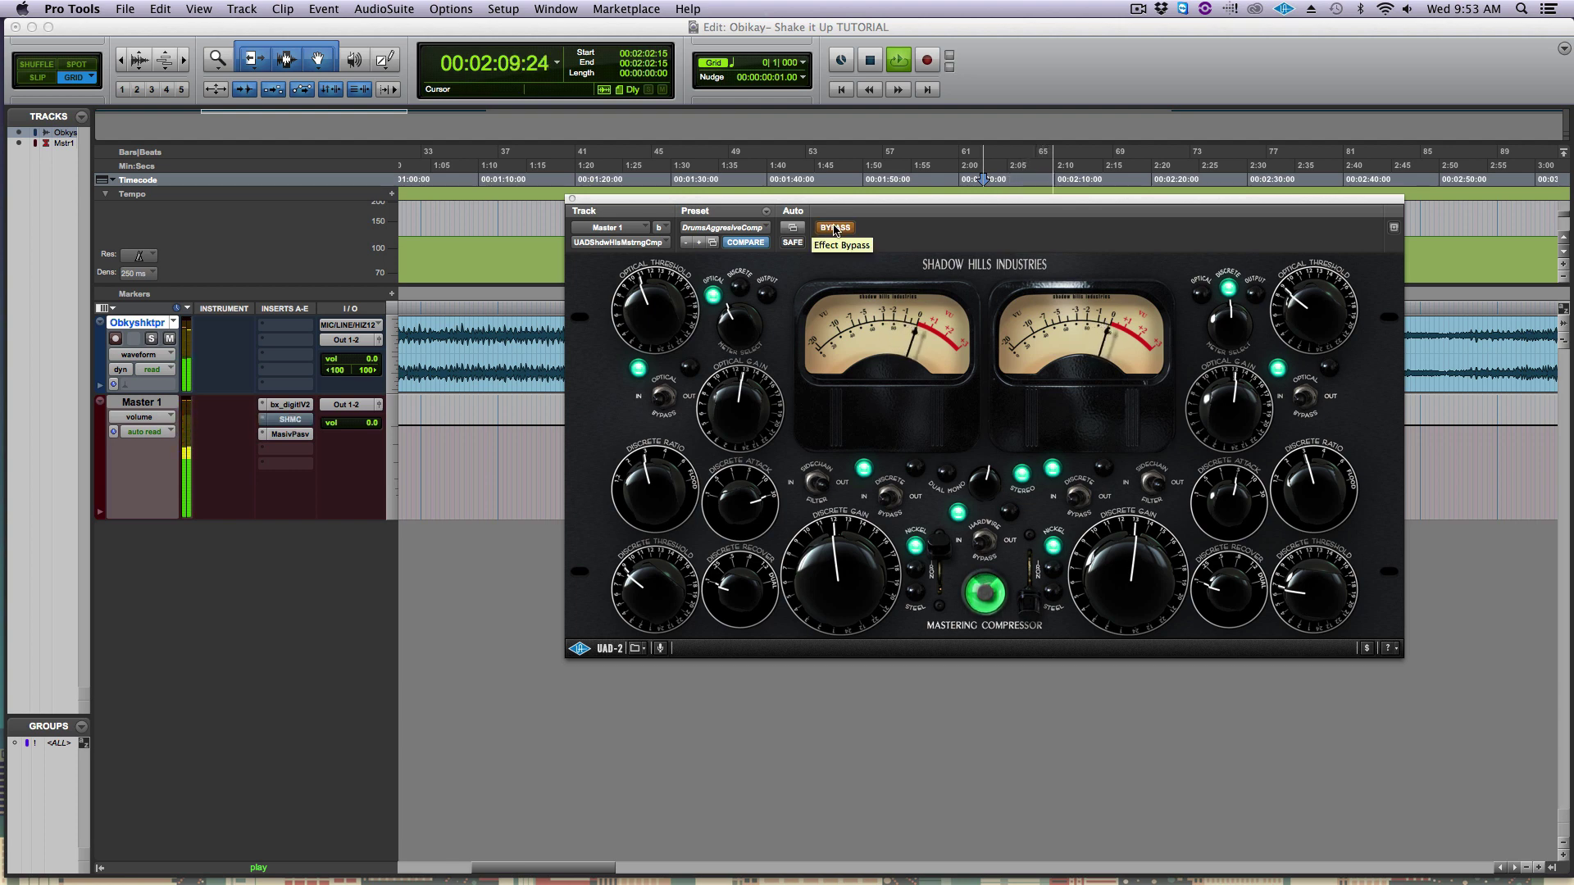
pyautogui.click(834, 228)
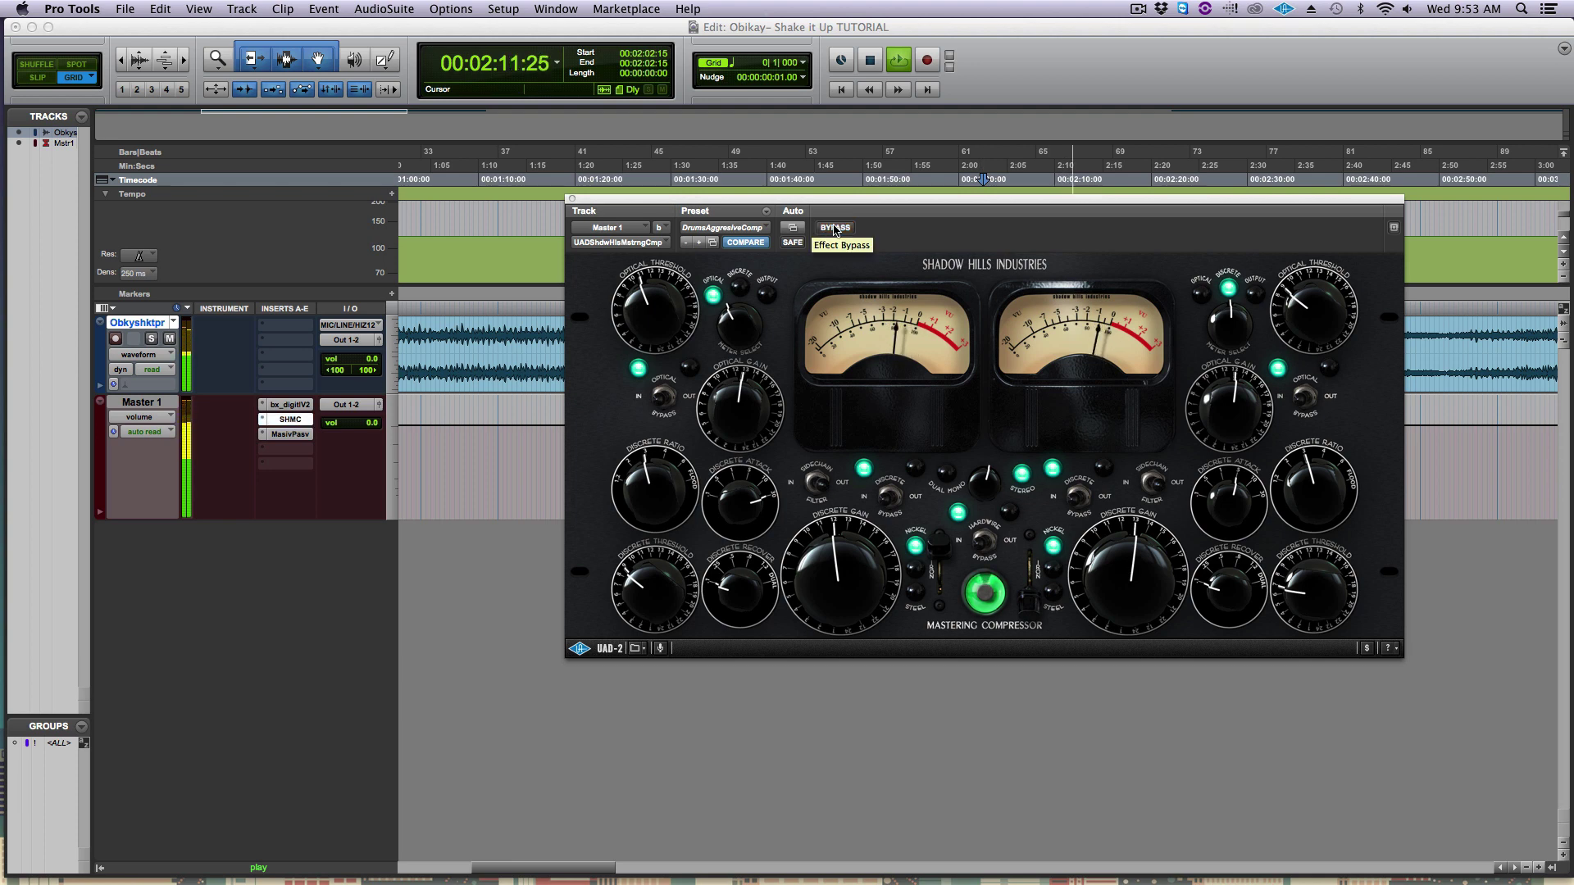
pyautogui.click(835, 228)
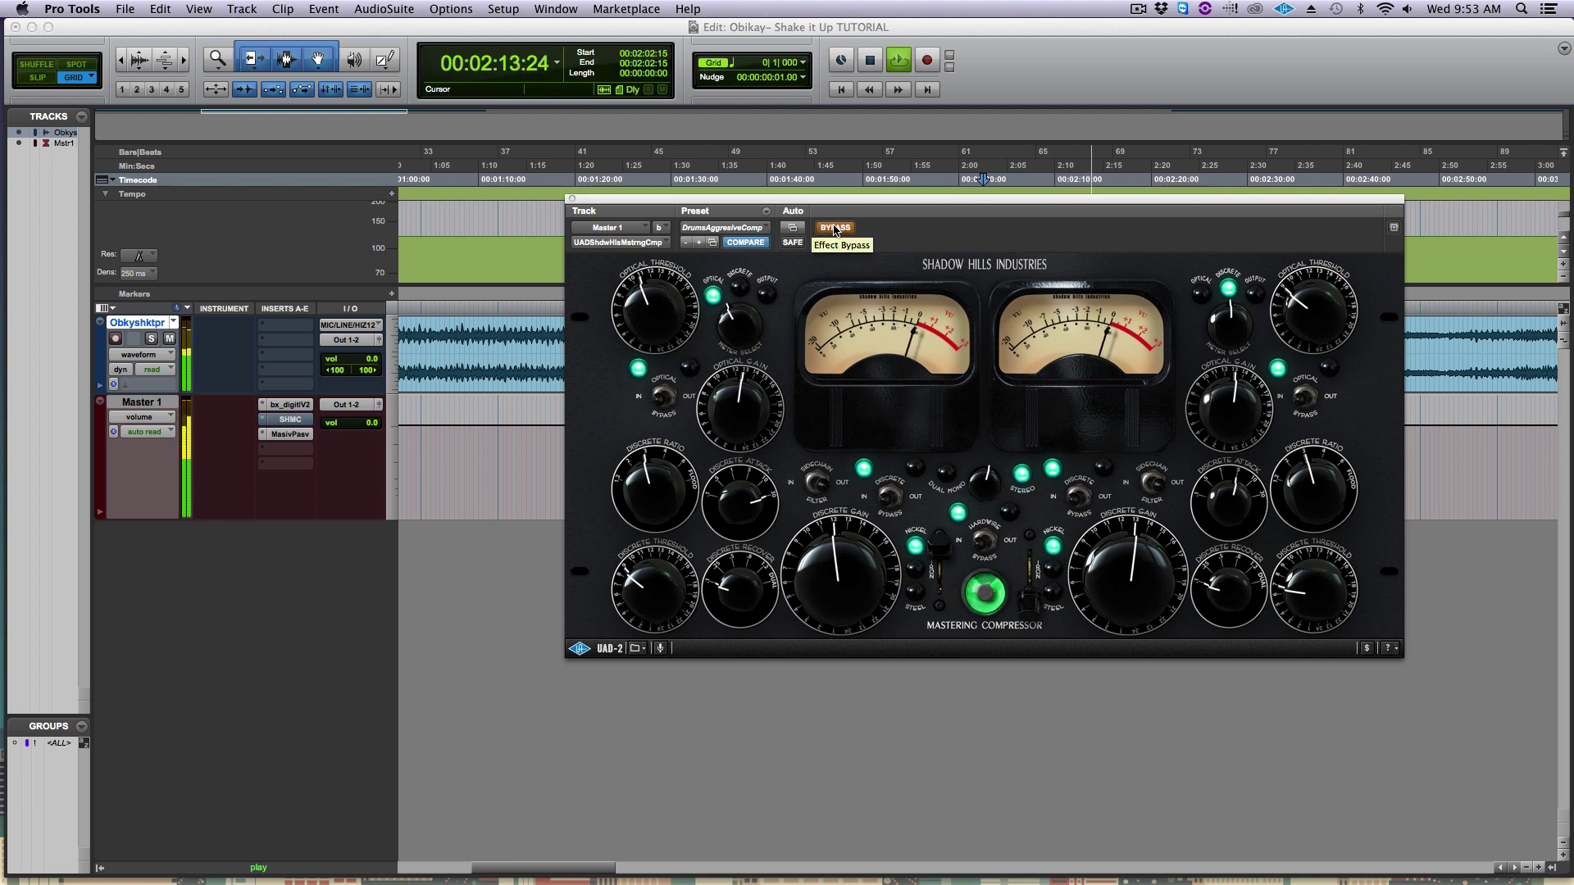
pyautogui.click(834, 228)
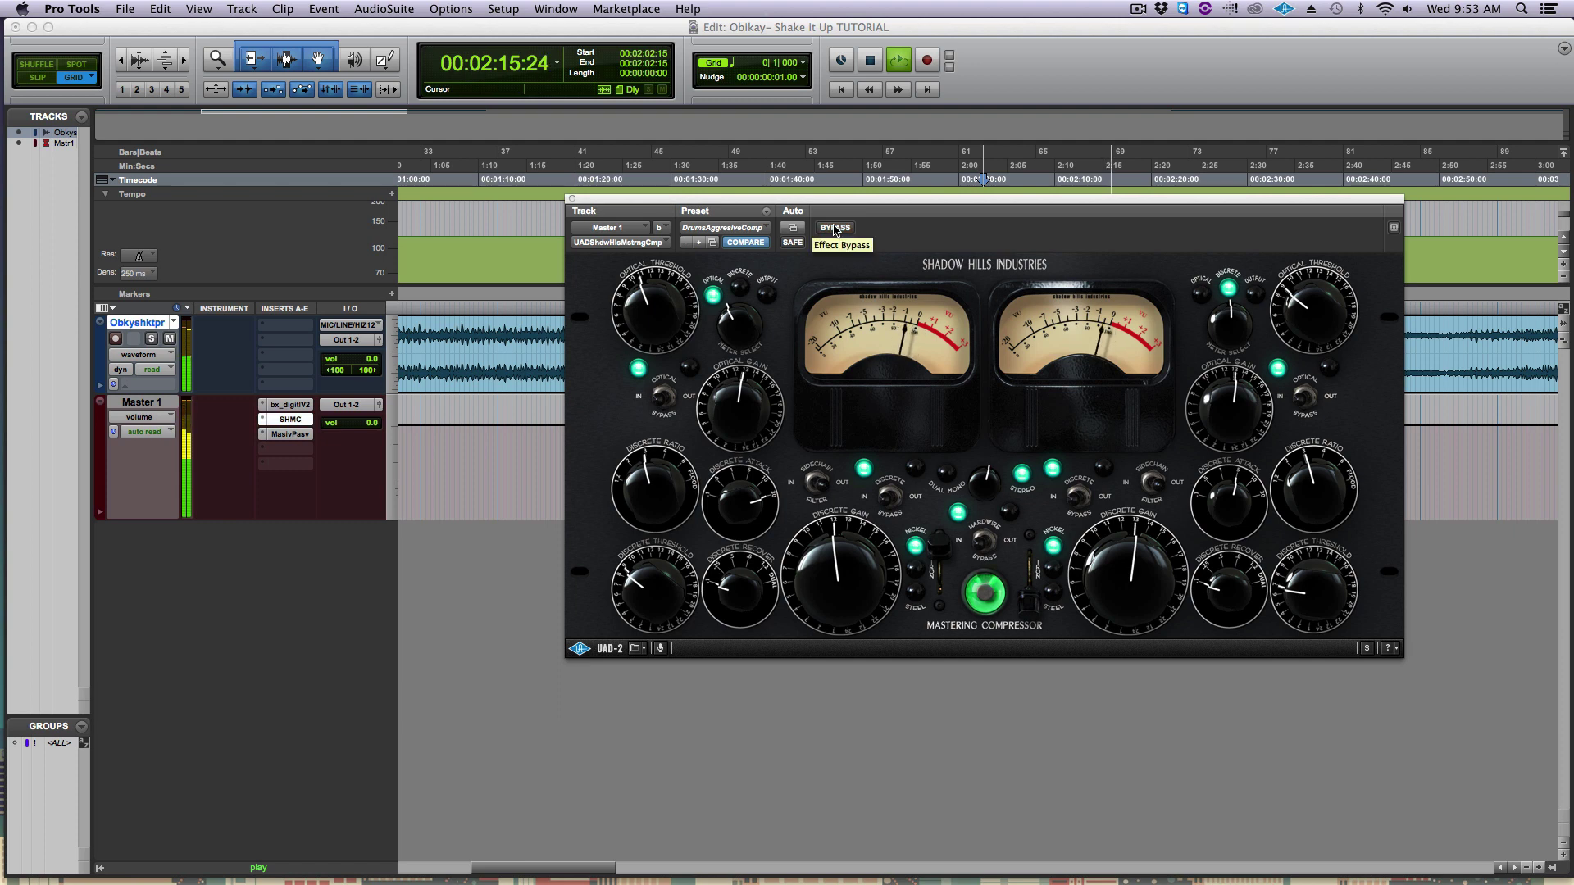
pyautogui.click(835, 228)
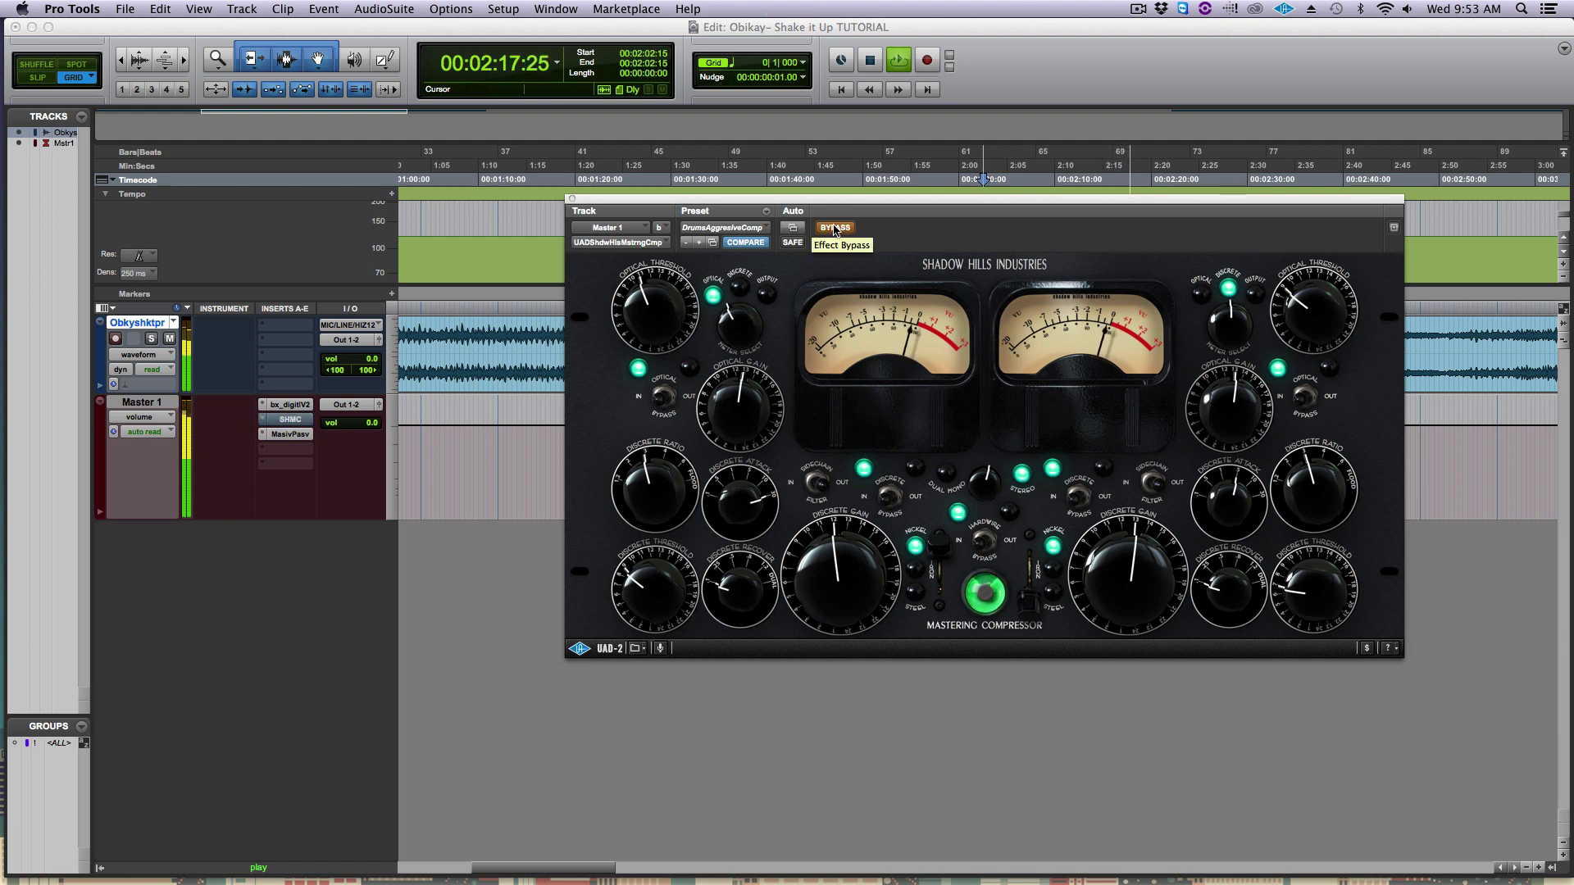
pyautogui.click(834, 228)
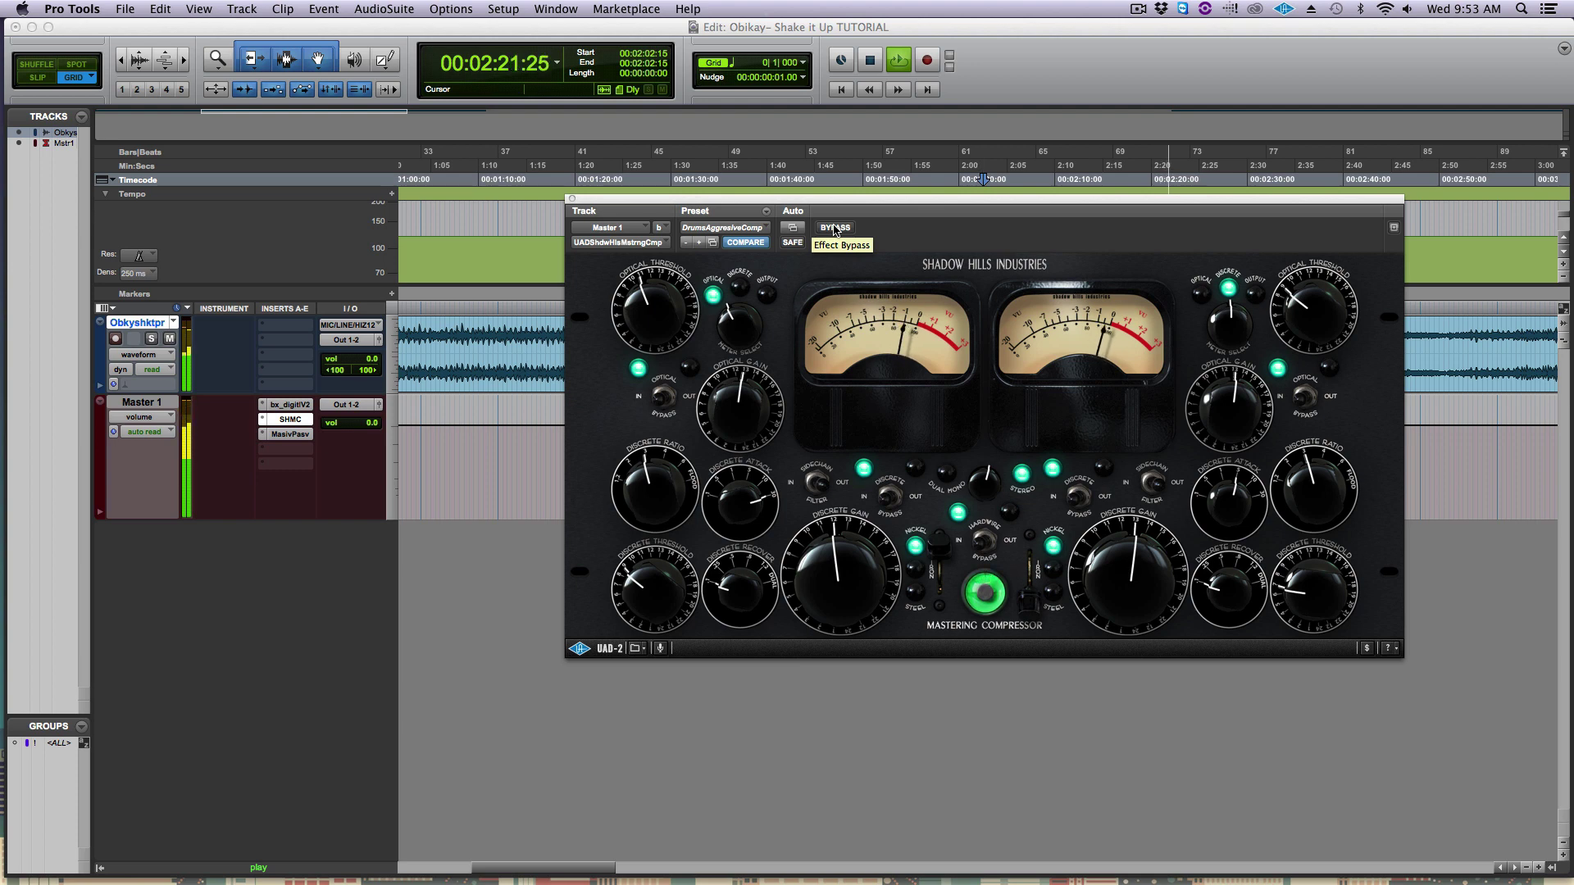
pyautogui.press('space')
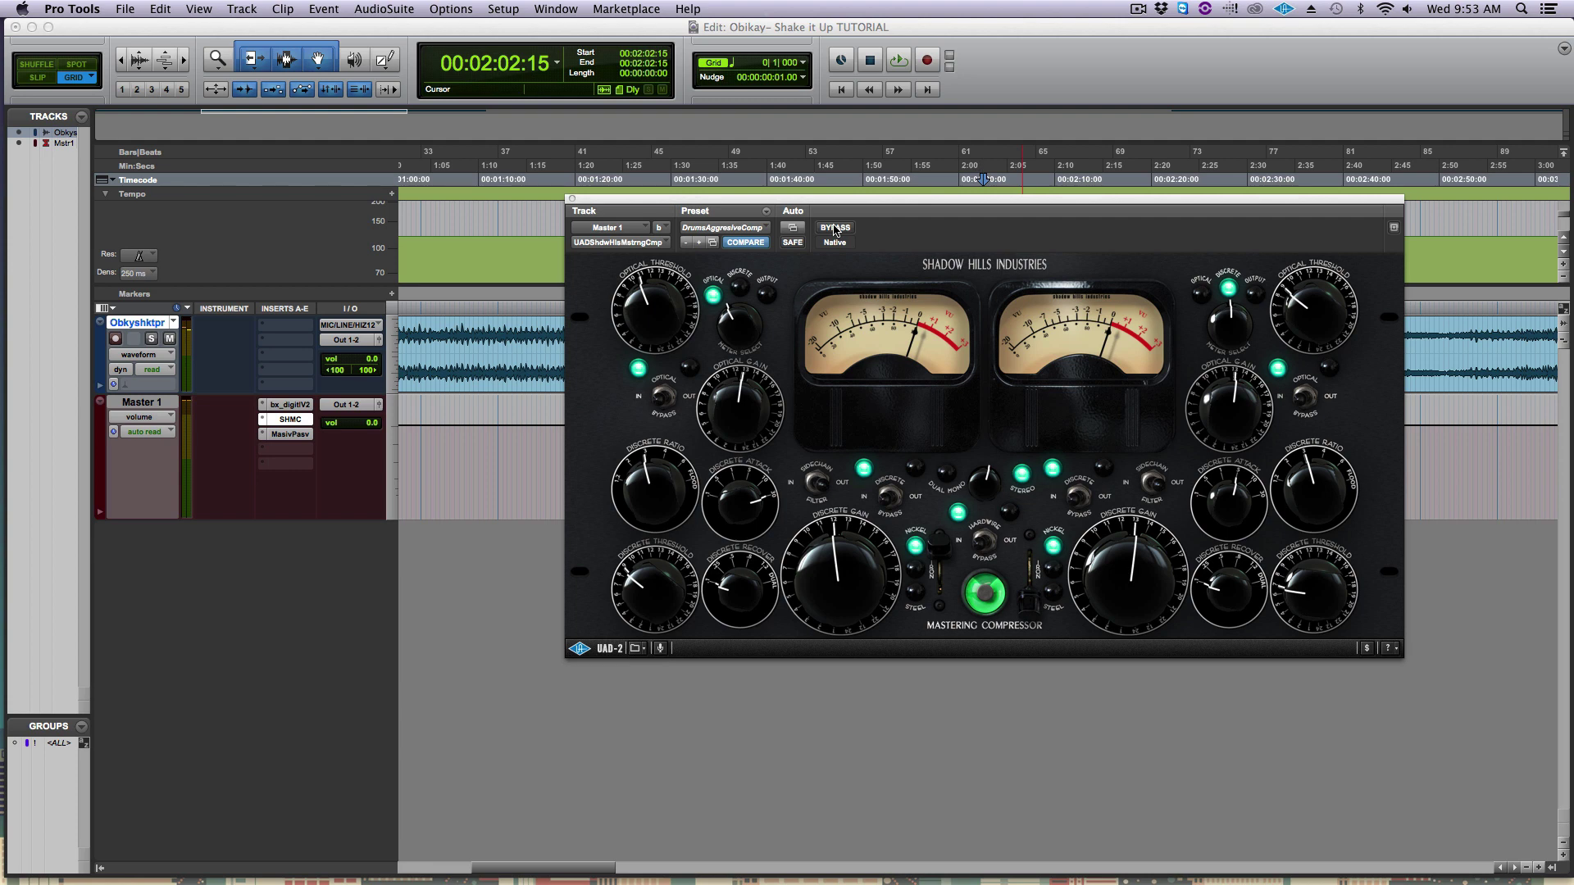
# Replay the section starting with the Shadow Hills compressor bypassed, toggling it every few seconds and leaving it active
pyautogui.click(835, 227)
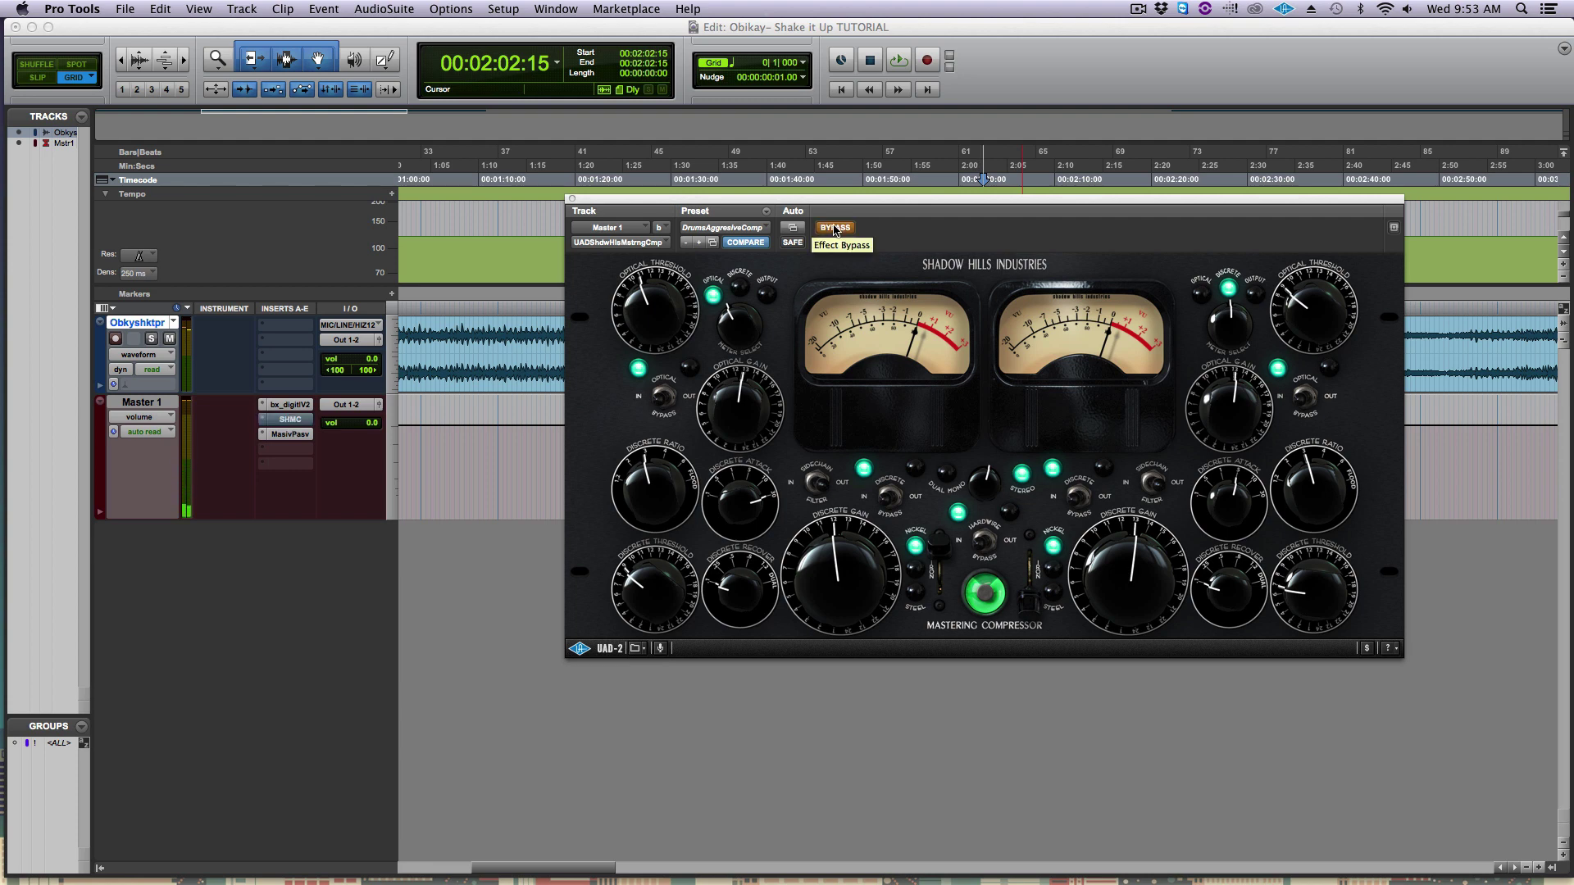
pyautogui.press('space')
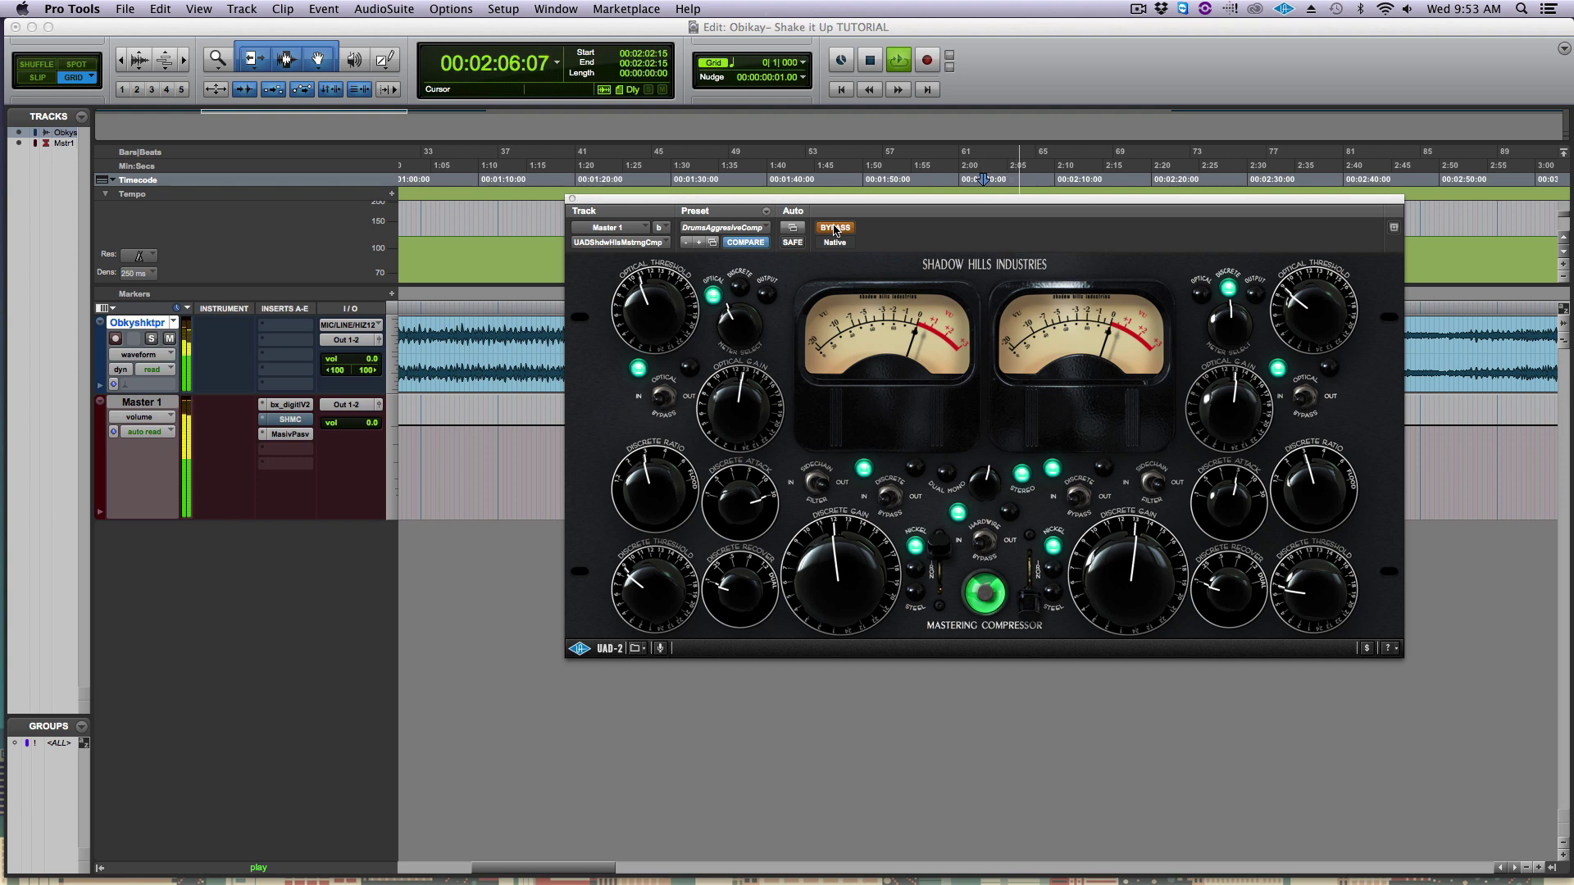
pyautogui.click(836, 229)
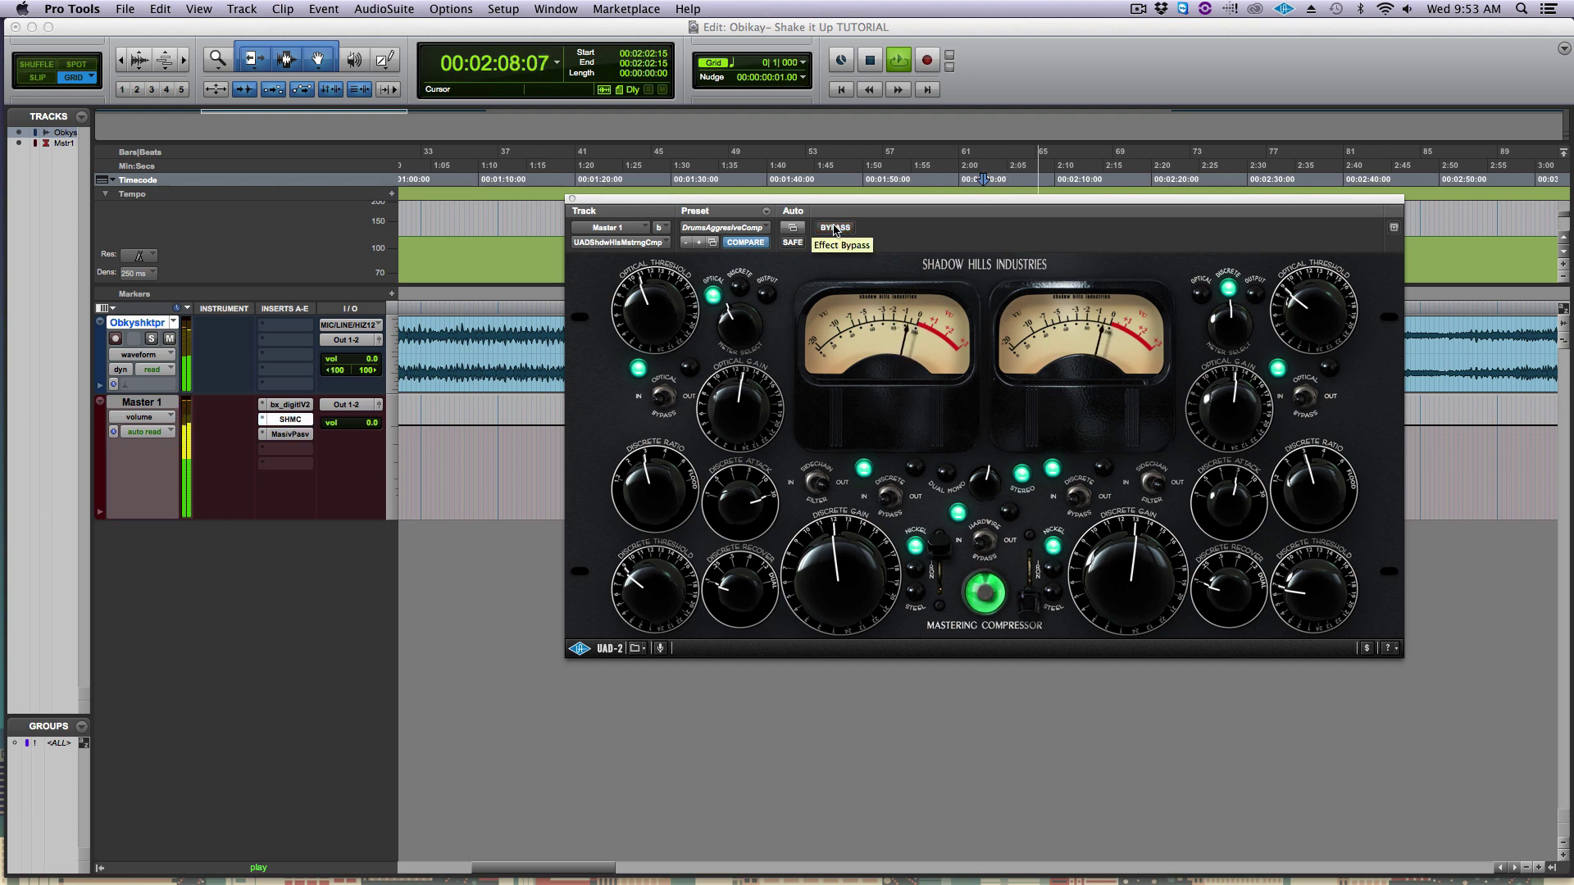
pyautogui.click(836, 228)
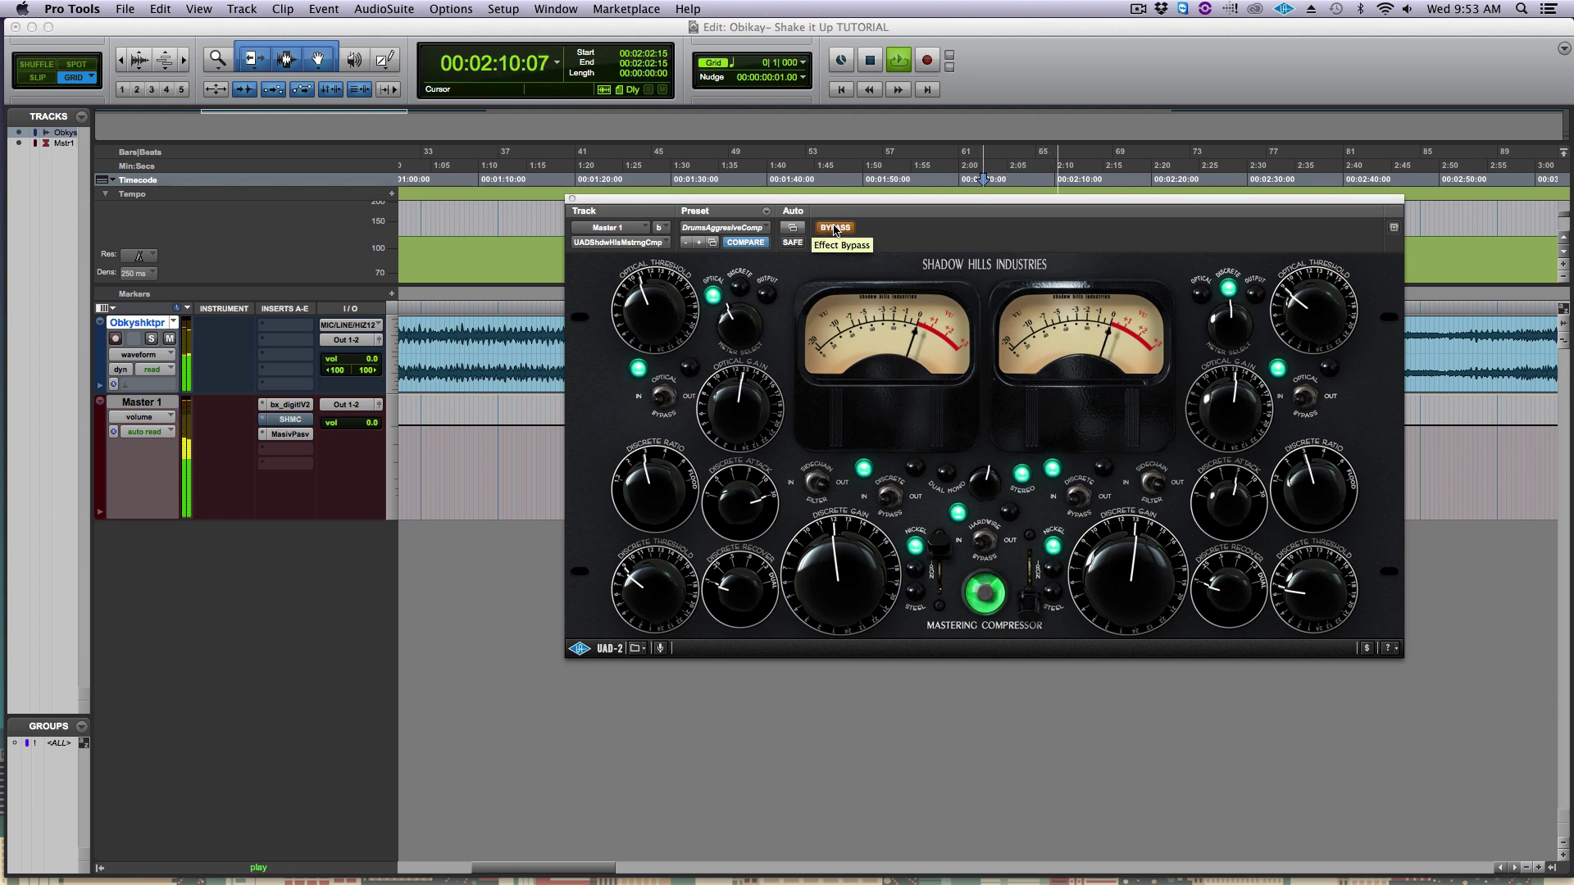
pyautogui.click(835, 229)
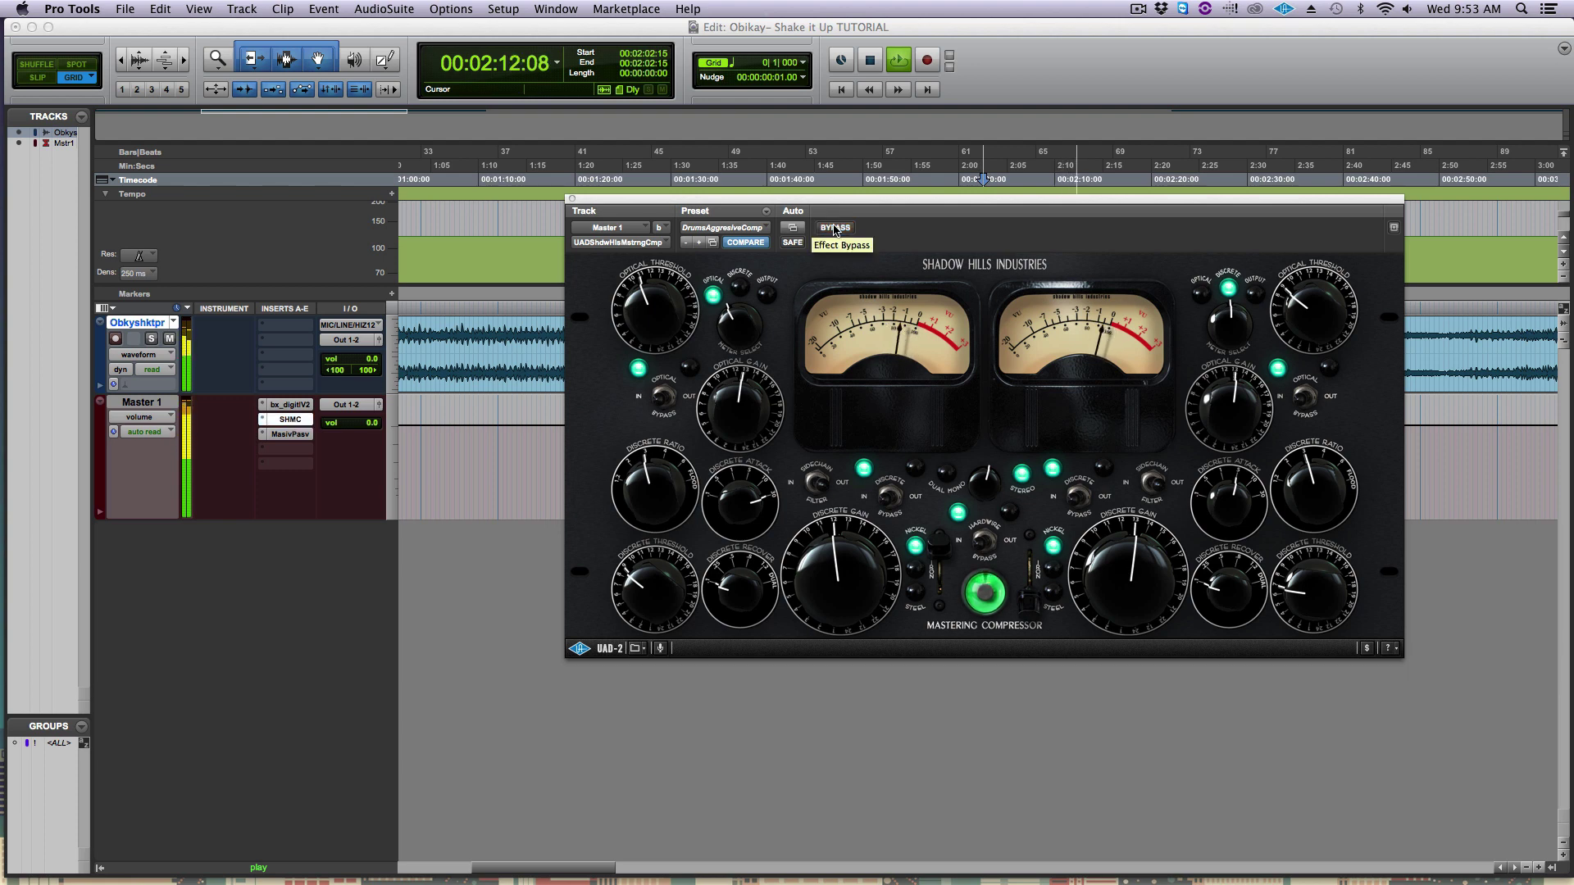
pyautogui.click(835, 228)
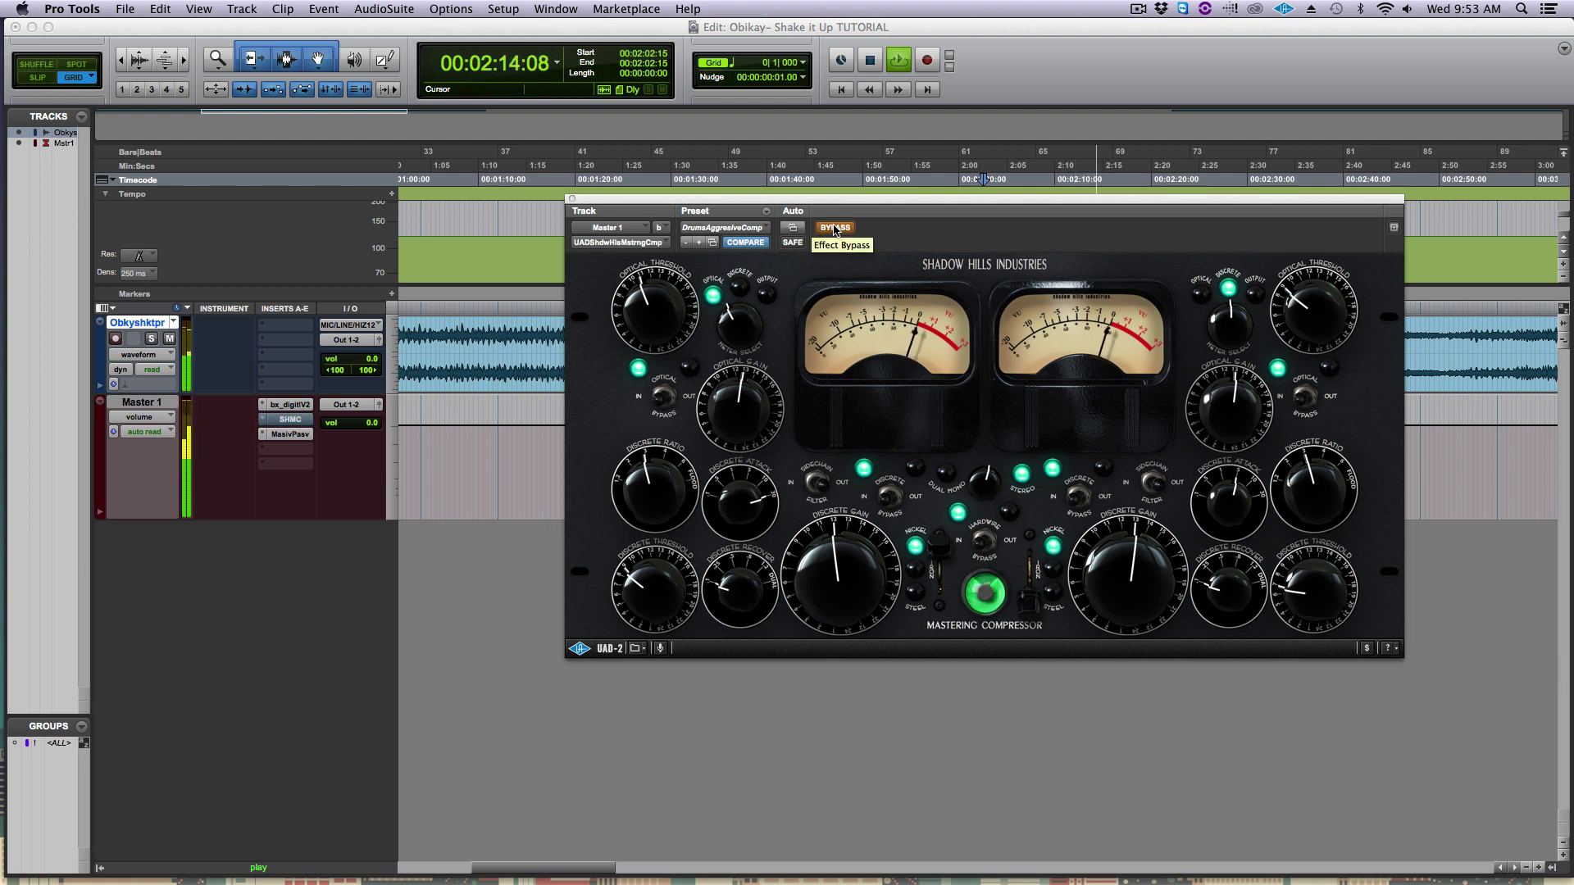
pyautogui.click(835, 229)
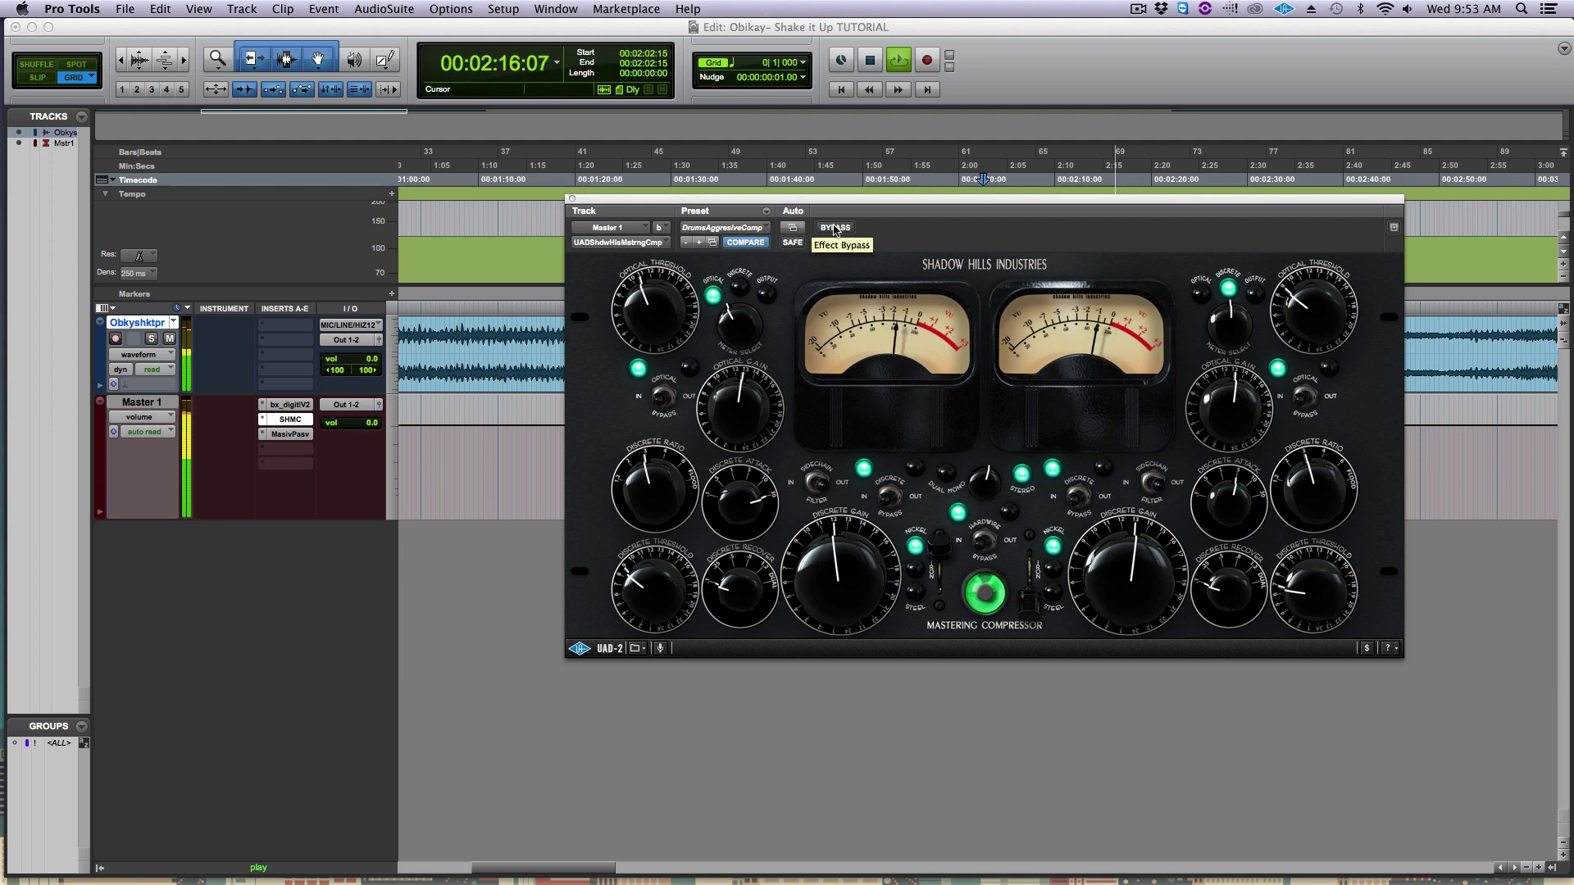
pyautogui.press('space')
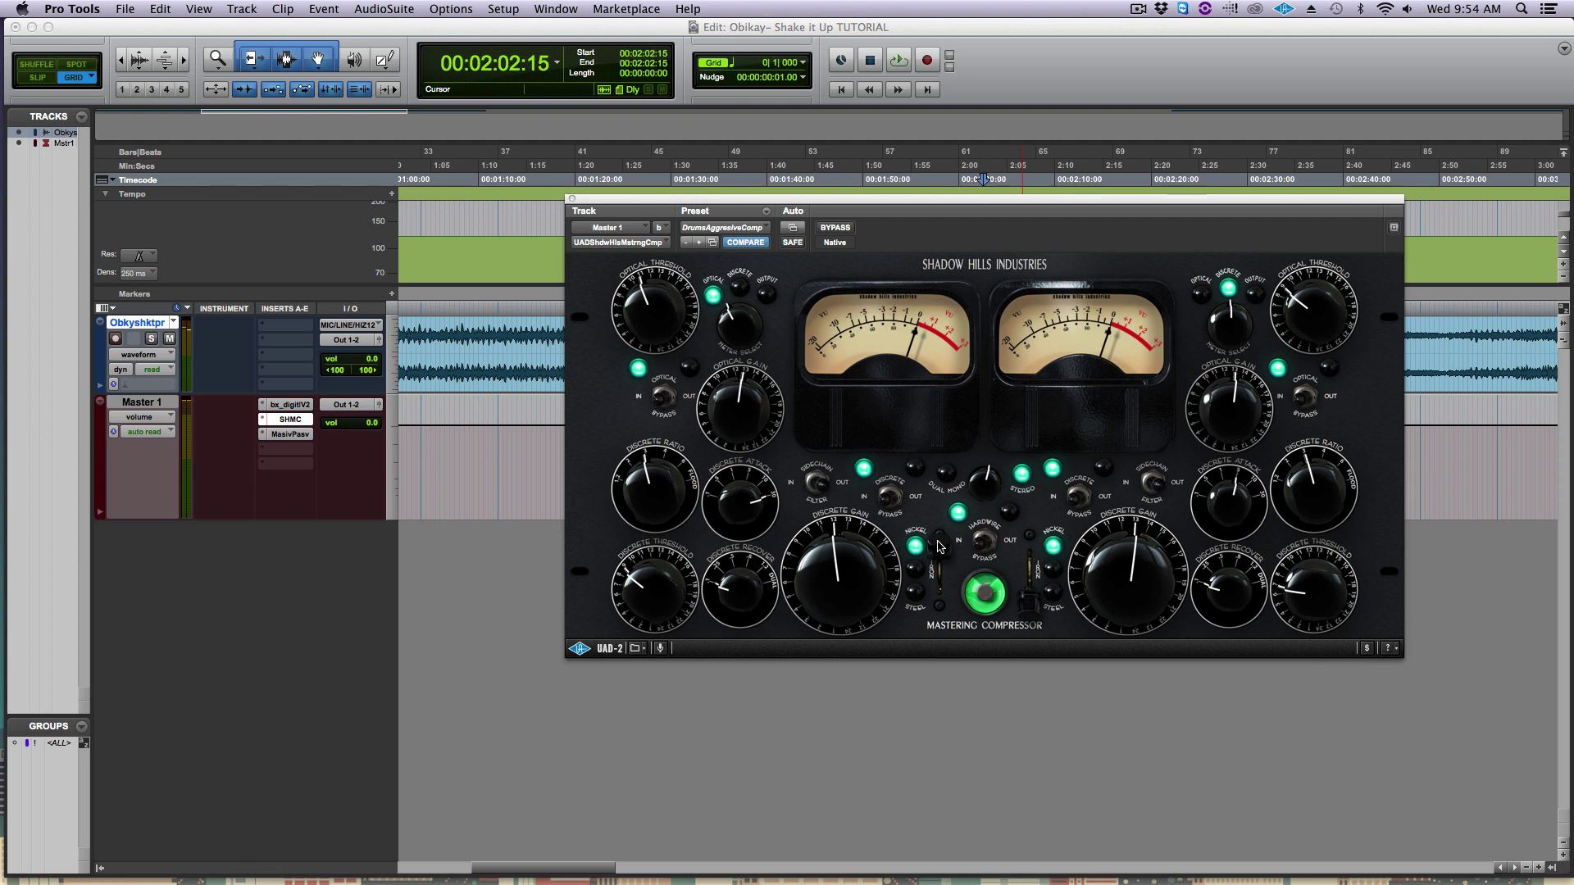
# Compare the compressor's nickel, iron and steel transformers during playback from 00:02:02:15, settle on Steel, and replay the section
pyautogui.press('space')
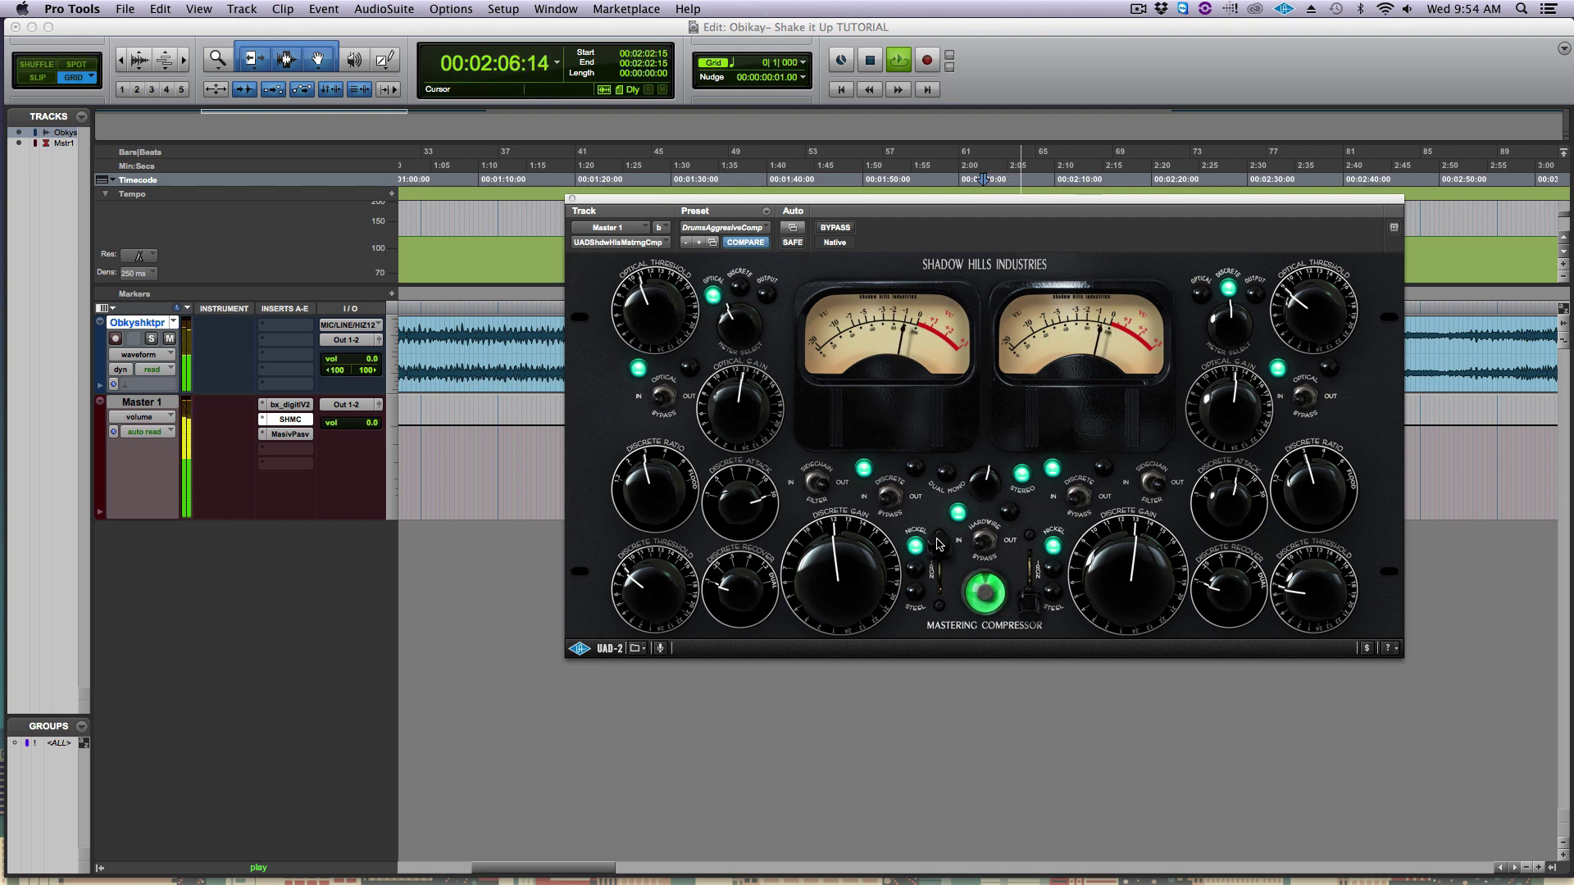
pyautogui.moveTo(939, 543); pyautogui.dragTo(932, 574)
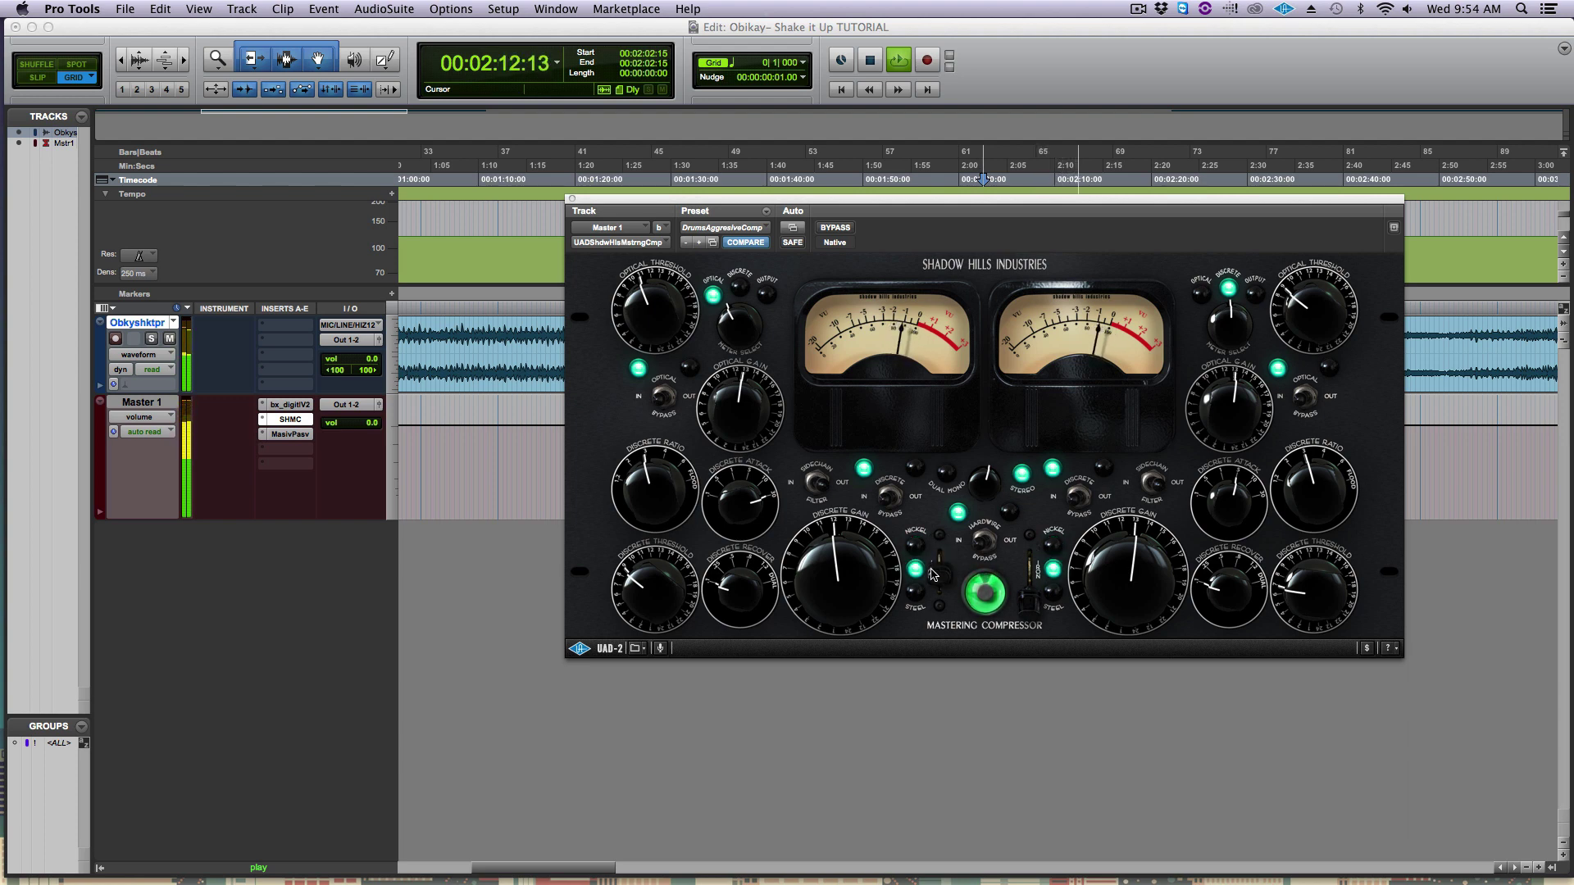
pyautogui.moveTo(933, 574); pyautogui.dragTo(934, 602)
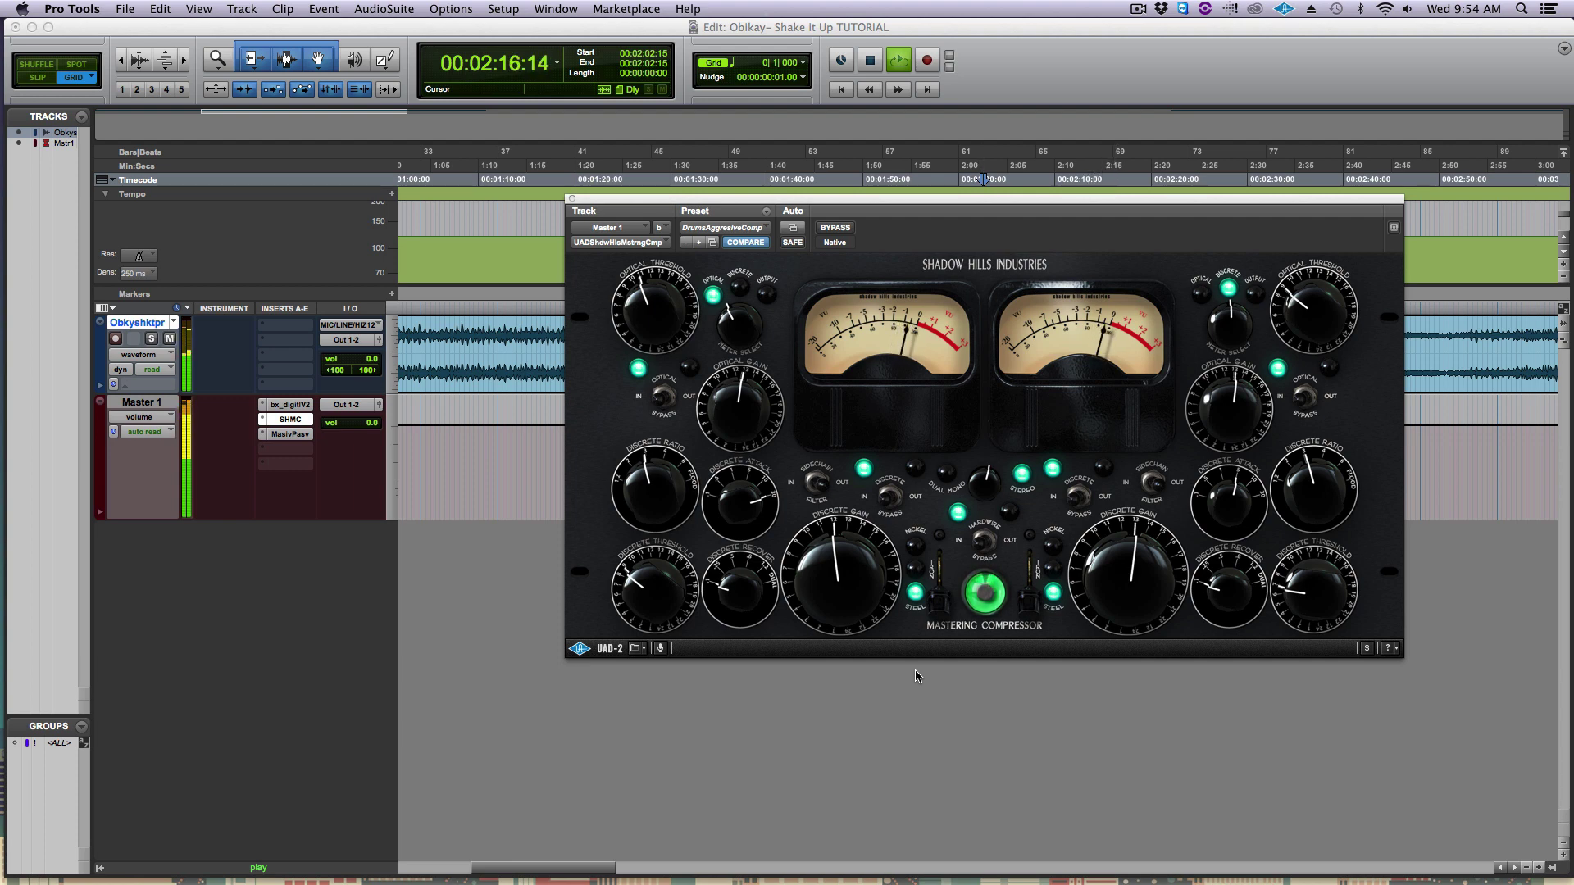
pyautogui.click(939, 574)
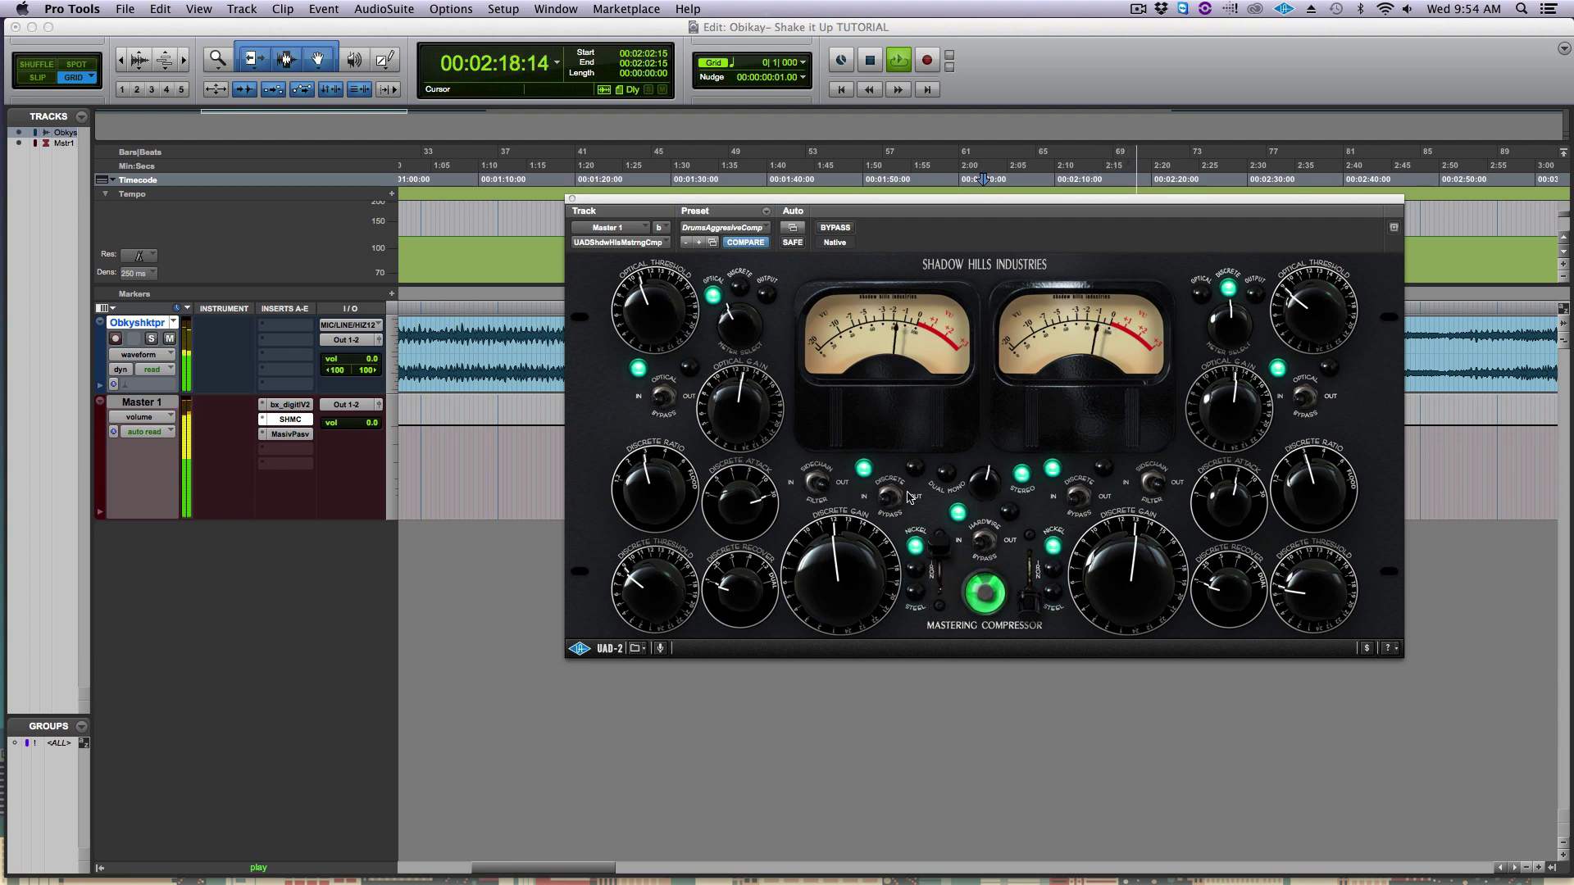
pyautogui.click(939, 574)
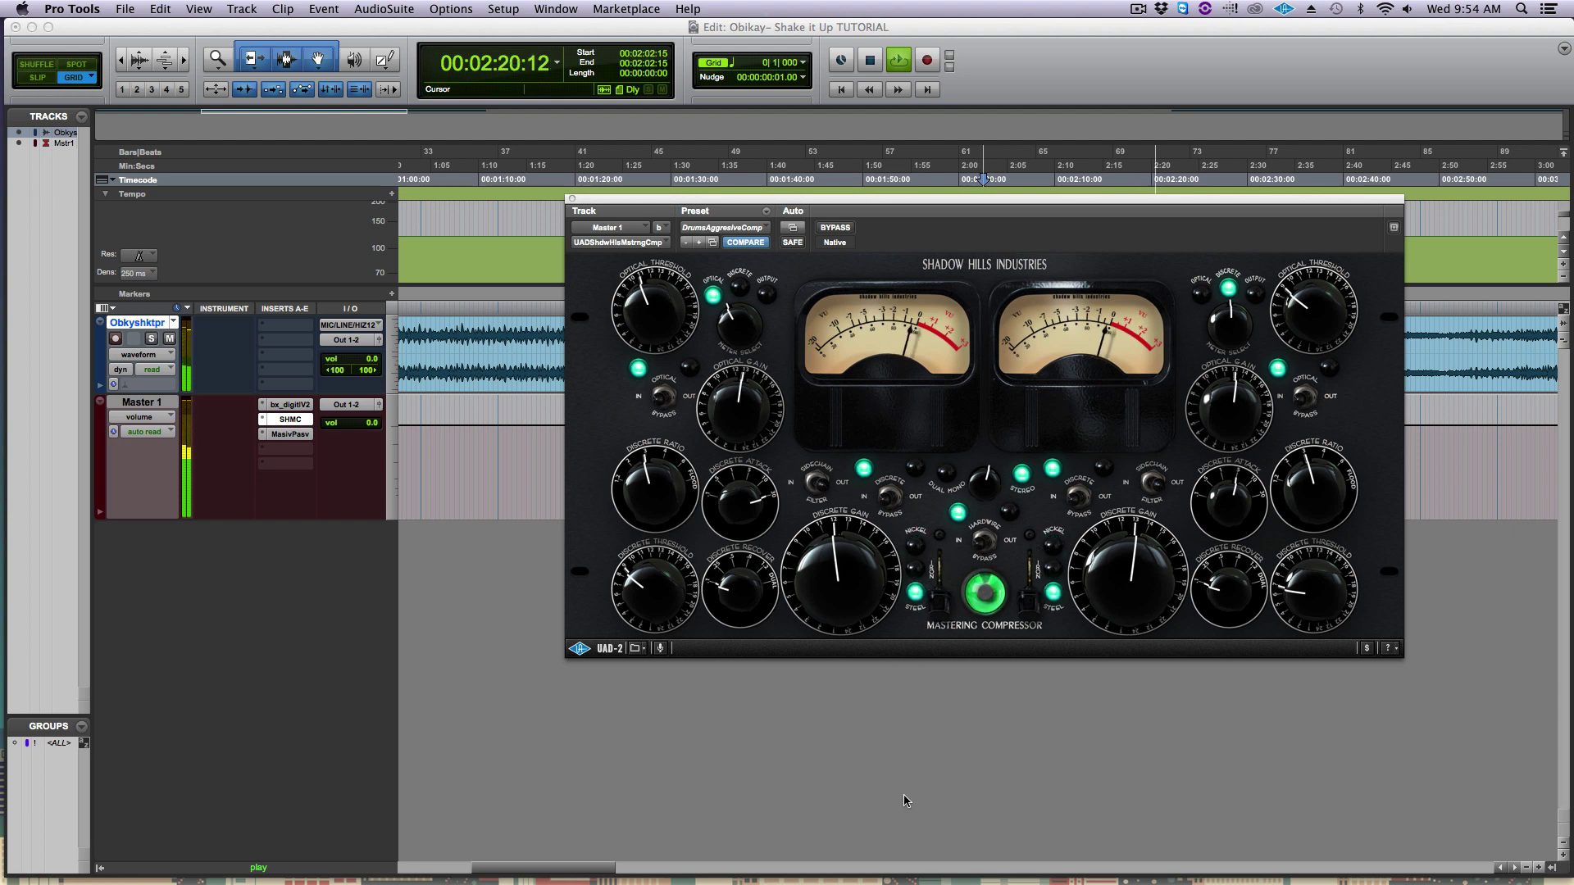
pyautogui.press('space')
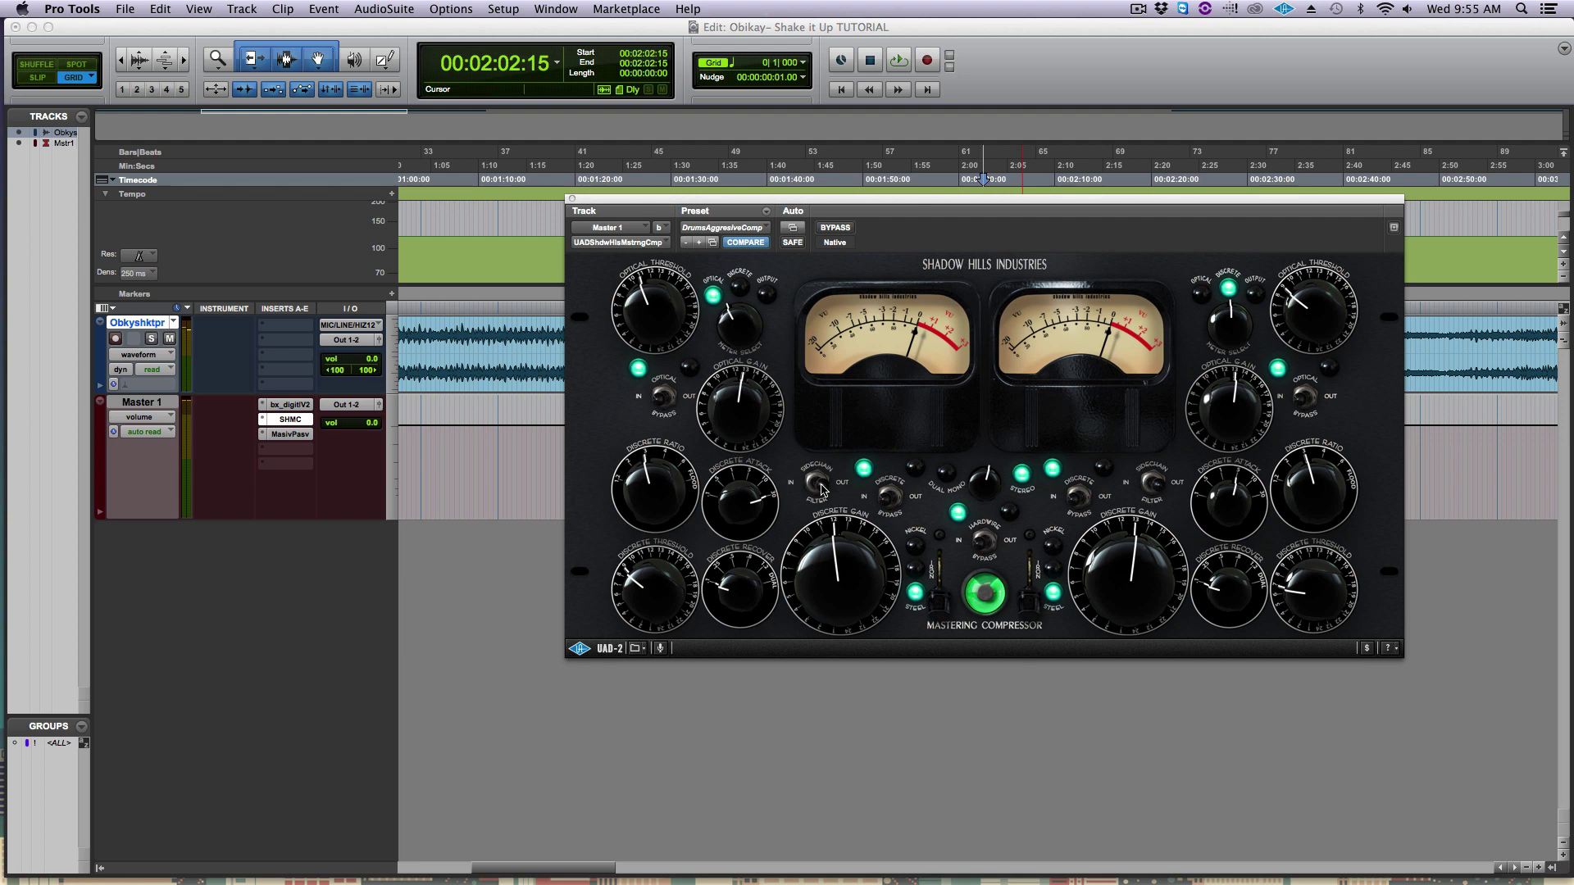
pyautogui.press('space')
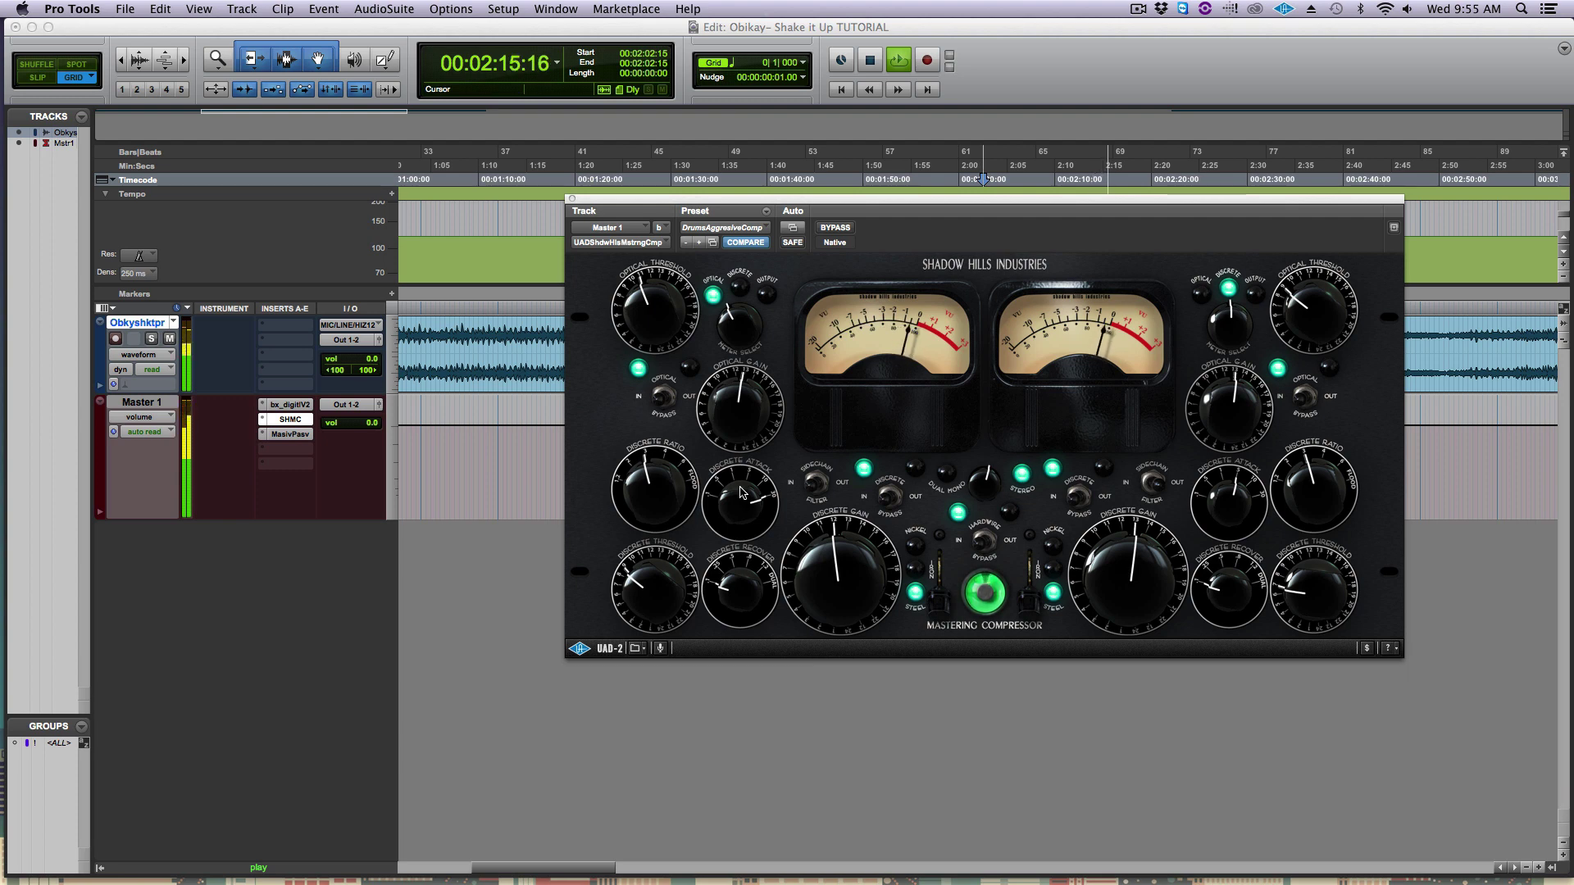
pyautogui.press('space')
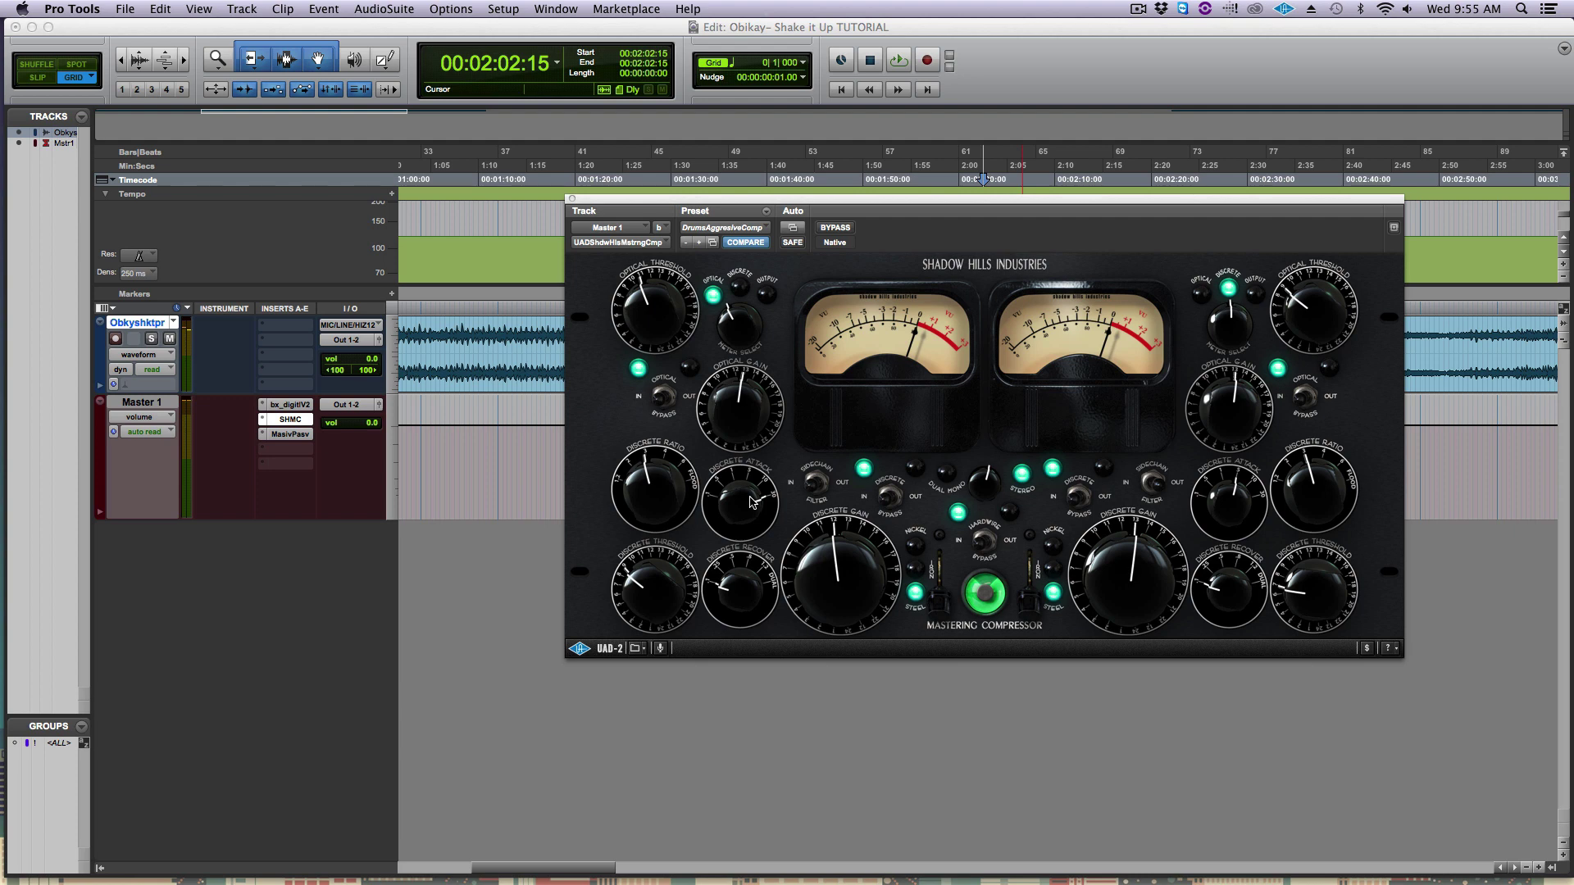
# During playback from 00:02:02:15, push the left channel's optical and discrete thresholds well up, turn discrete attack down and recover up
pyautogui.press('space')
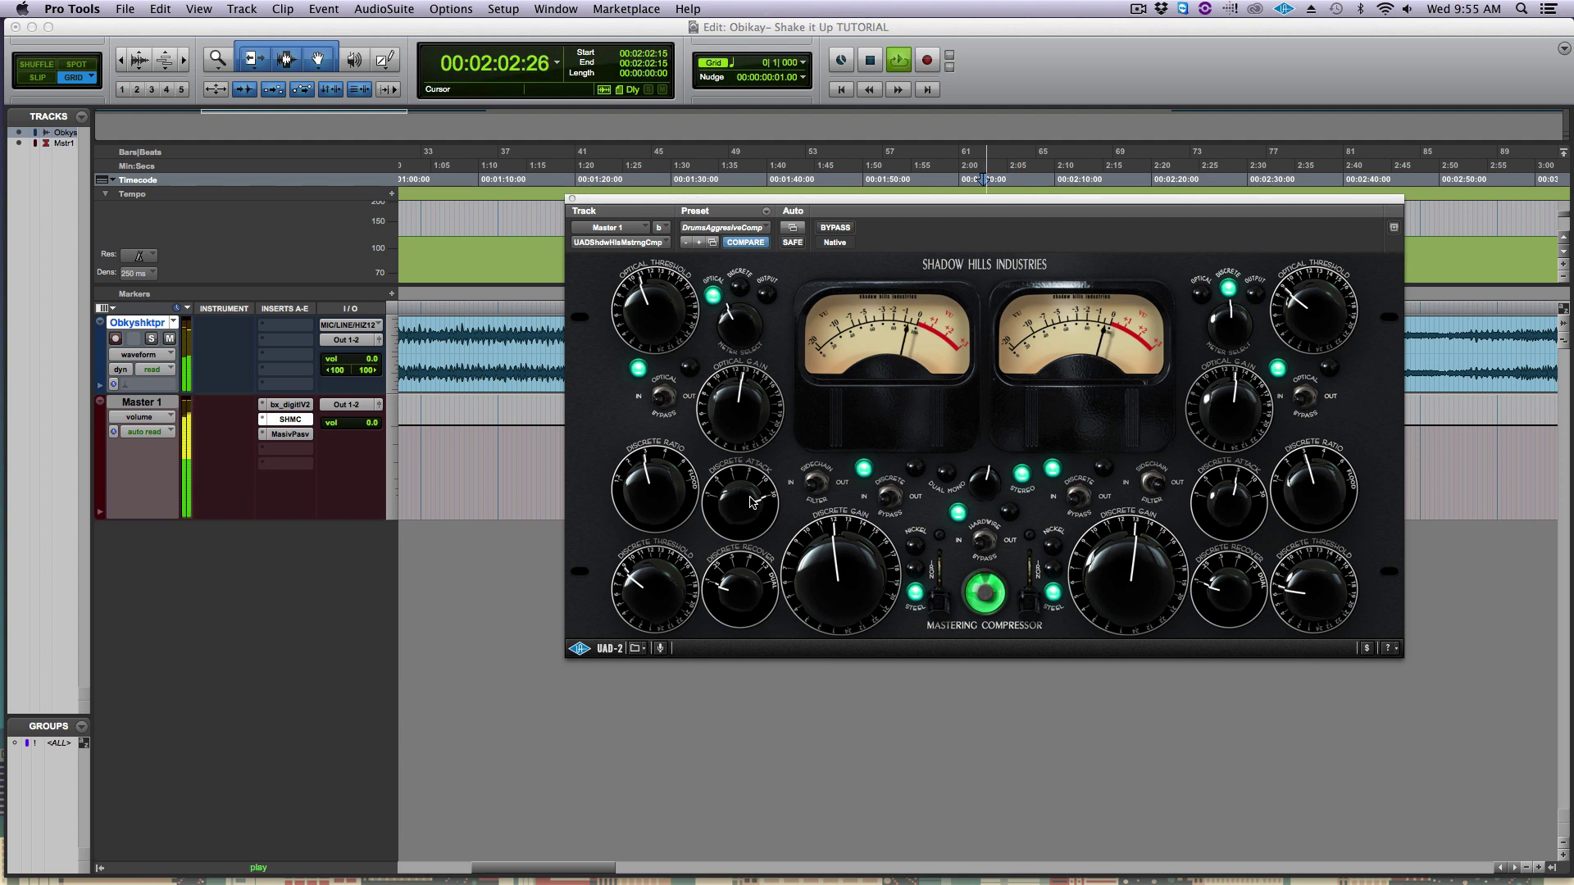
pyautogui.moveTo(650, 297); pyautogui.dragTo(685, 316)
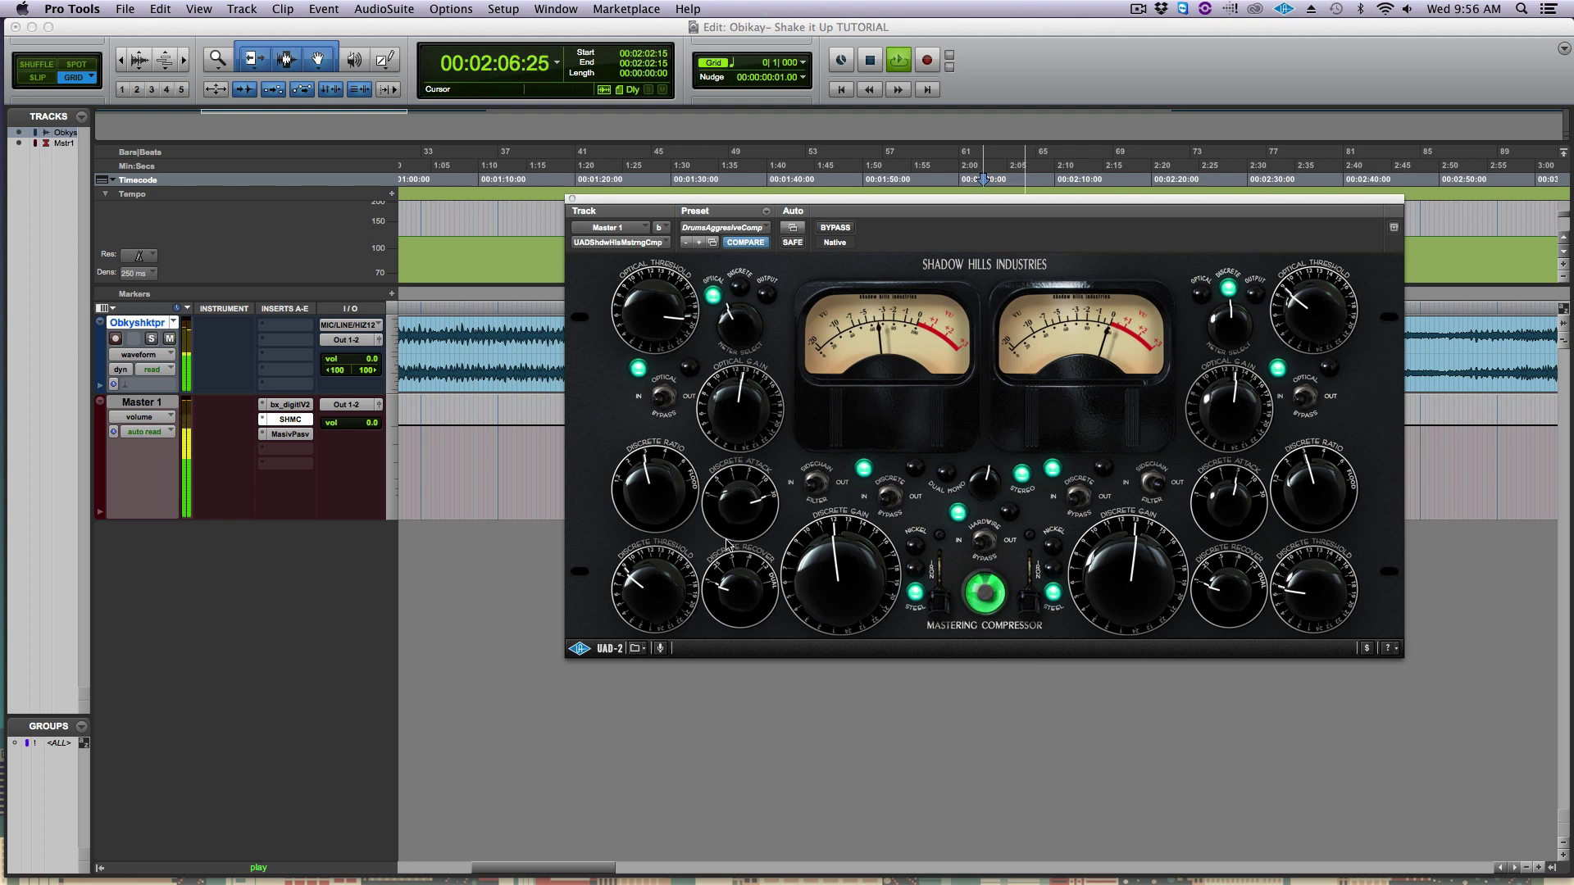
pyautogui.moveTo(653, 574); pyautogui.dragTo(652, 549)
pyautogui.moveTo(742, 504); pyautogui.dragTo(758, 469)
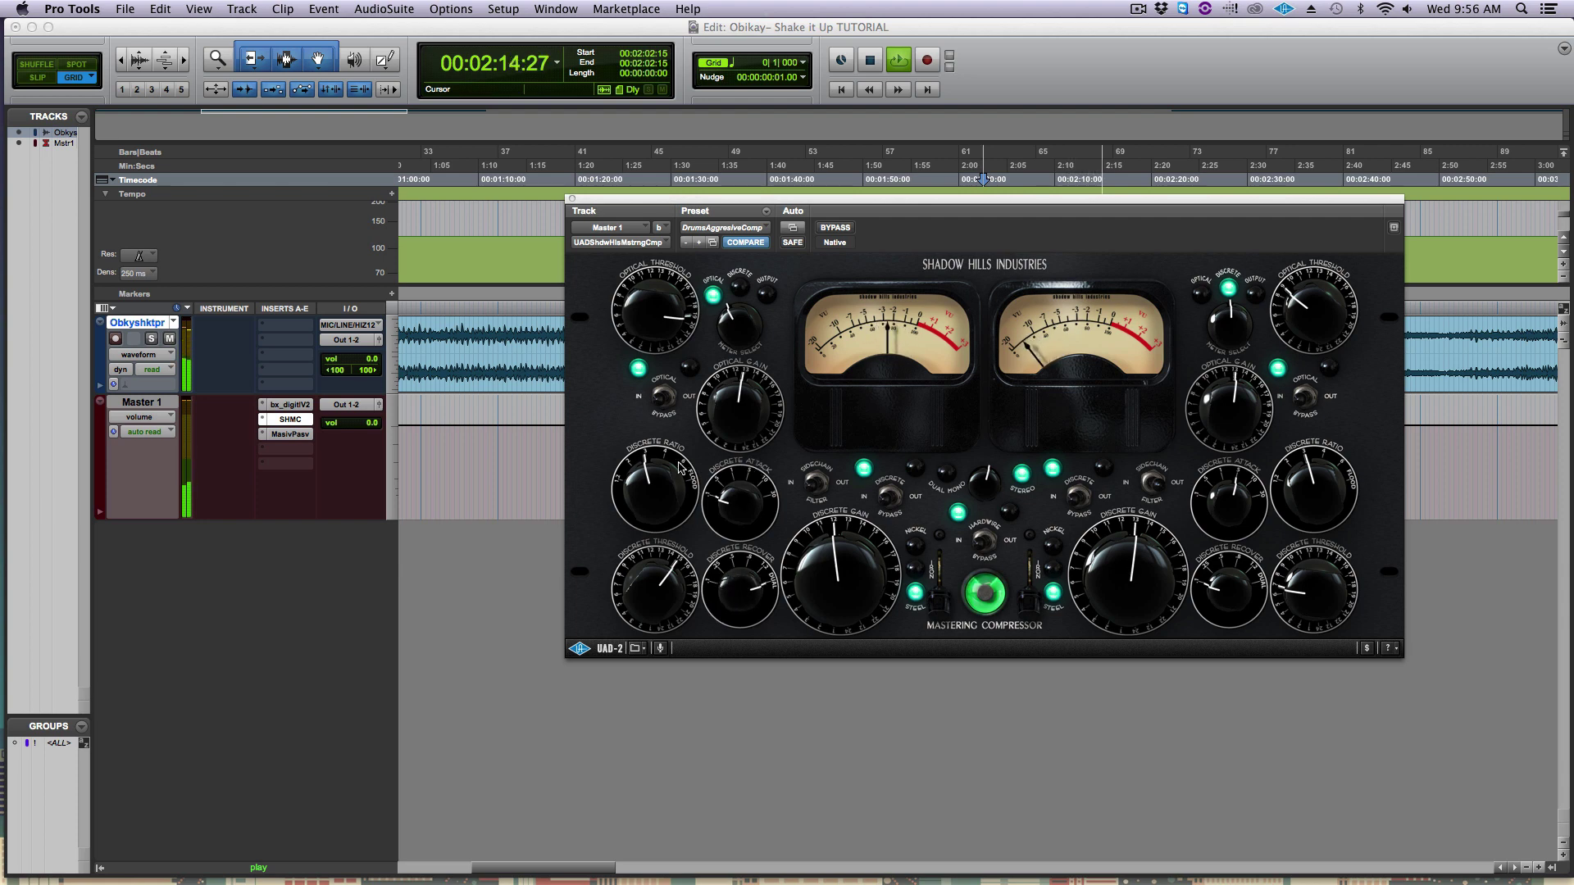
# Raise the left channel's discrete ratio, discrete gain and optical gain strongly for an exaggerated compression setting
pyautogui.moveTo(666, 488); pyautogui.dragTo(666, 436)
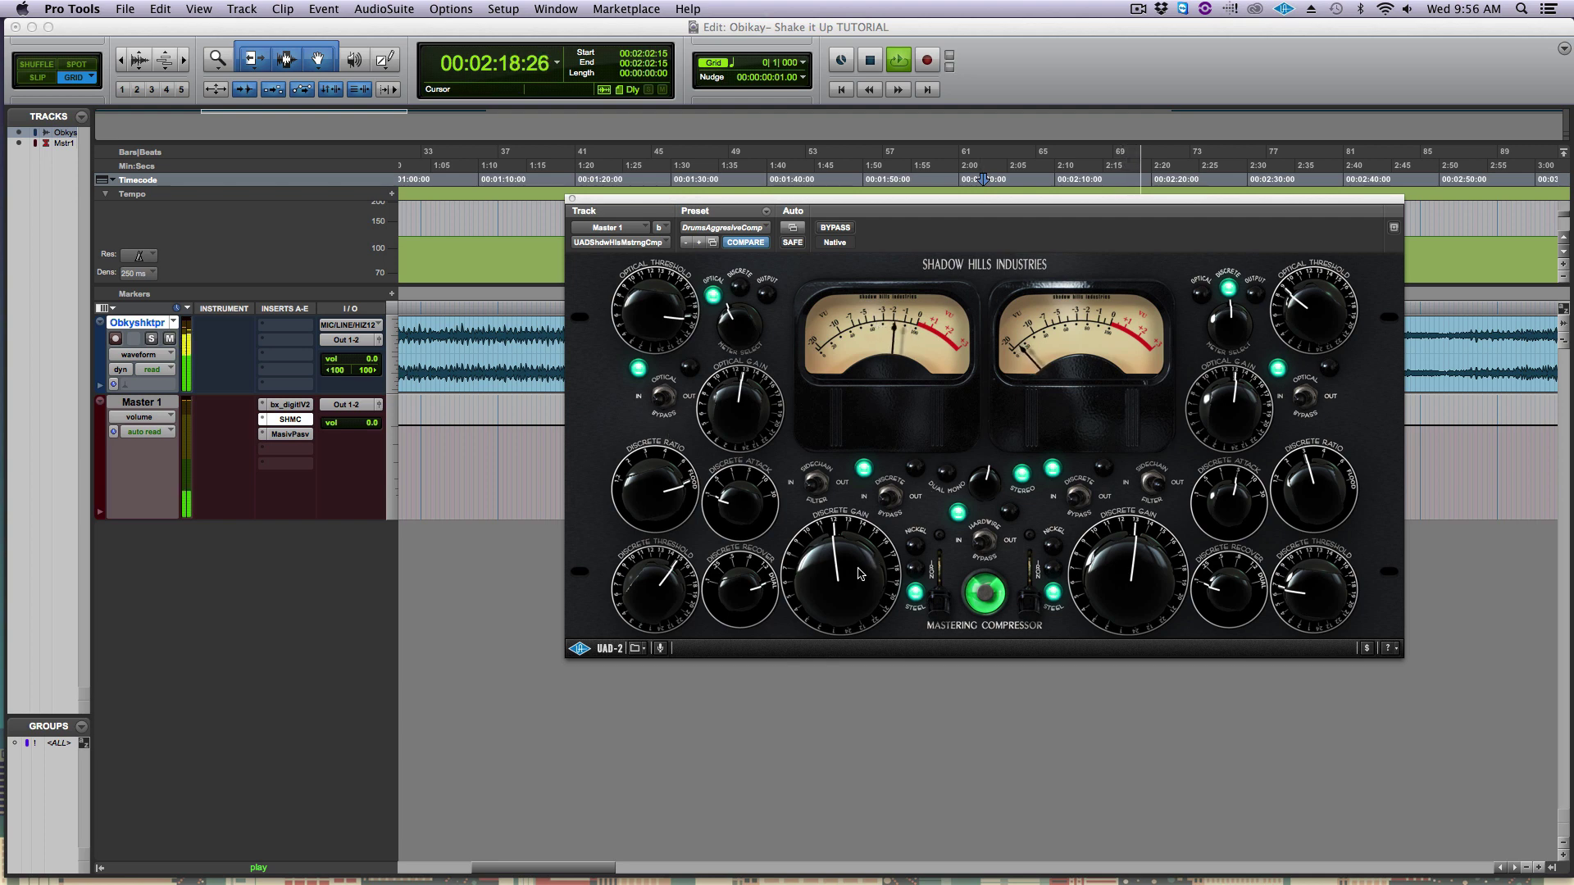
pyautogui.moveTo(856, 570); pyautogui.dragTo(865, 525)
pyautogui.moveTo(762, 406); pyautogui.dragTo(766, 370)
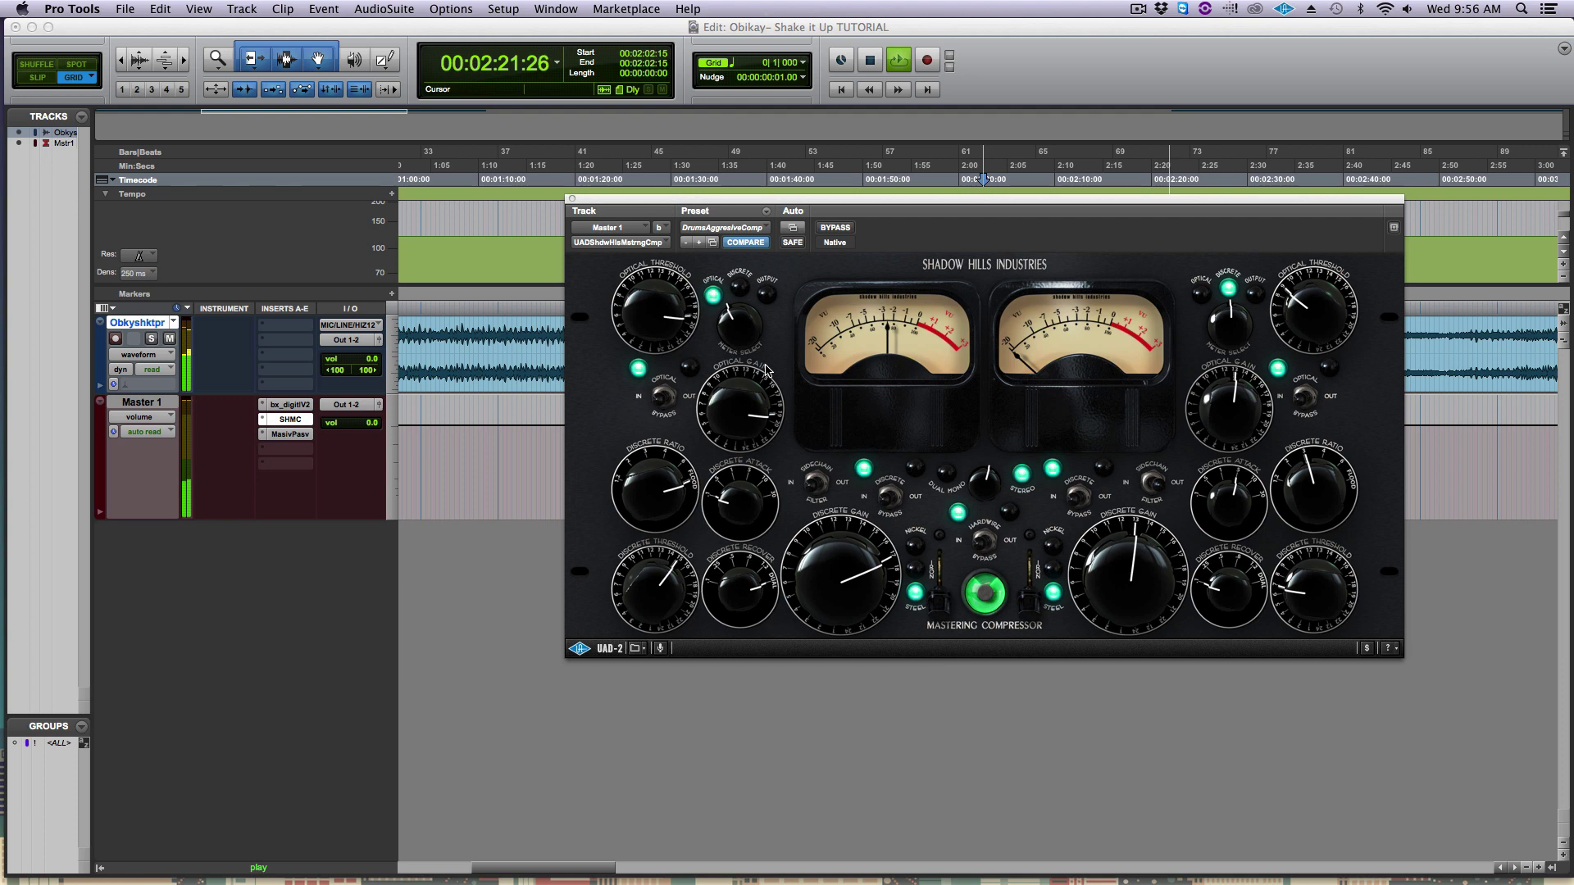
# Compare the heavily compressed mix with the Shadow Hills compressor bypassed and active, leaving it active, and stop playback
pyautogui.click(835, 227)
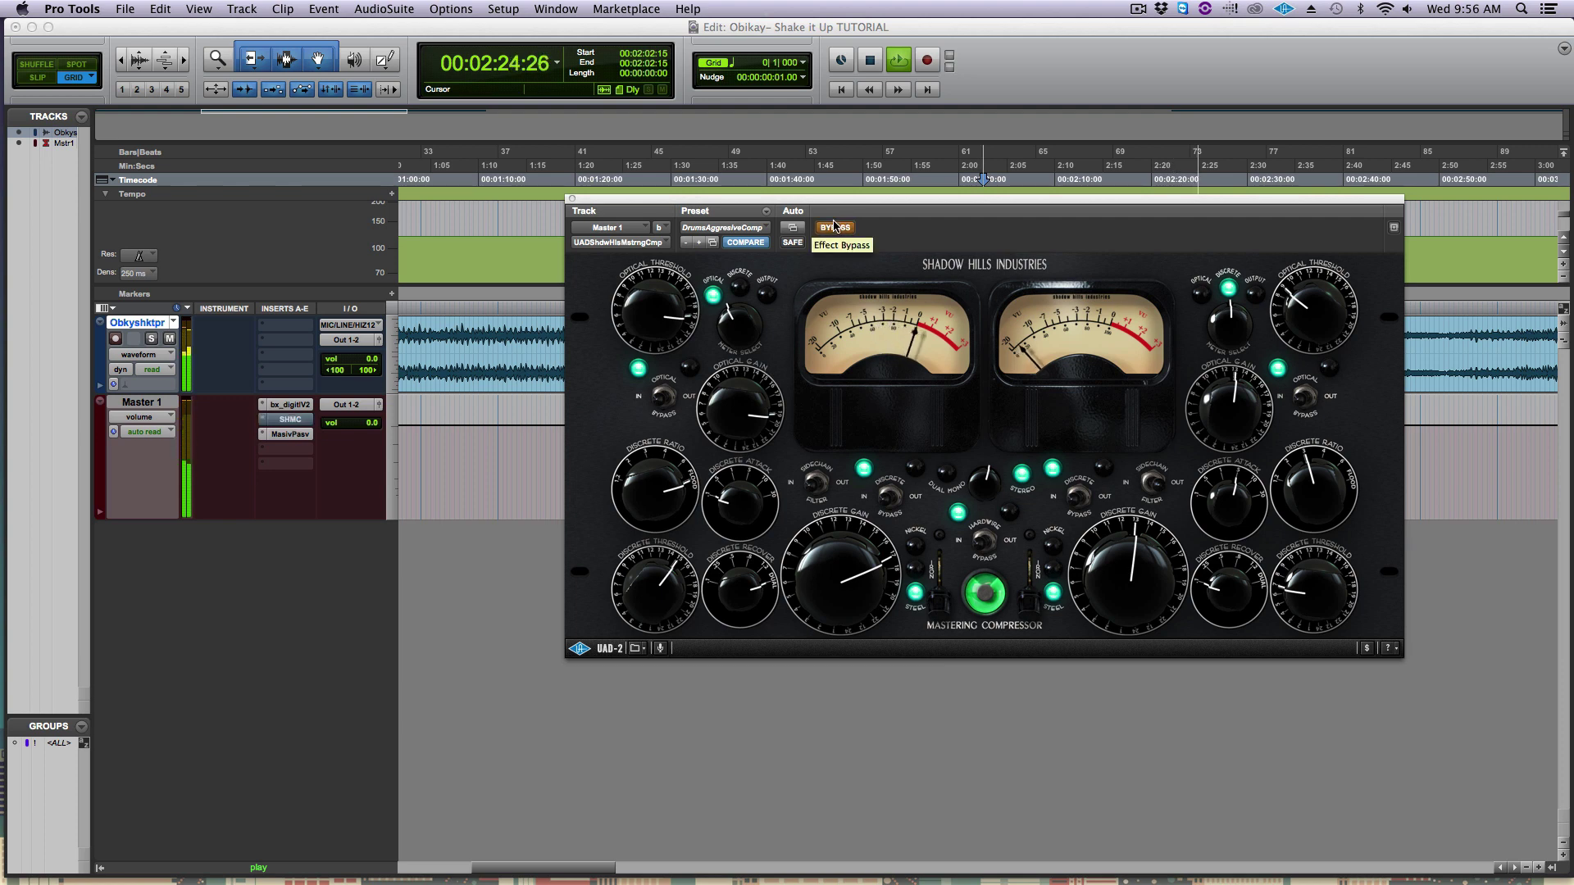
pyautogui.click(835, 227)
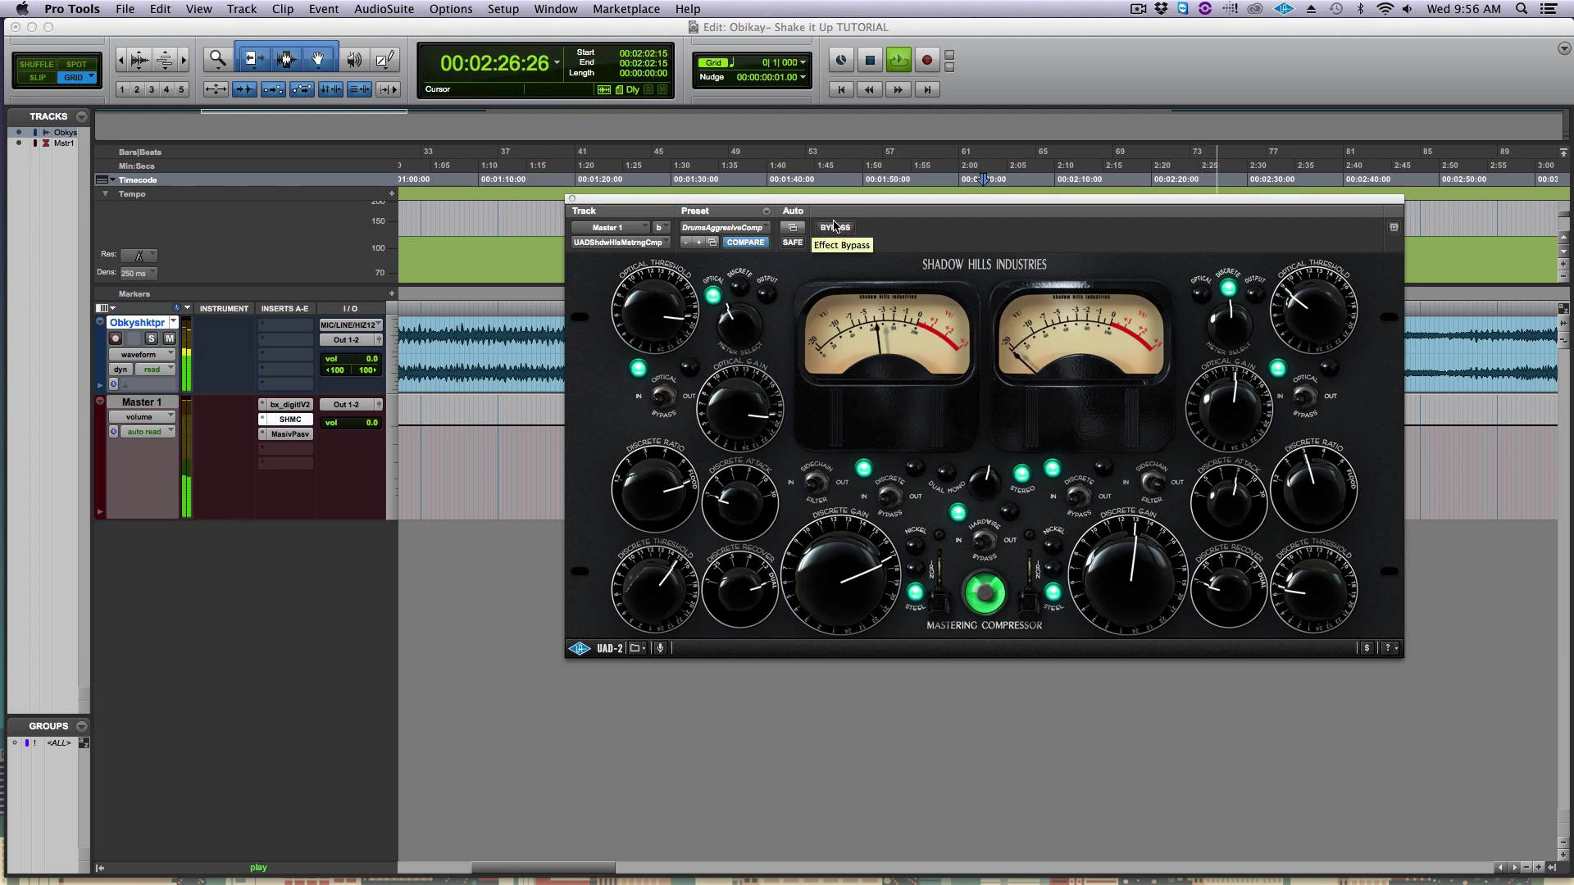
pyautogui.press('space')
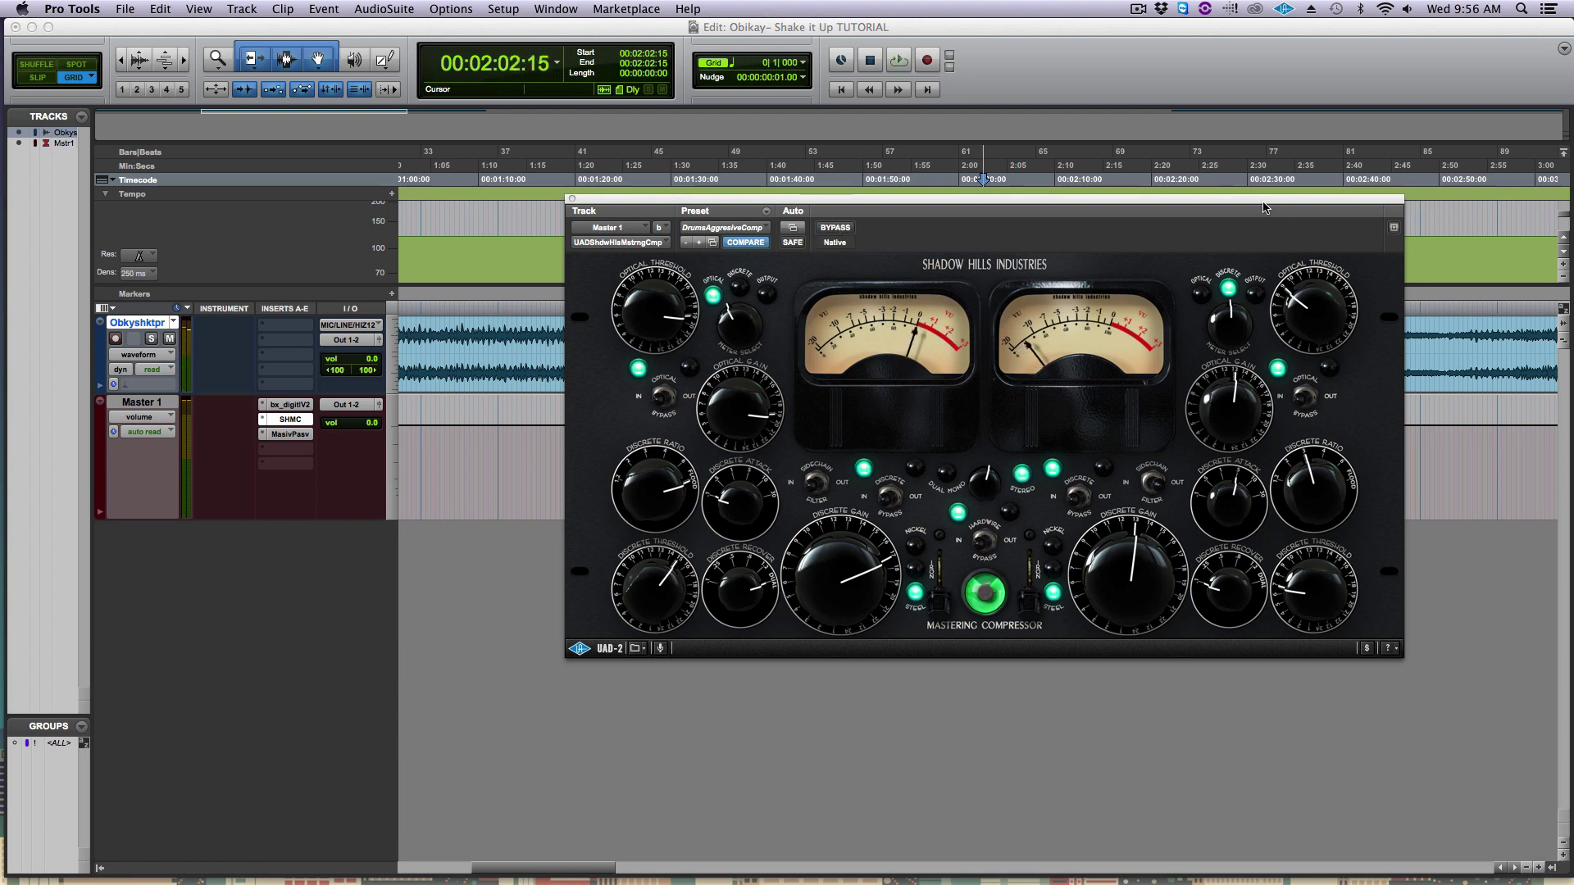
# Replay from 00:02:02:15 and back off the left optical and discrete thresholds, turn discrete attack up again and bring recover down
pyautogui.moveTo(1274, 214); pyautogui.dragTo(1249, 489)
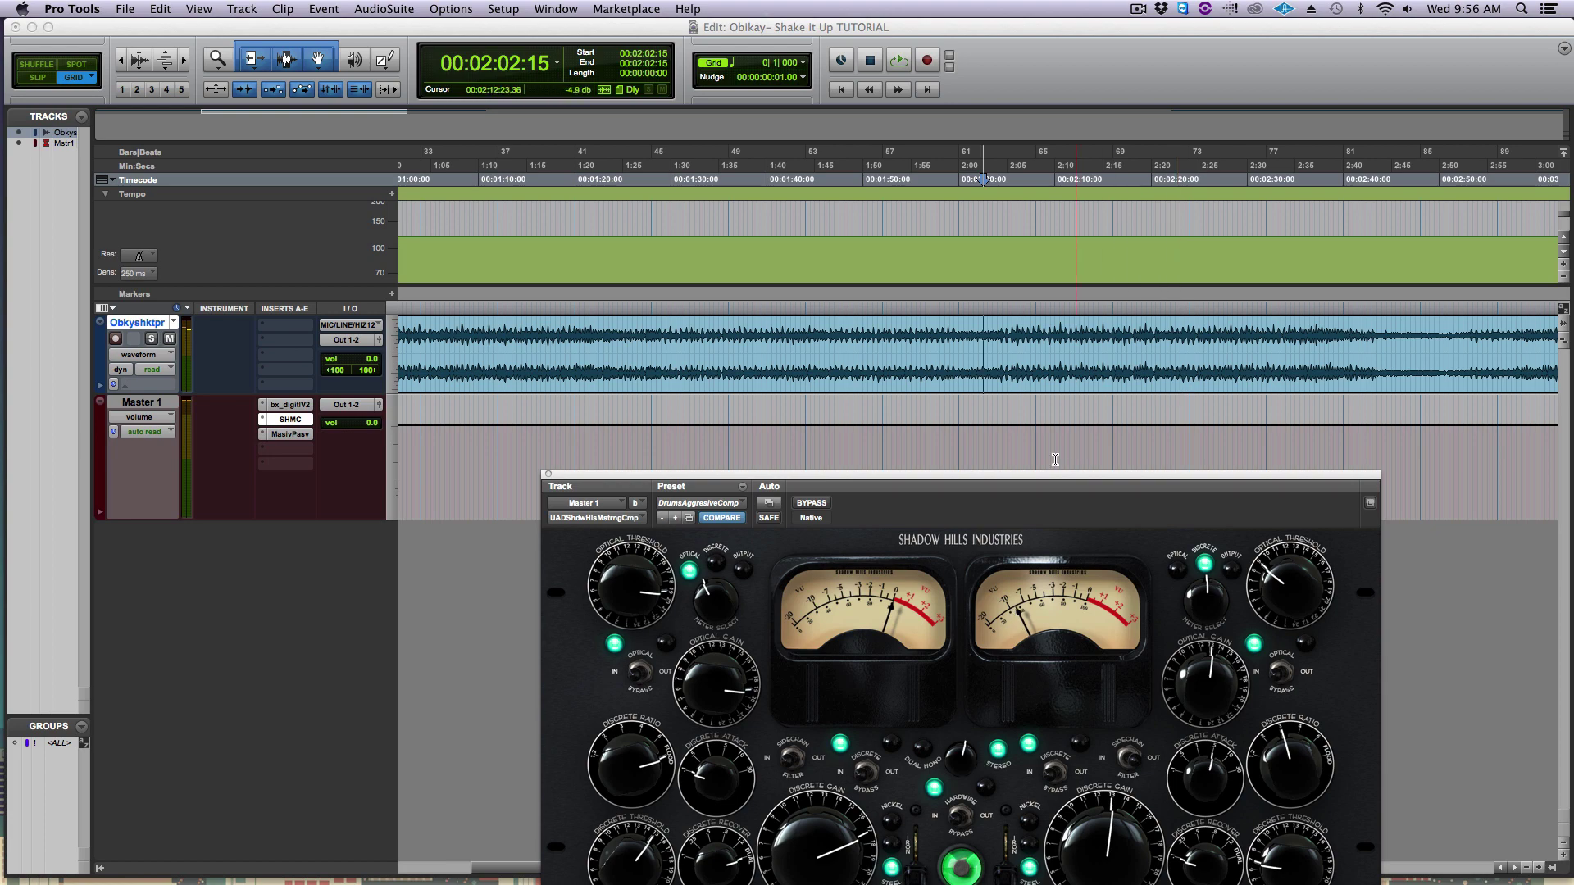
pyautogui.press('space')
pyautogui.moveTo(1042, 478); pyautogui.dragTo(1090, 115)
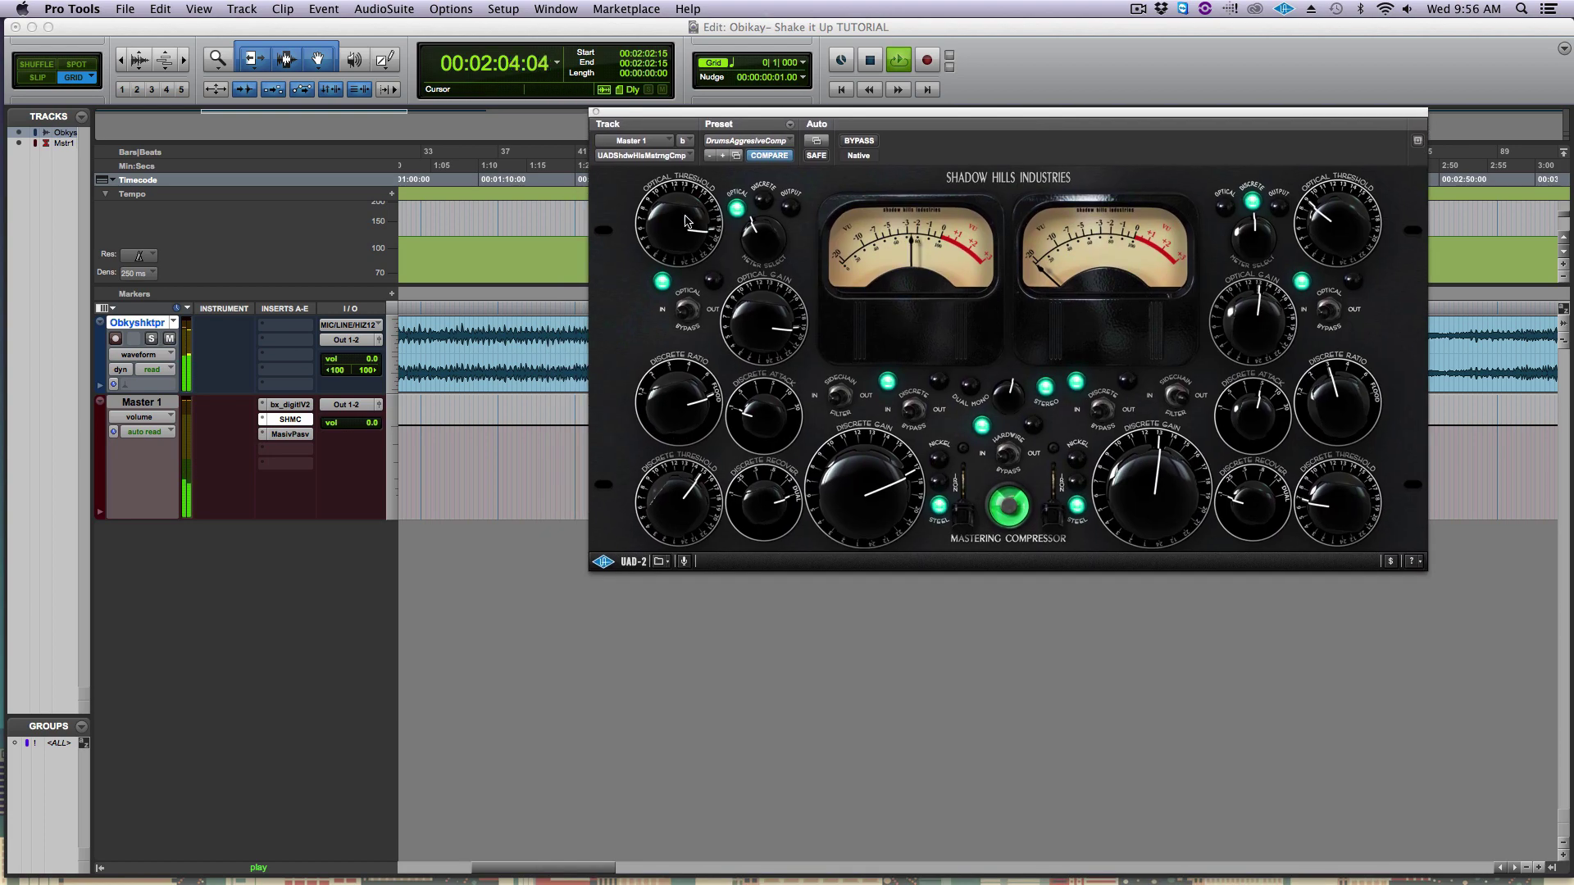
pyautogui.moveTo(684, 225); pyautogui.dragTo(676, 270)
pyautogui.moveTo(673, 512); pyautogui.dragTo(662, 527)
pyautogui.moveTo(766, 438); pyautogui.dragTo(777, 297)
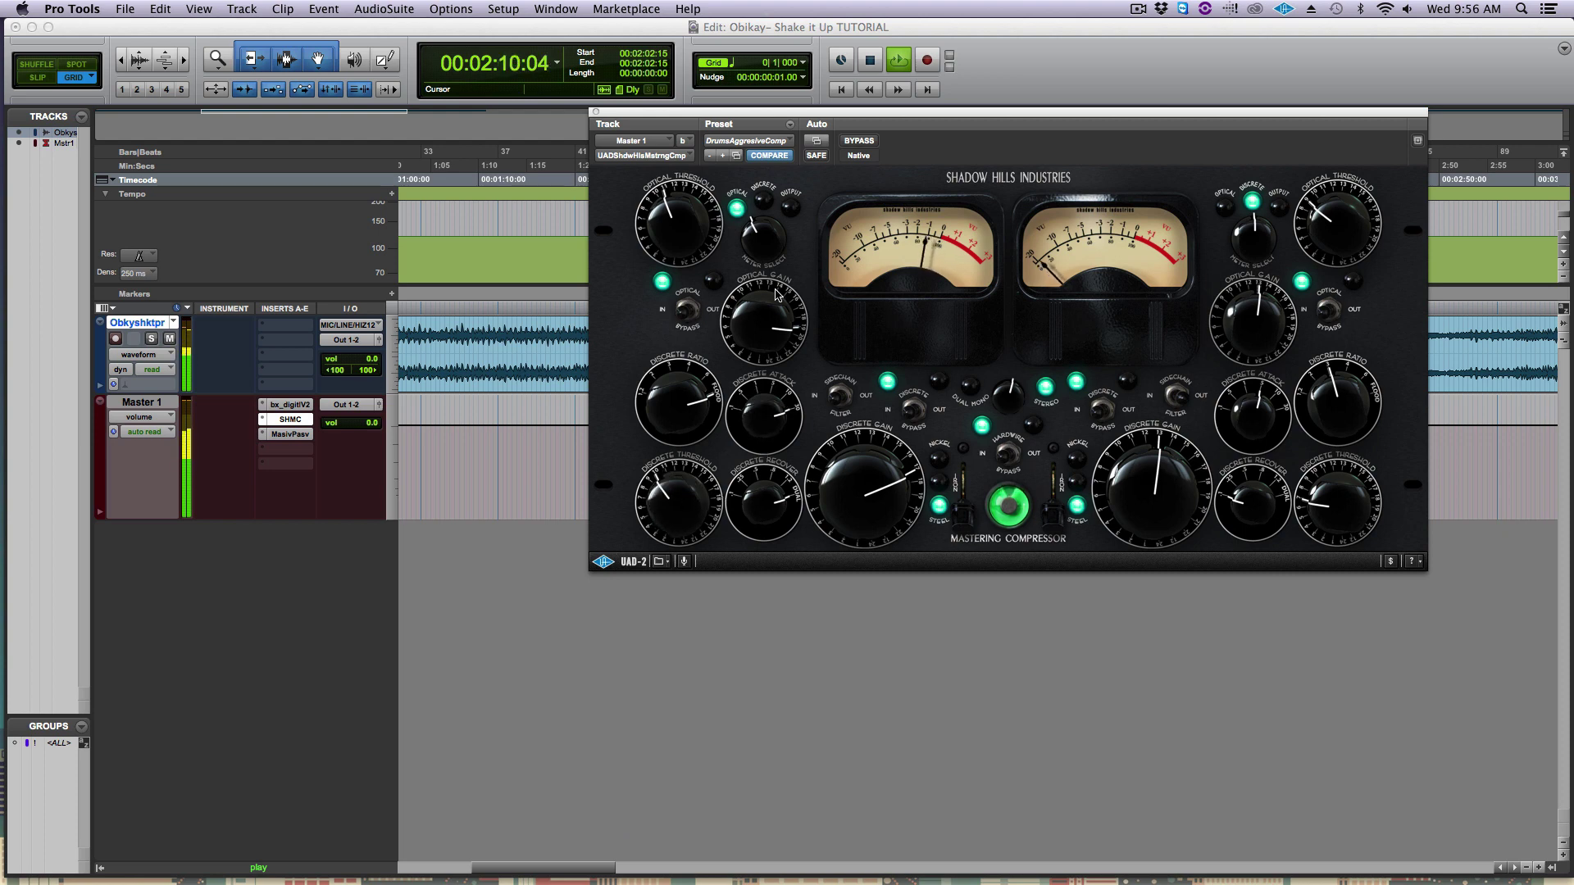
pyautogui.moveTo(771, 514); pyautogui.dragTo(747, 557)
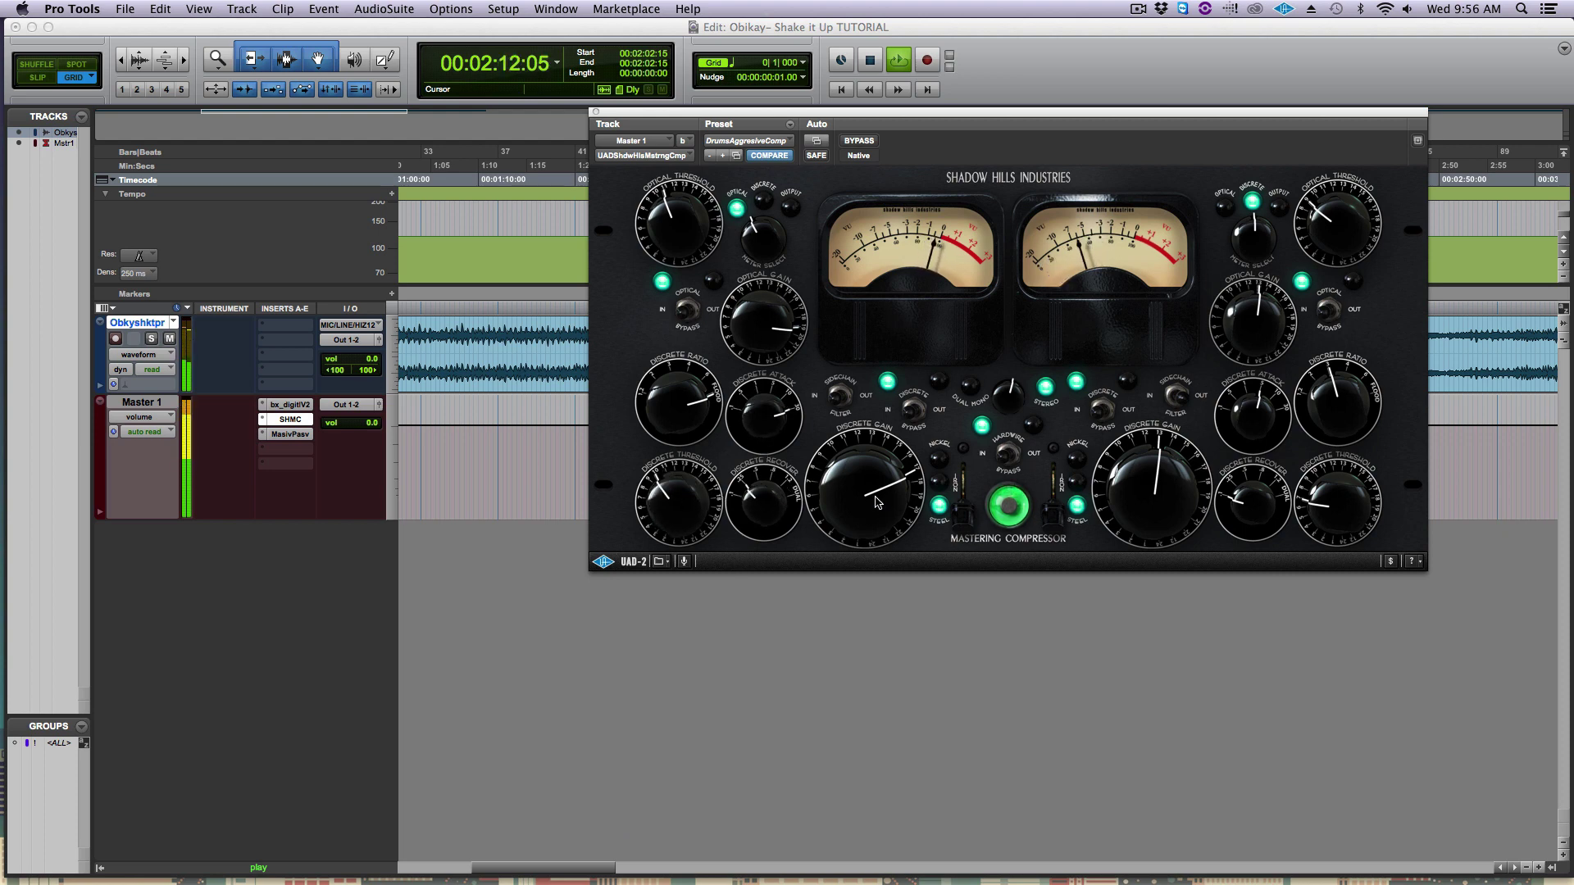
# Lower the left discrete gain, optical gain and discrete ratio to moderate settings, and compare the mix with the compressor bypassed and active
pyautogui.moveTo(870, 542); pyautogui.dragTo(872, 523)
pyautogui.moveTo(775, 328); pyautogui.dragTo(759, 362)
pyautogui.moveTo(670, 406); pyautogui.dragTo(679, 457)
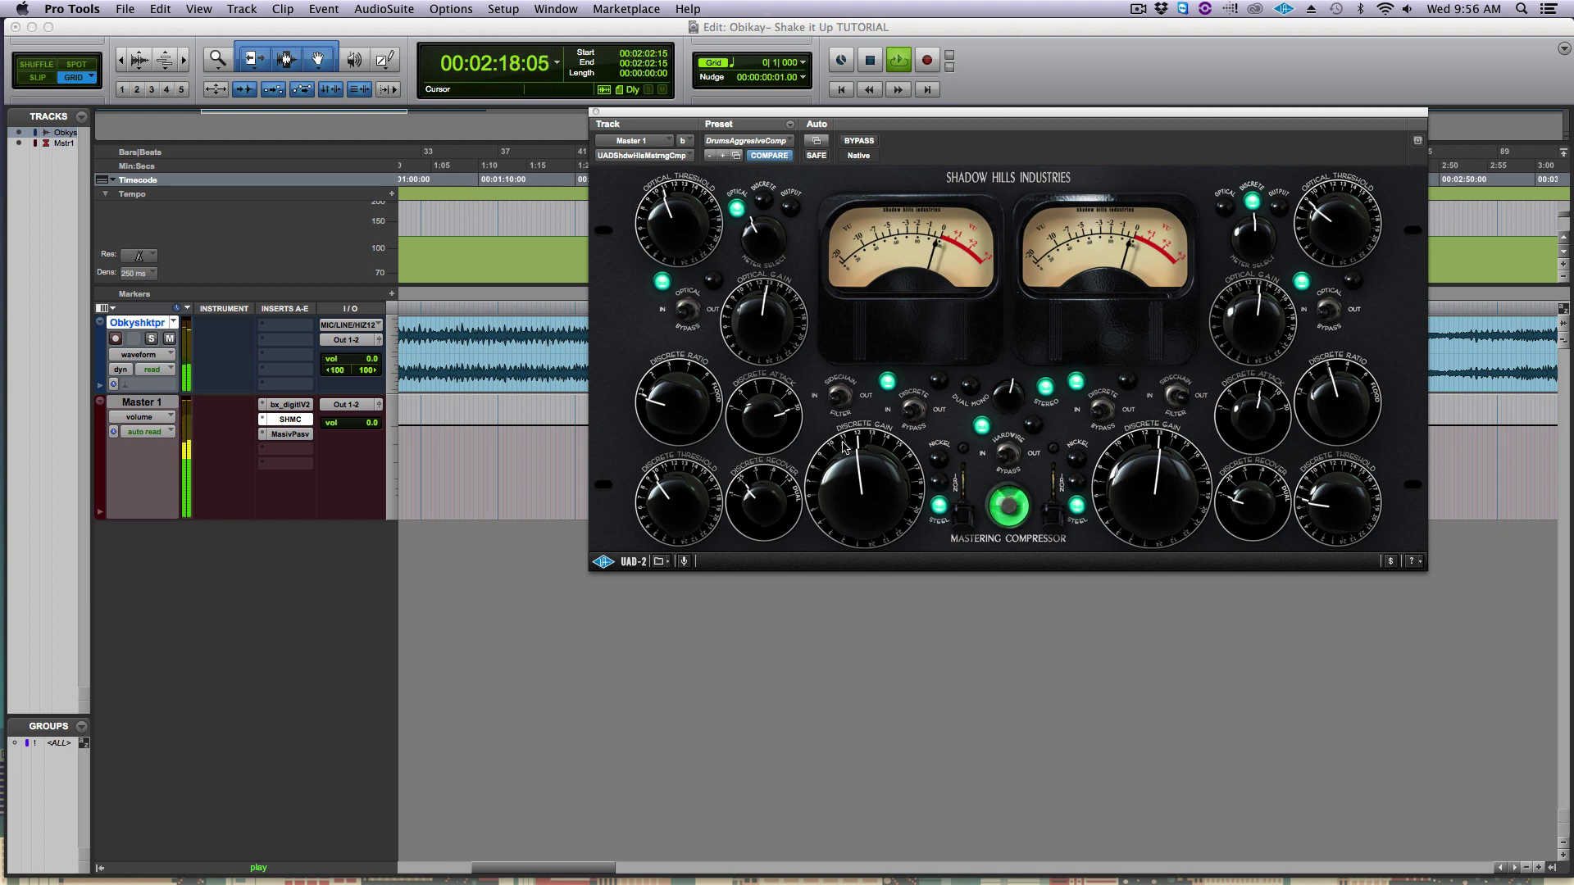
pyautogui.moveTo(859, 475); pyautogui.dragTo(855, 484)
pyautogui.click(853, 141)
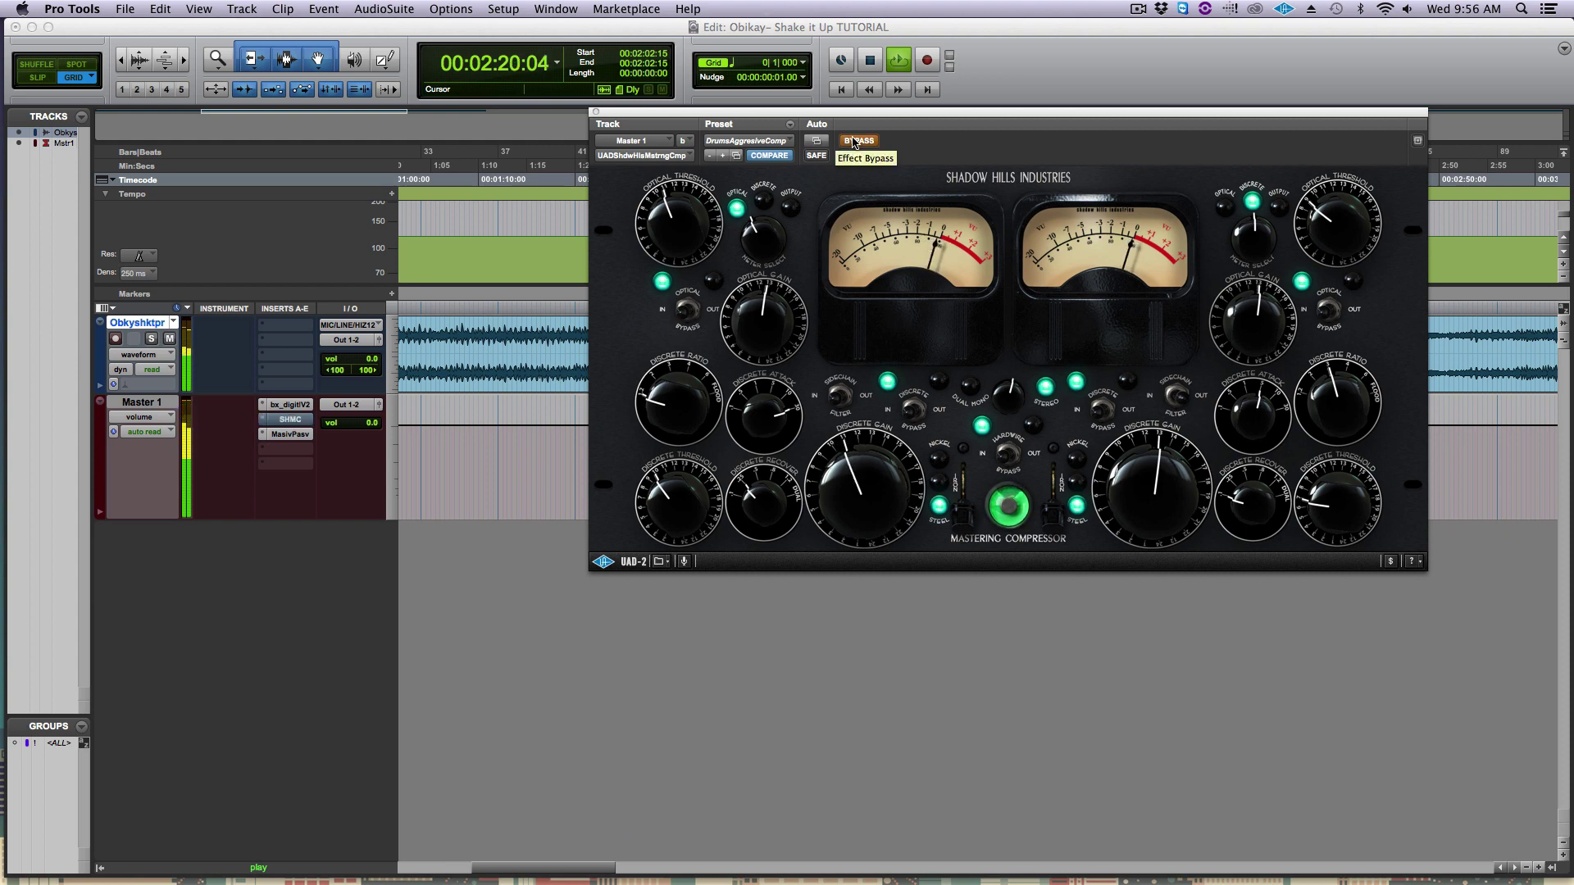
pyautogui.click(853, 141)
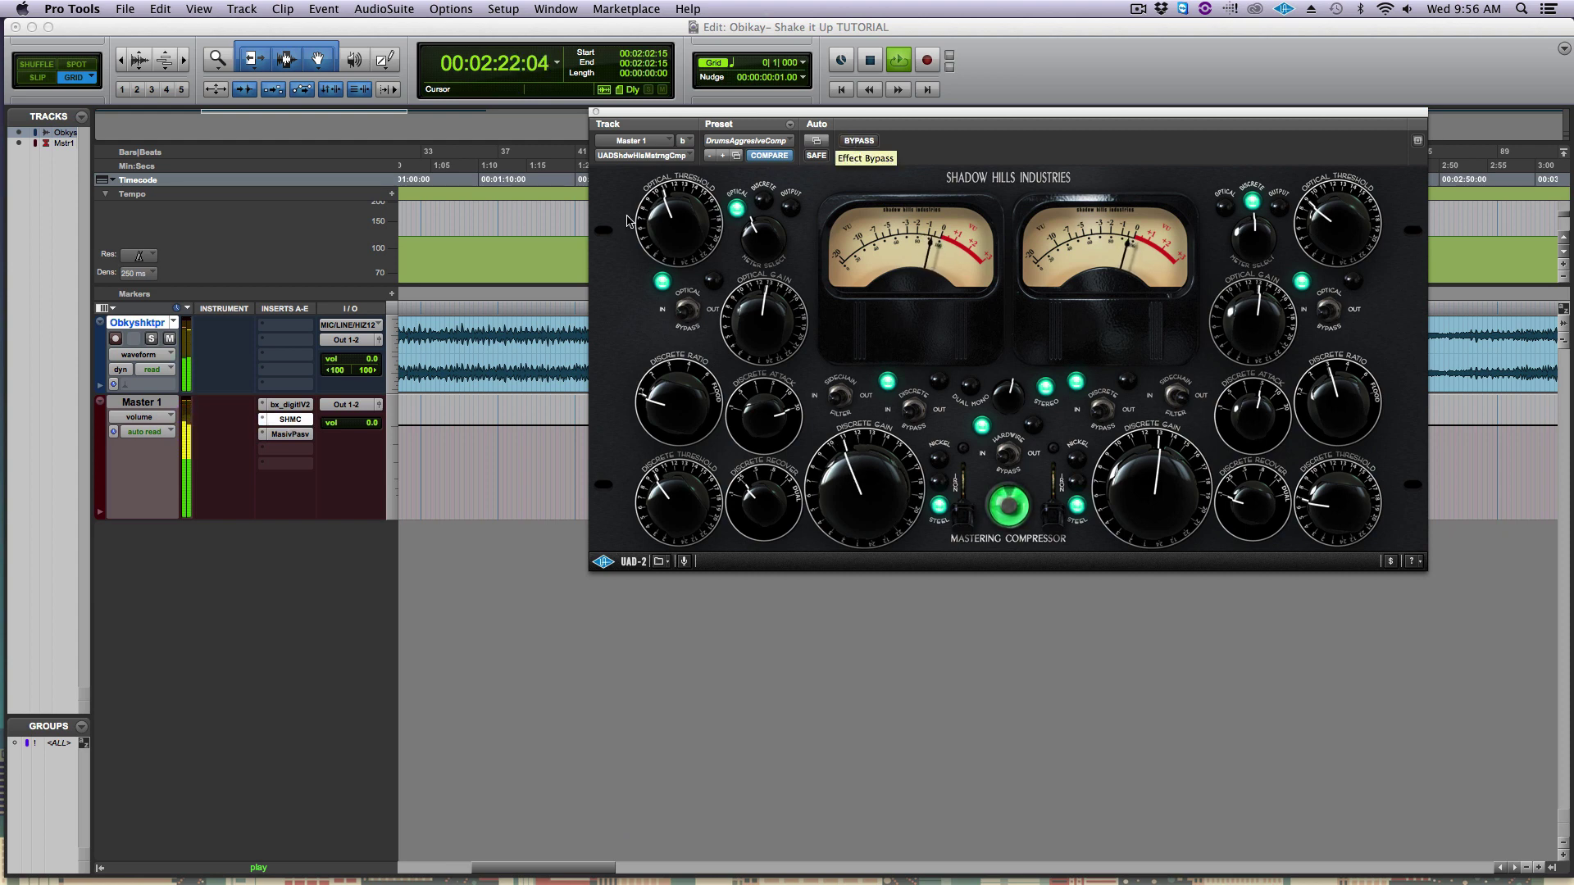
# Turn the left optical and discrete thresholds up slightly, compare against bypass, leave the compressor active and stop playback
pyautogui.moveTo(676, 233); pyautogui.dragTo(676, 226)
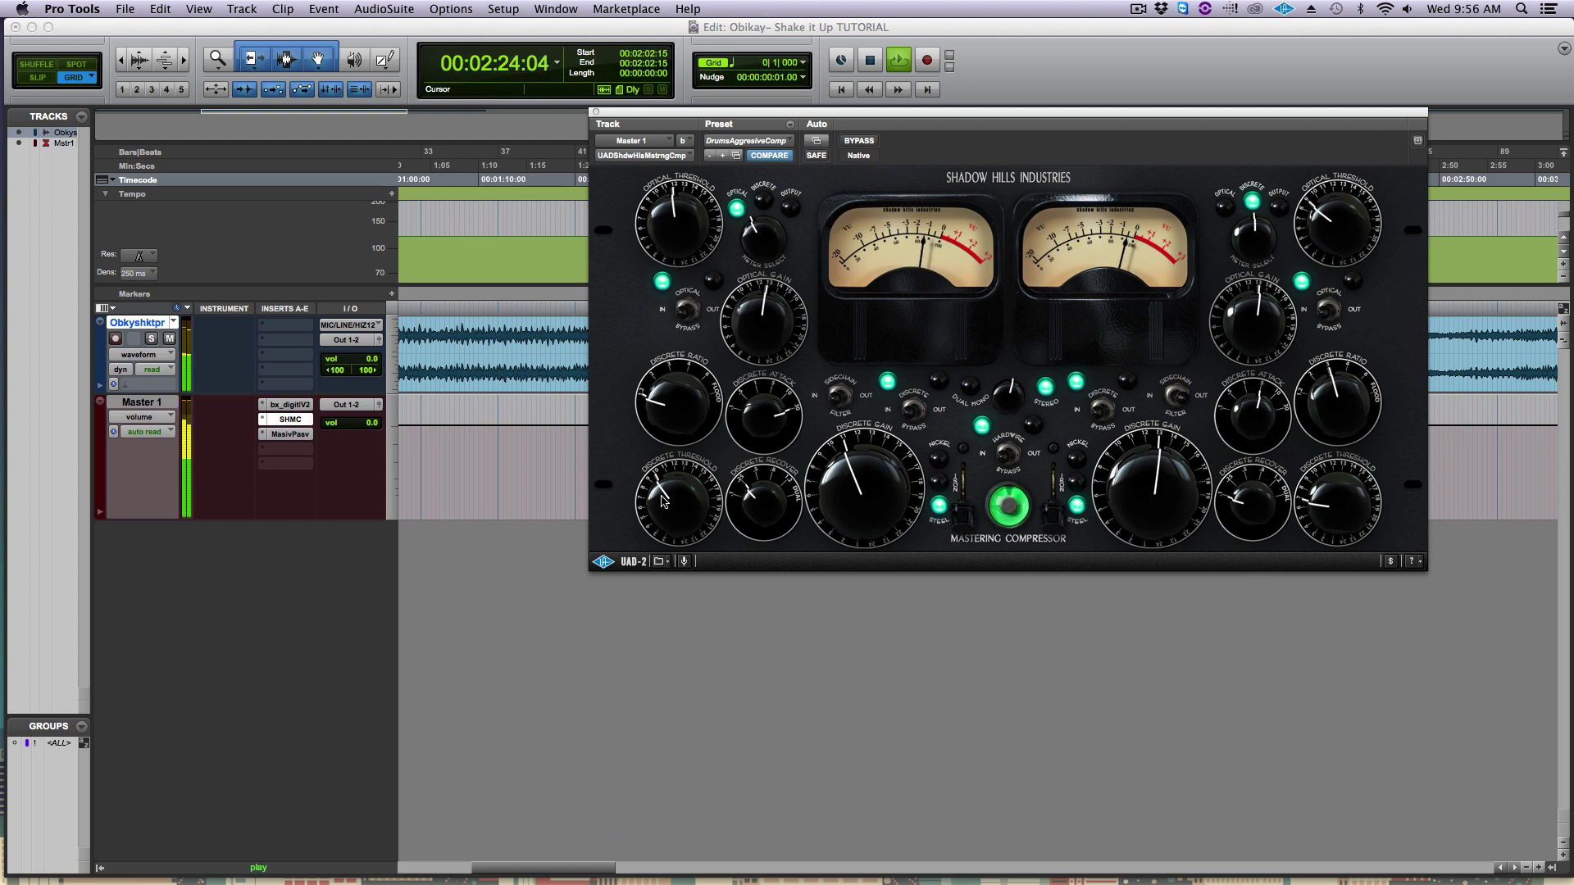
pyautogui.moveTo(666, 501); pyautogui.dragTo(667, 498)
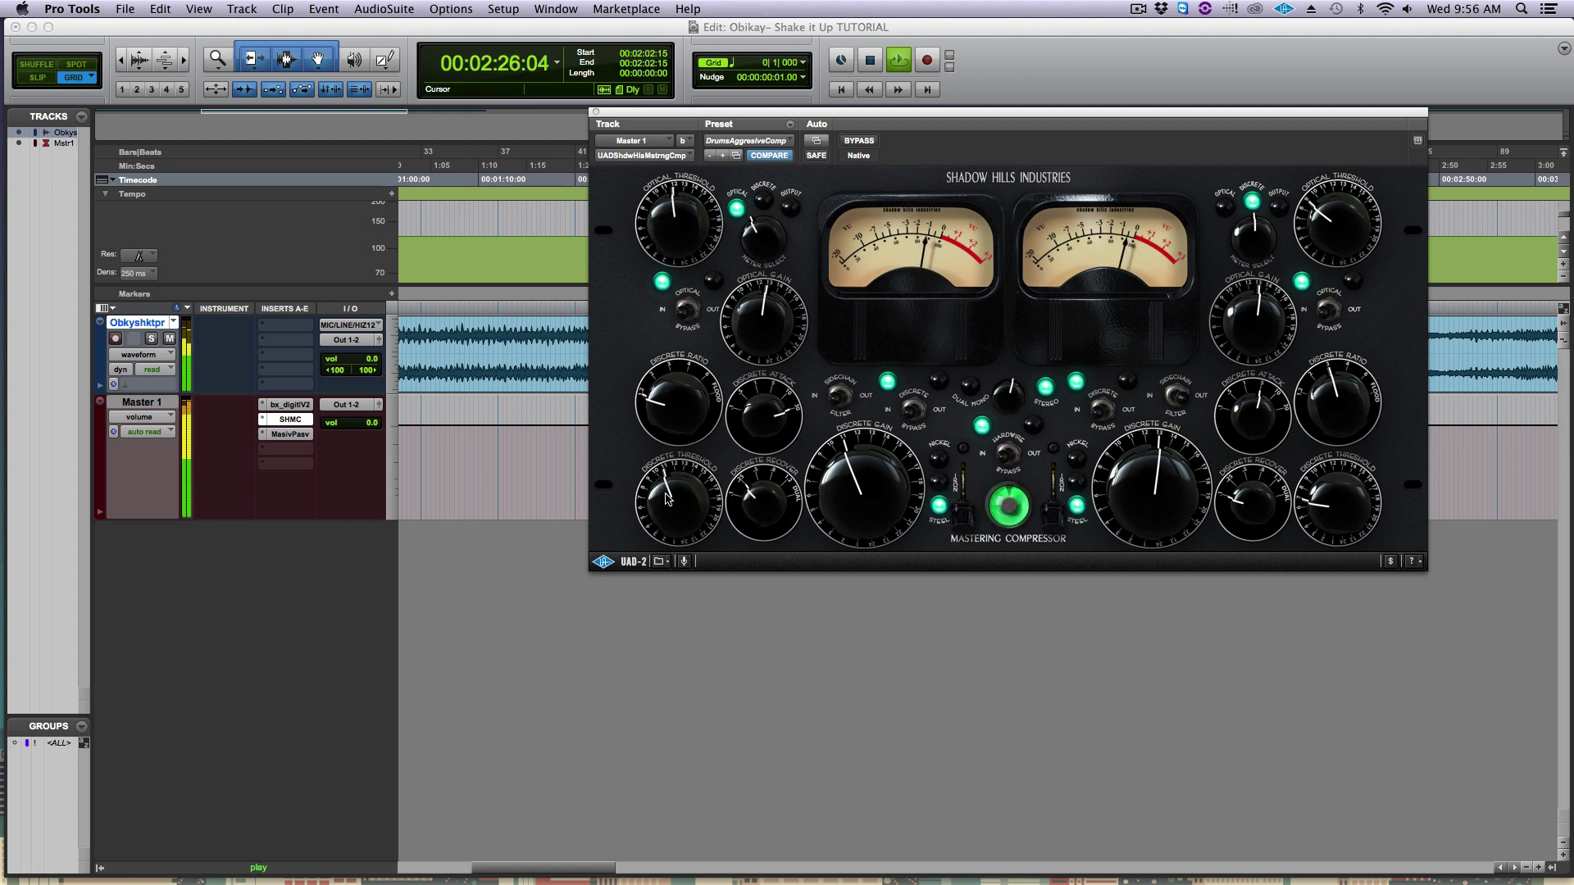
pyautogui.click(859, 141)
pyautogui.click(859, 140)
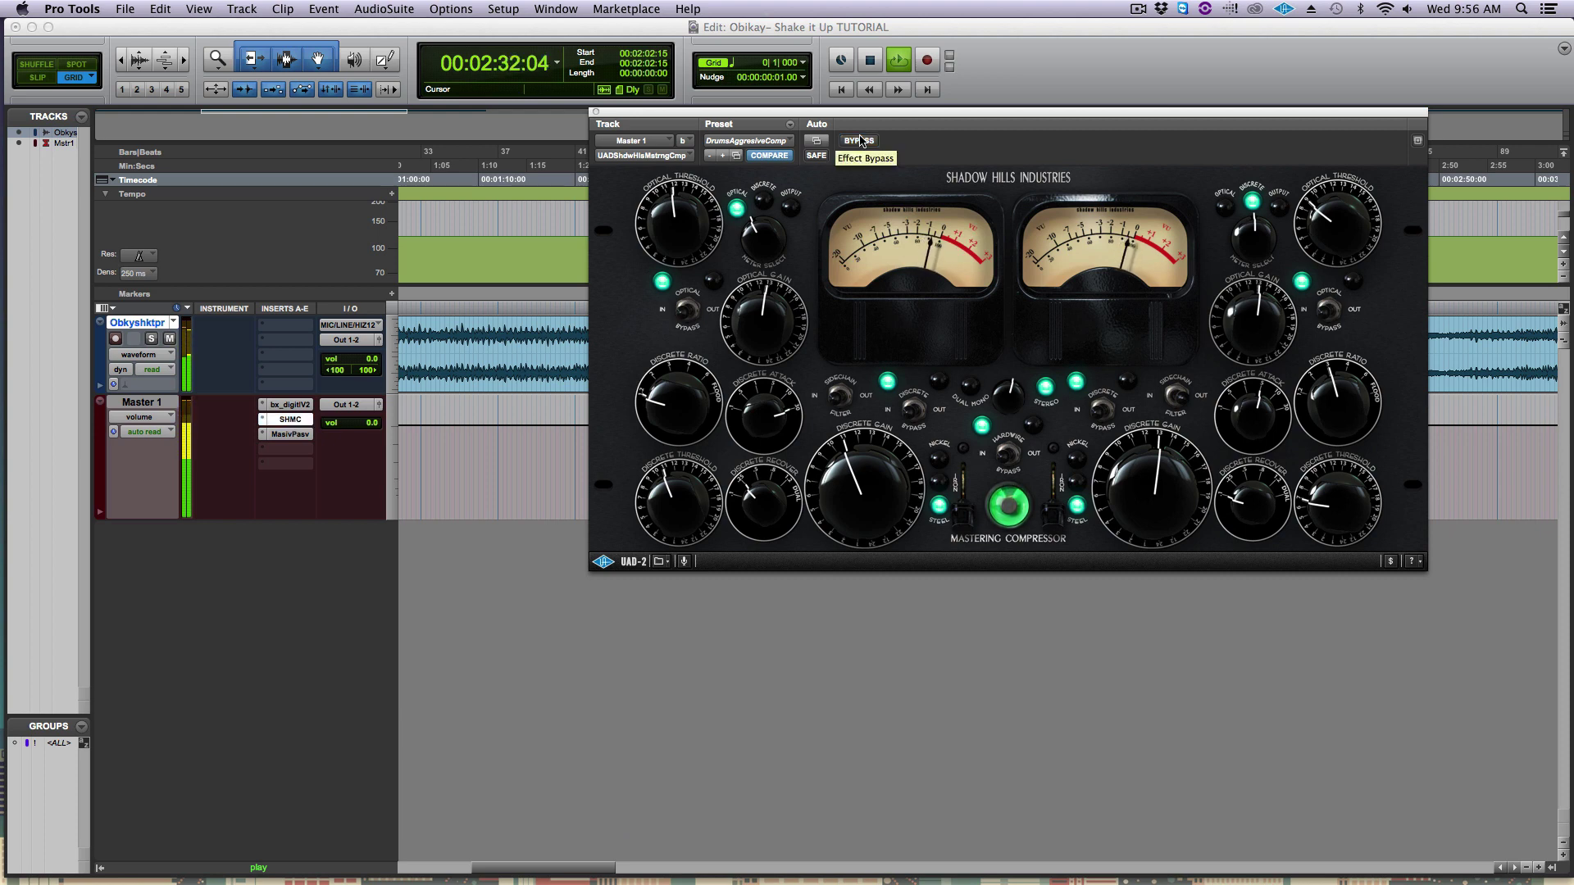
pyautogui.press('space')
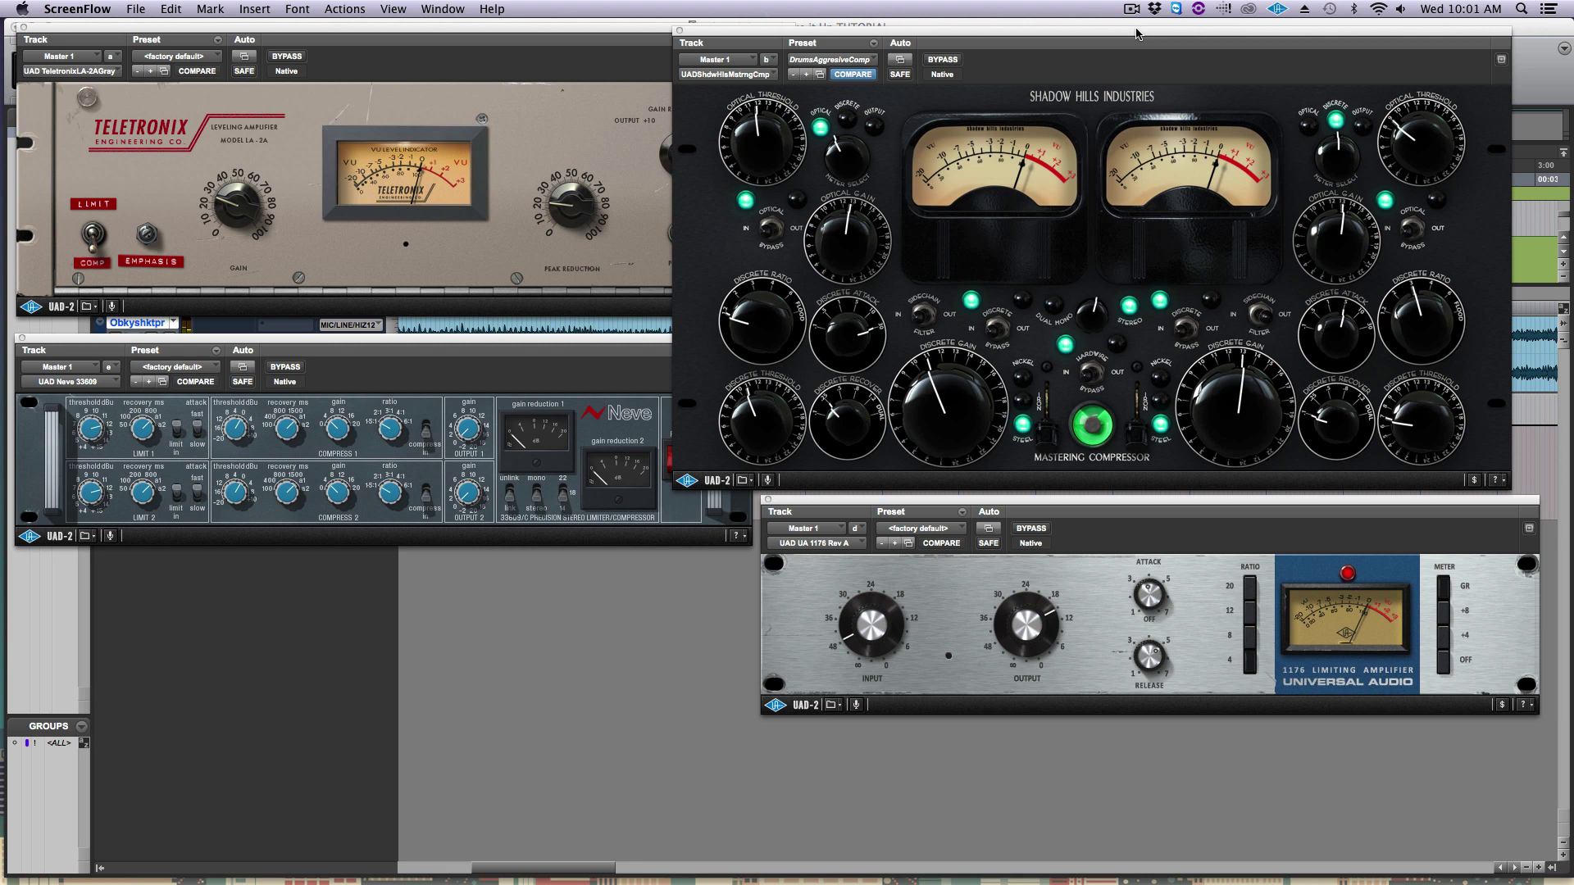
pyautogui.click(1133, 8)
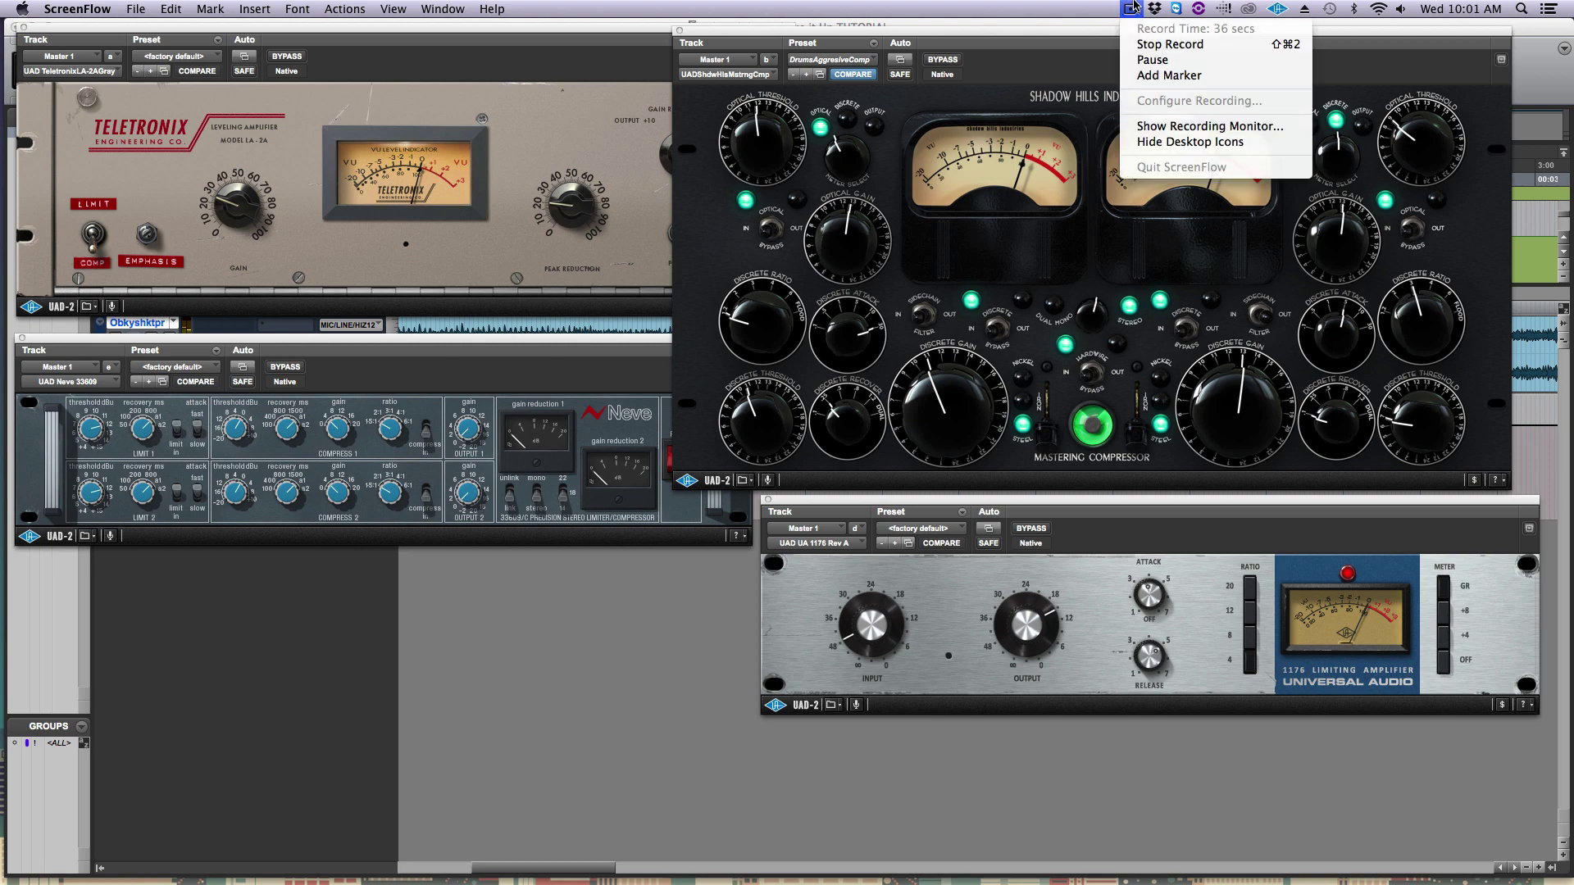